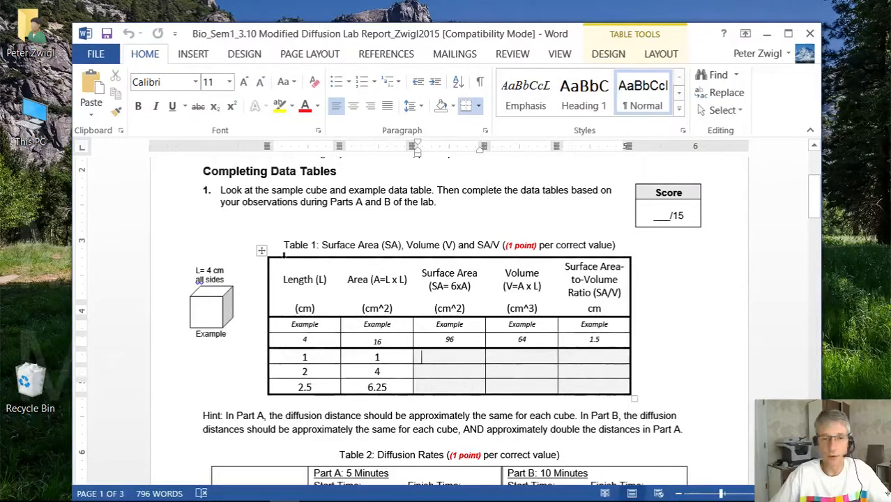
Review the lab report's data tables, analysis questions and the Making Graphs section
scroll(393, 278, "down", 3)
scroll(391, 276, "down", 3)
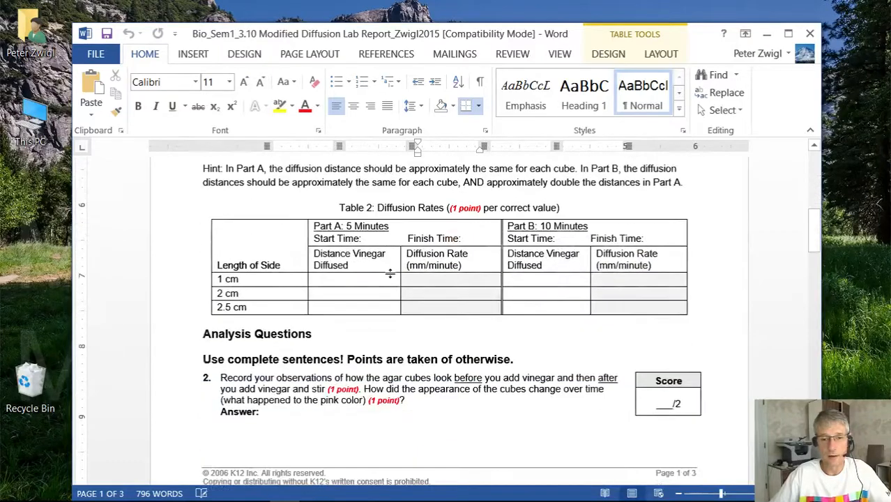
scroll(394, 272, "down", 10)
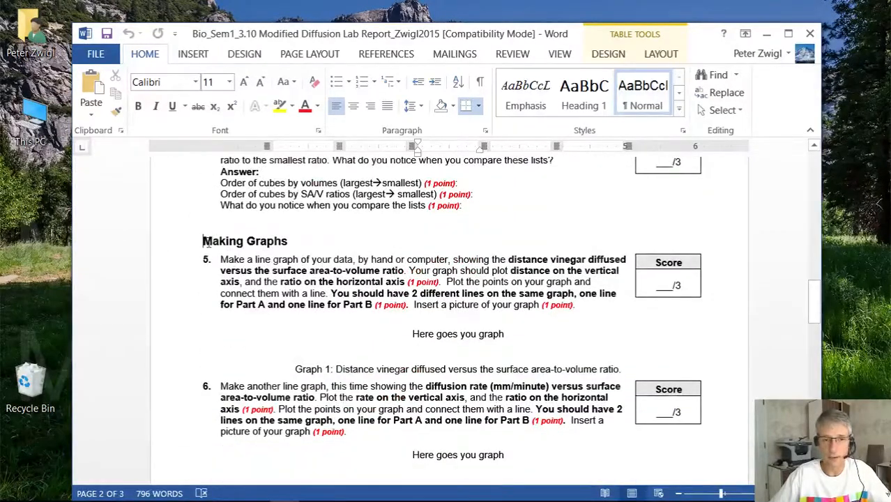
left_click_drag(204, 241, 283, 242)
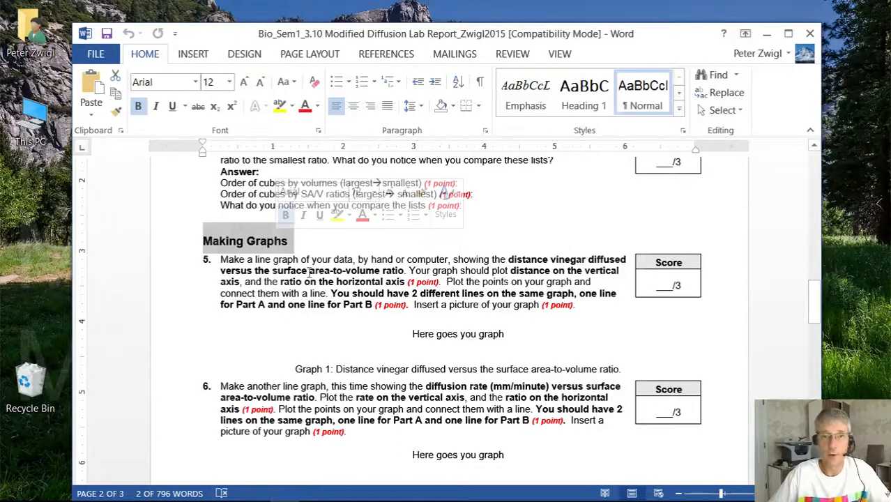
scroll(347, 375, "up", 10)
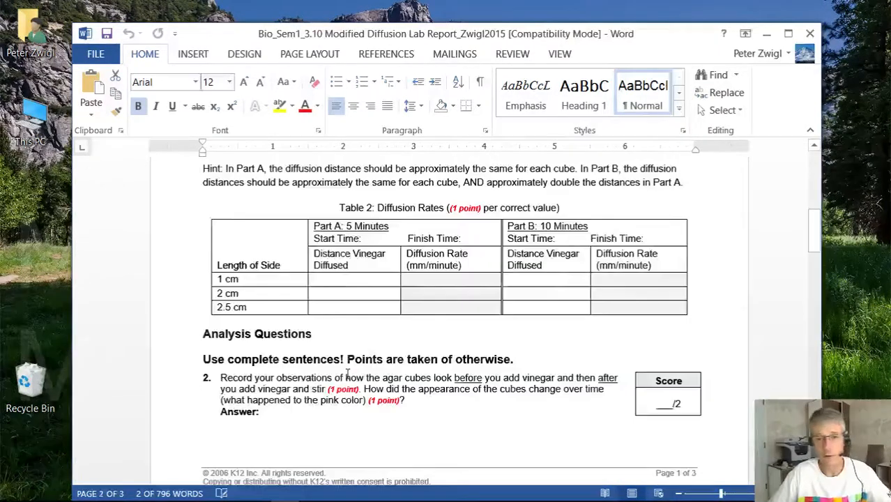
scroll(346, 374, "up", 5)
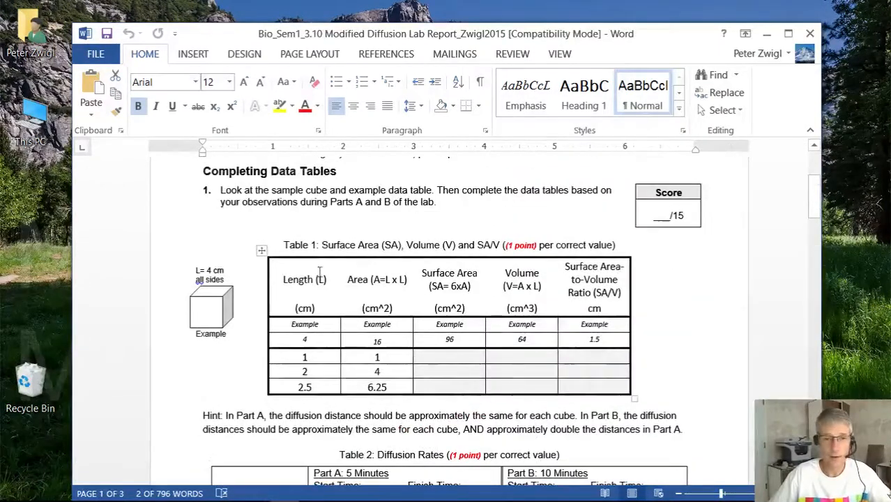
Copy the whole of Table 1 with the surface area, volume and SA/V columns from the lab report
left_click(262, 250)
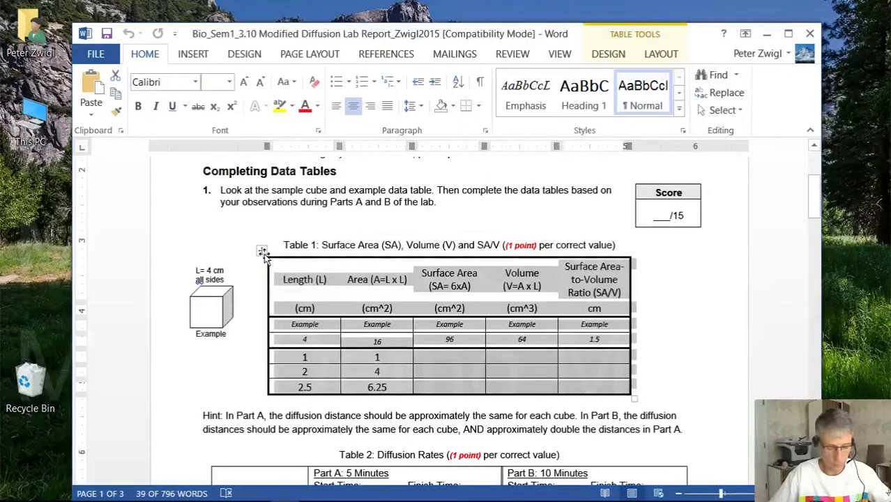
left_click(361, 314)
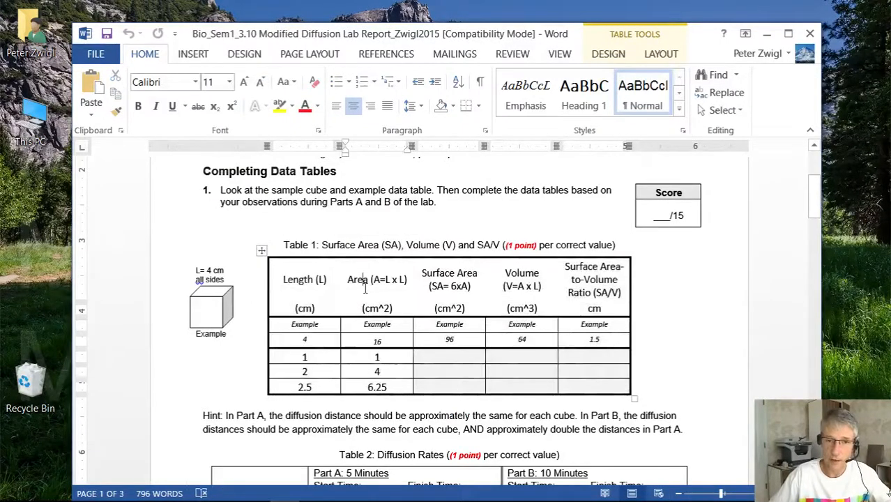
left_click_drag(325, 278, 446, 308)
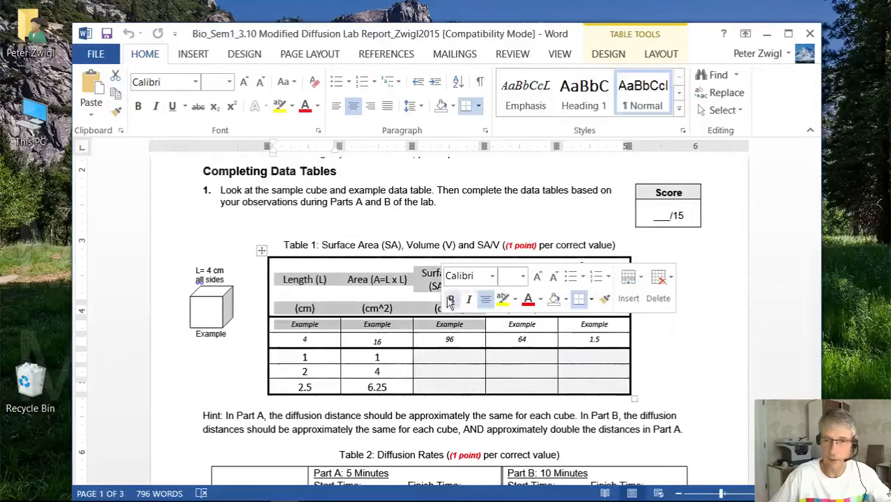
left_click(380, 291)
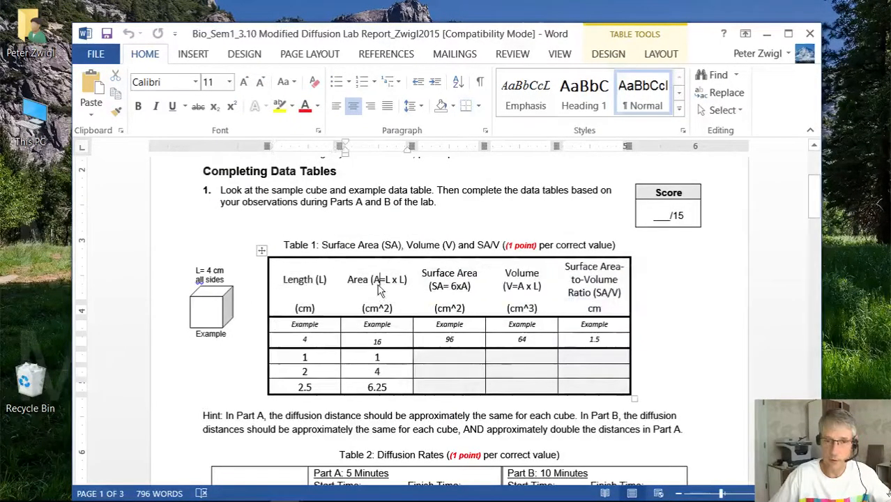
left_click(260, 251)
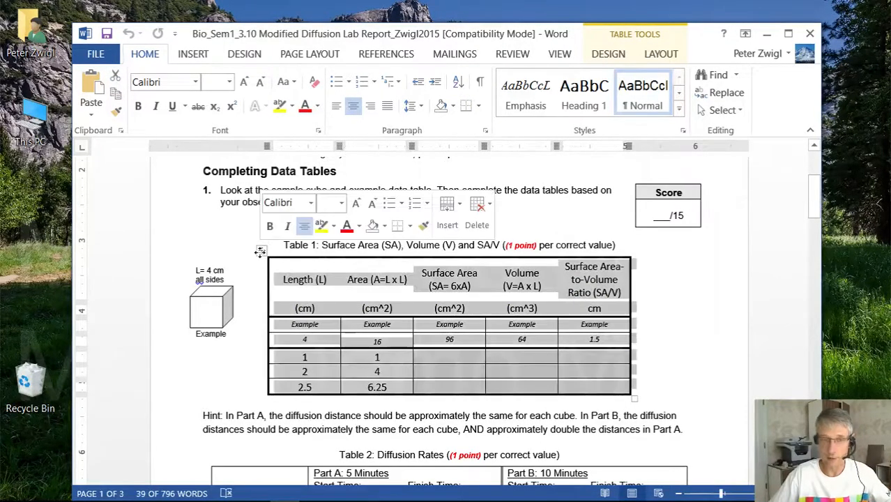
key("ctrl+c")
Launch Excel, create a blank workbook and maximize its window
mouse_move(342, 501)
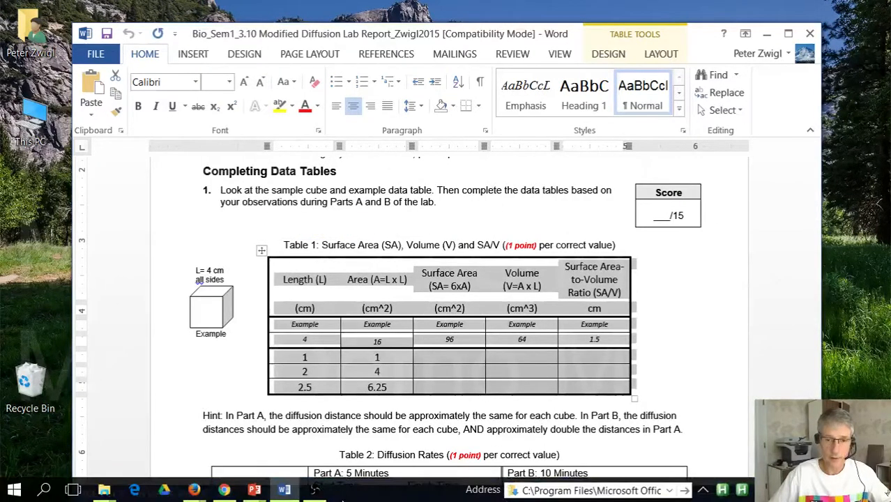
left_click(563, 492)
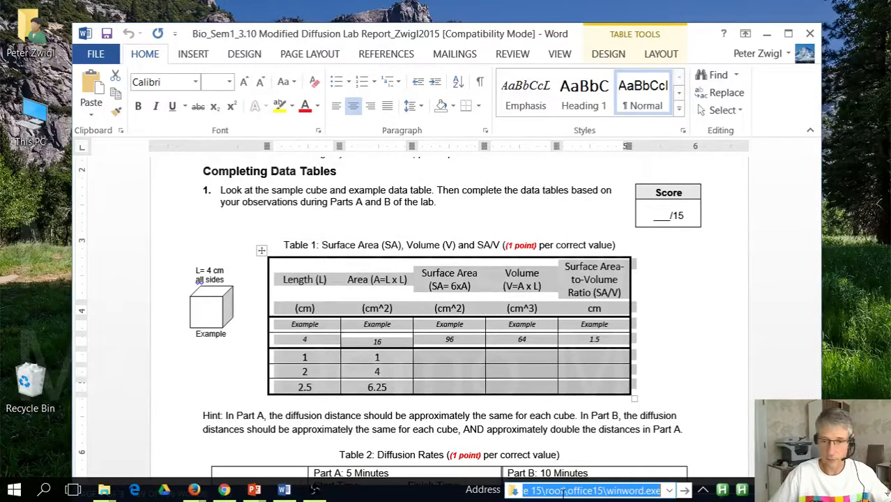
type("excel")
key("Return")
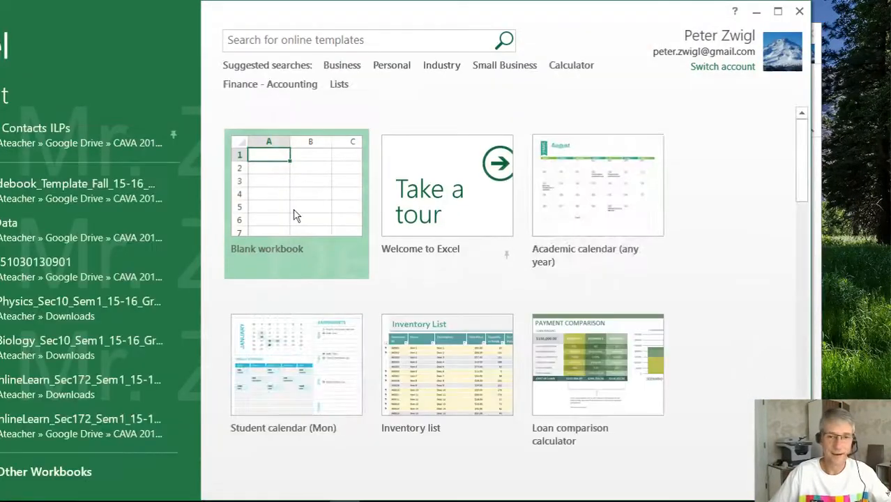
left_click(294, 208)
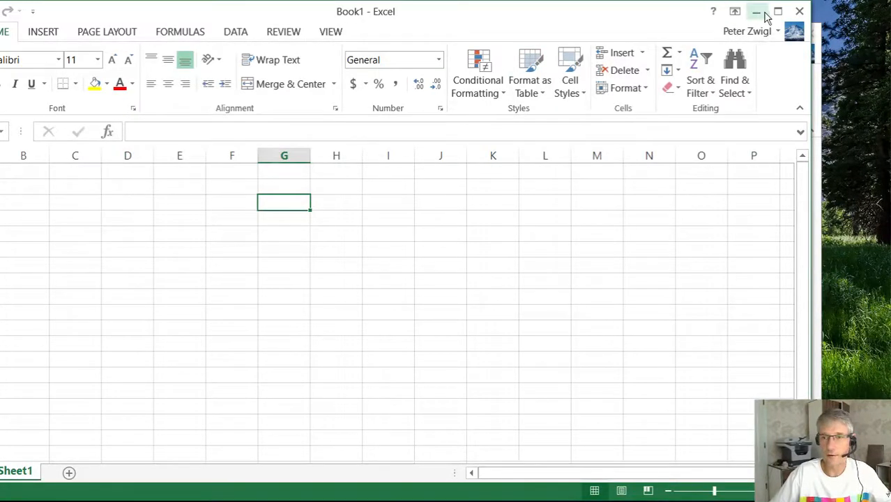
left_click(777, 12)
Paste the copied table into the empty sheet starting at cell A1
left_click(63, 165)
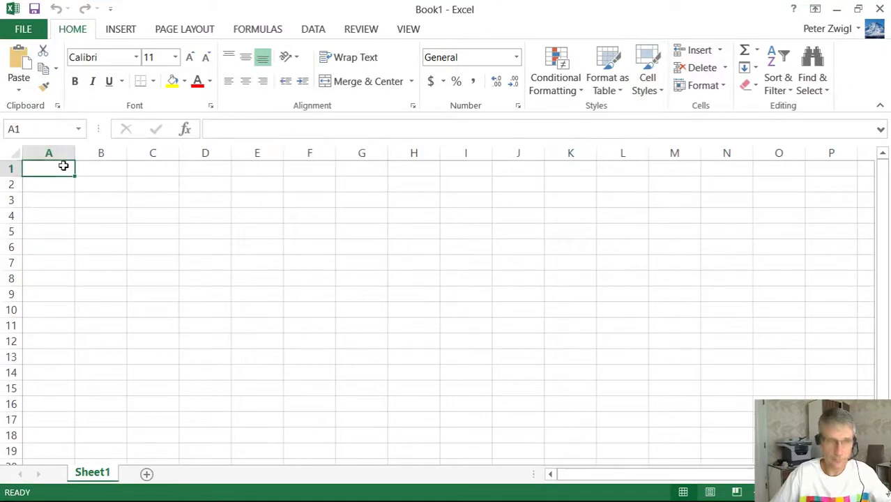
key("ctrl+v")
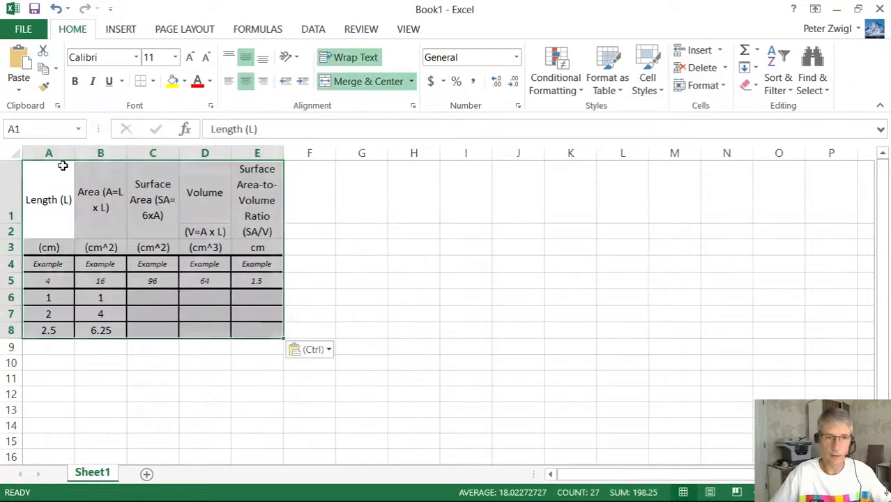
left_click(340, 228)
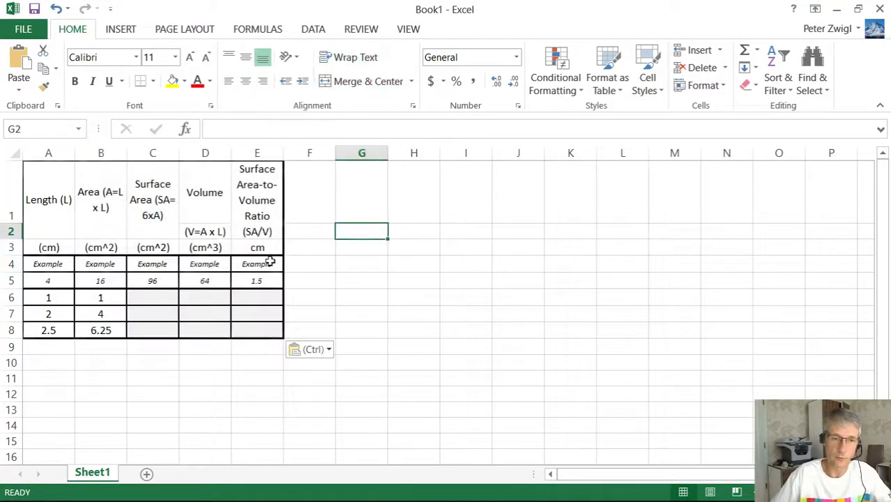
left_click(147, 293)
left_click(154, 311)
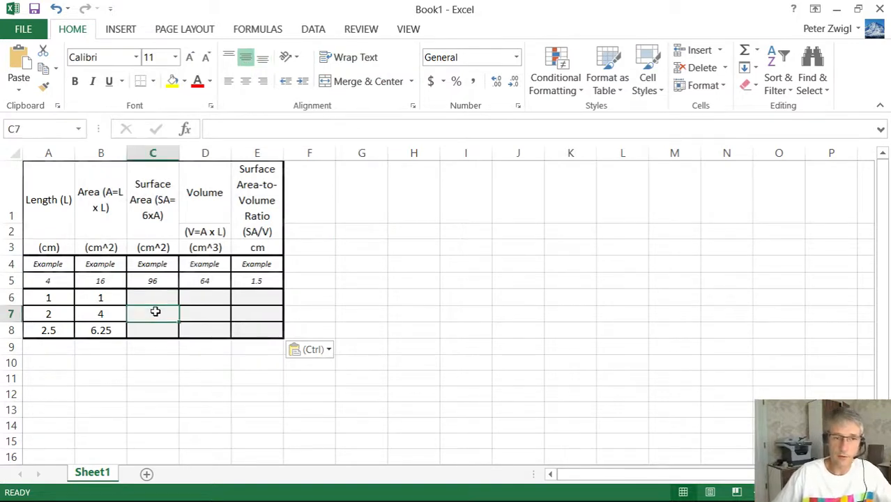
left_click(151, 334)
left_click(150, 297)
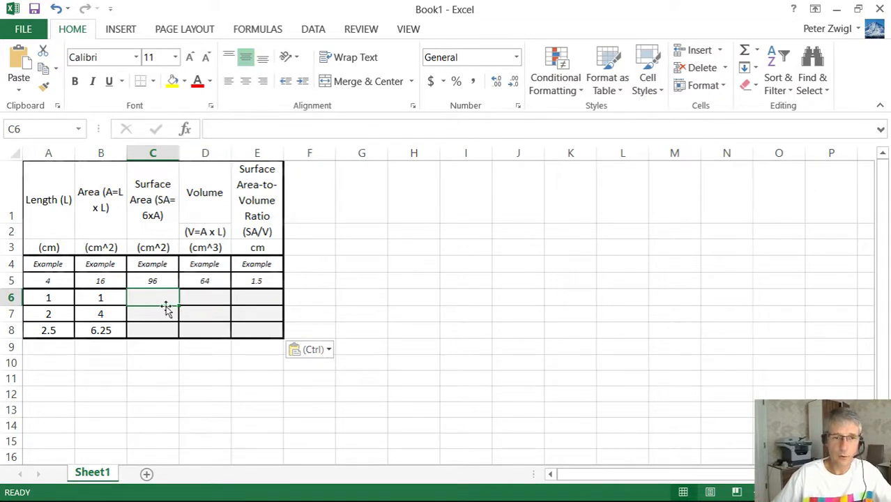
left_click(233, 123)
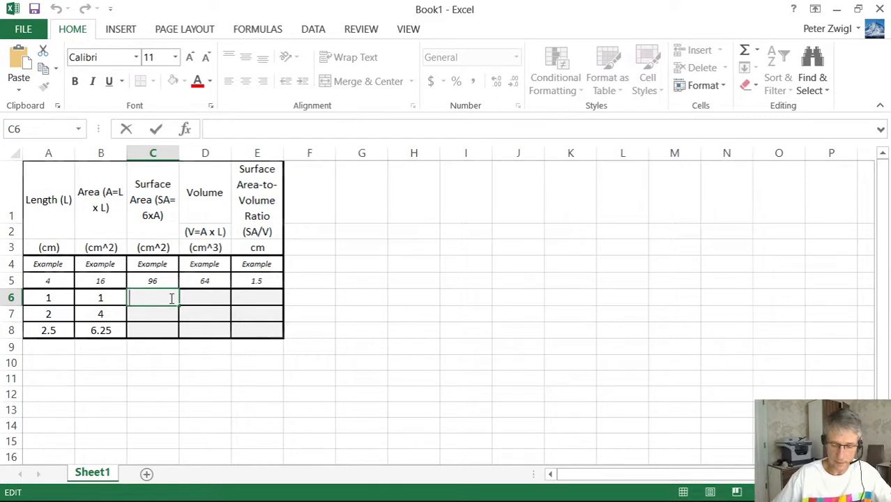
left_click(147, 208)
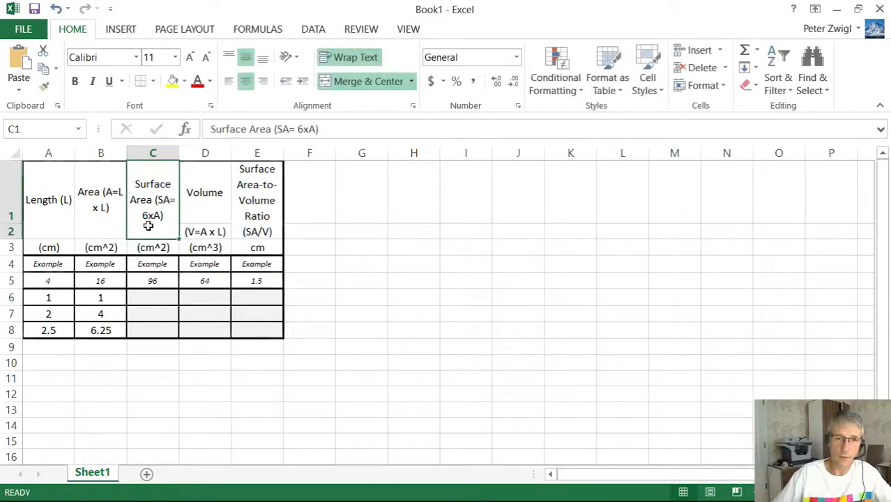
Enter the surface area formula =6*B6 in cell C6 for the 1 cm cube
left_click(153, 296)
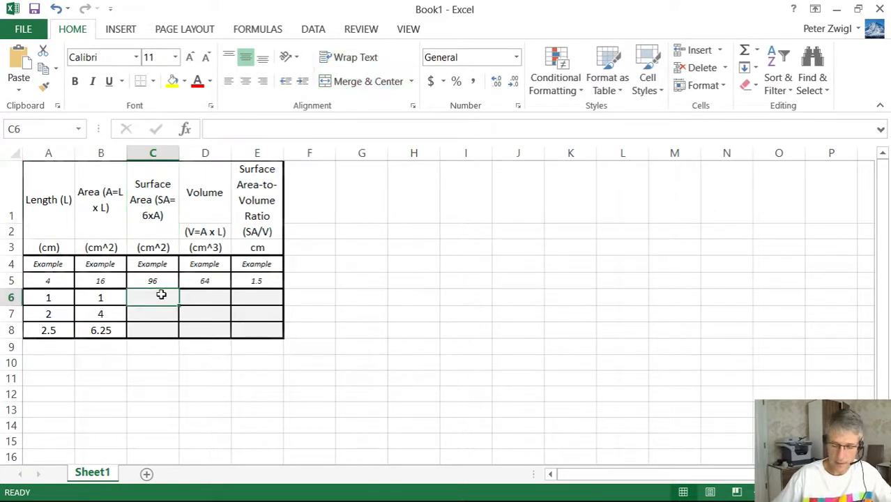
type("=")
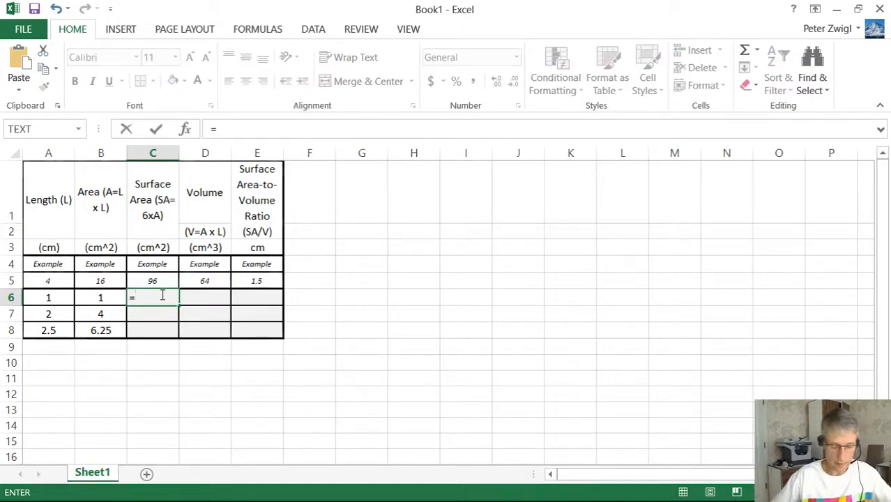
type("6*")
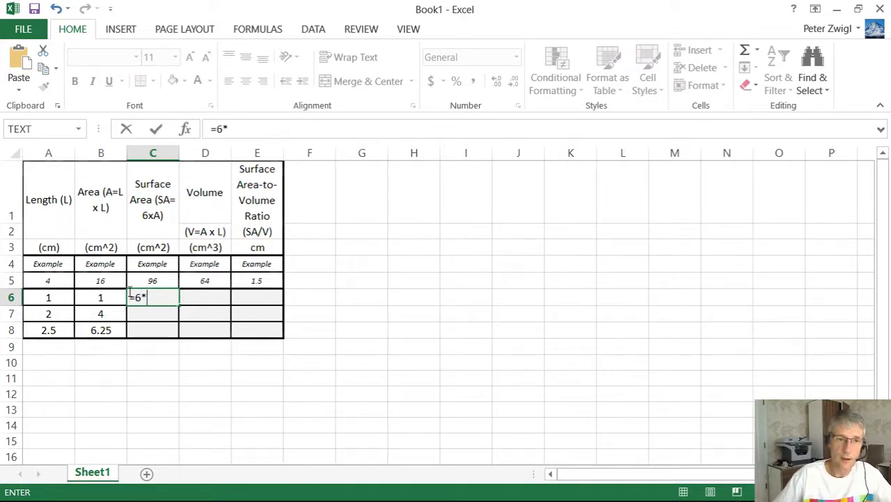
left_click(104, 299)
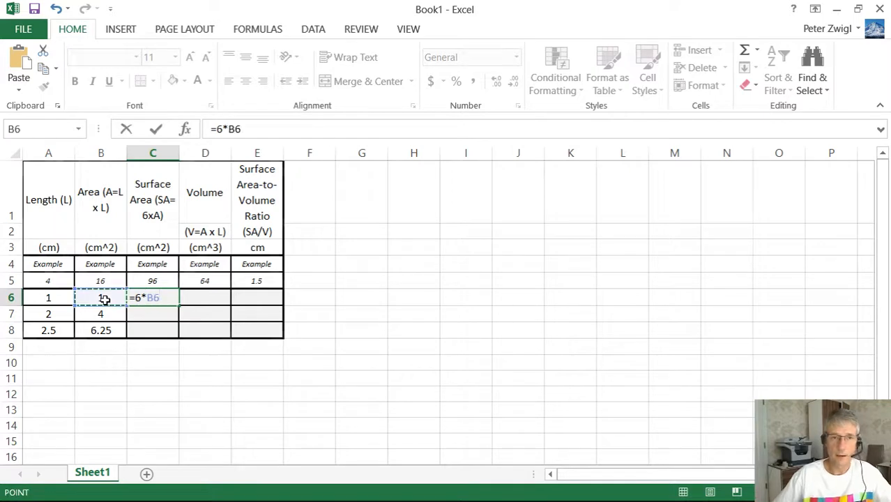
key("ctrl+Return")
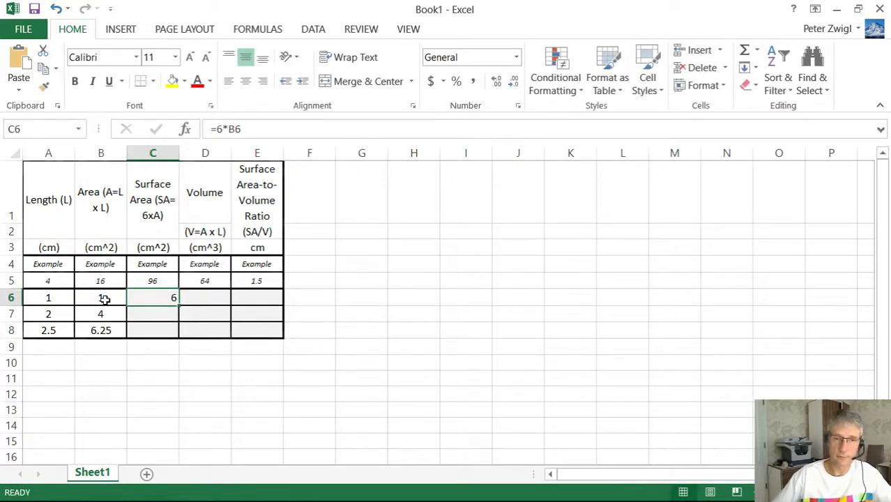
Enter the volume formula =B6*A6 in cell D6, multiplying the 1 cm cube's area by its length
left_click(212, 232)
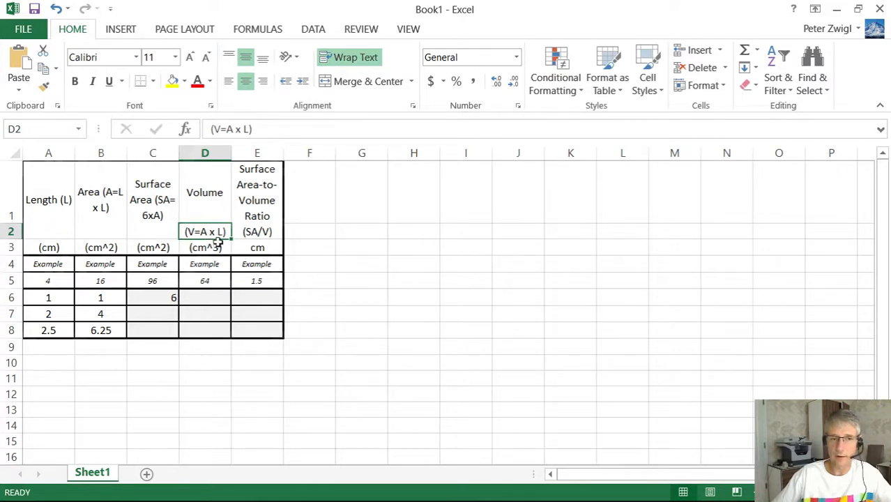
left_click(200, 298)
type("=")
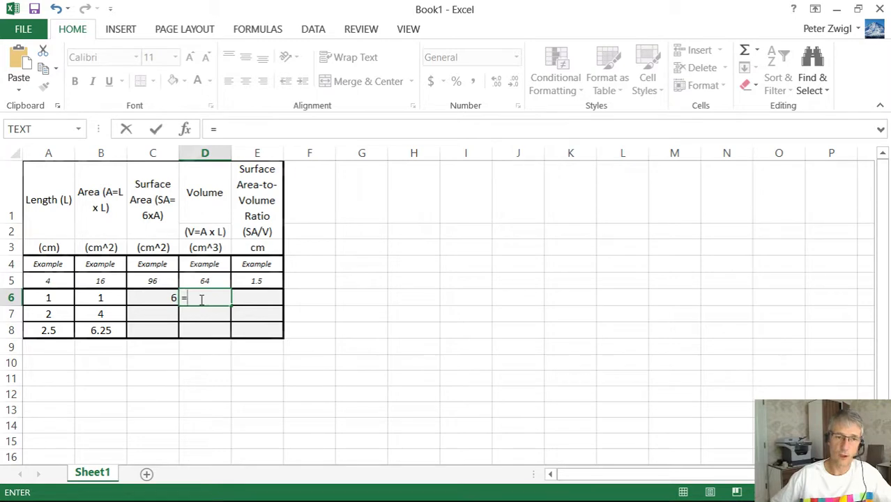
key("Left")
key("Left")
key("Left")
key("Right")
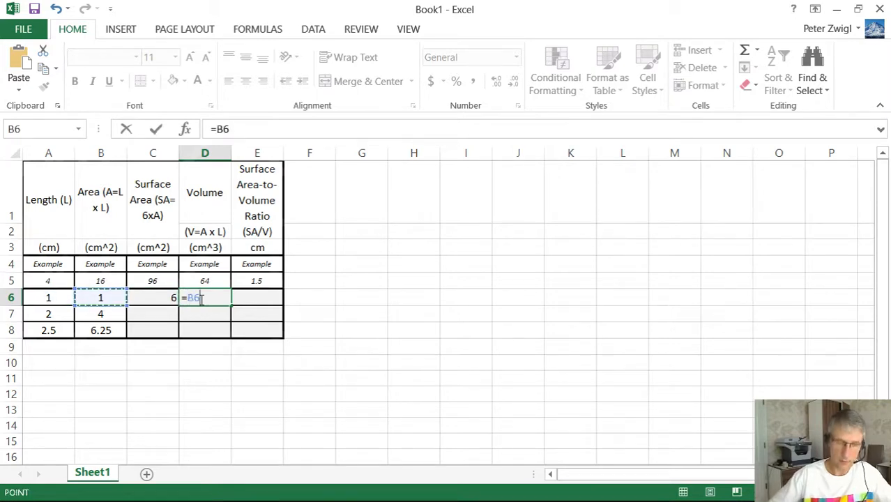
type("*")
key("Left")
key("Left")
key("Left")
key("Return")
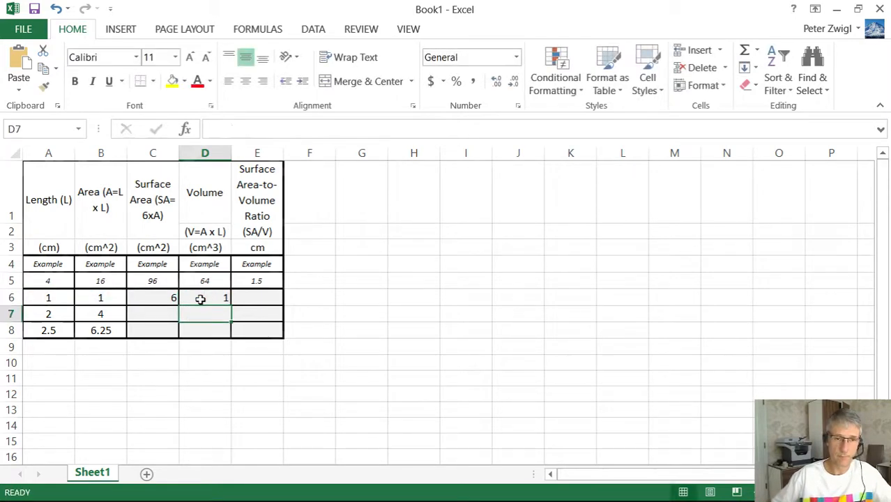
Enter the surface area-to-volume ratio formula =C6/D6 in cell E6 for the 1 cm cube
left_click(200, 299)
key("Right")
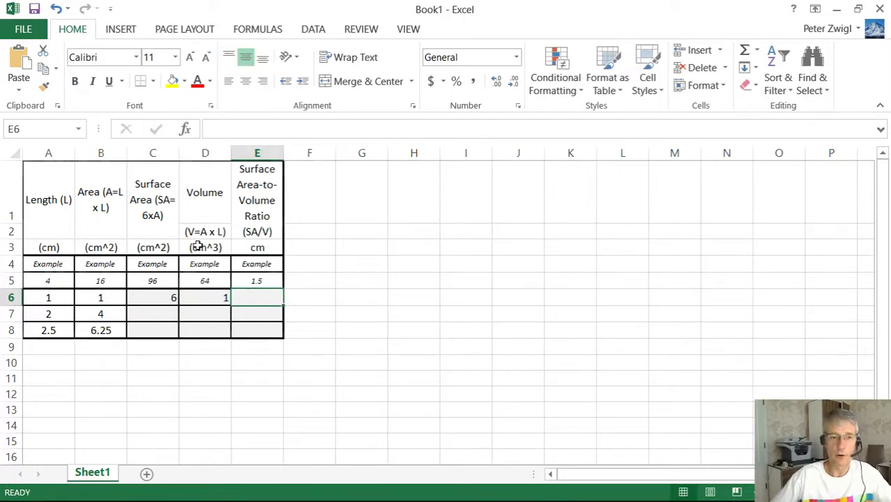
left_click(165, 200)
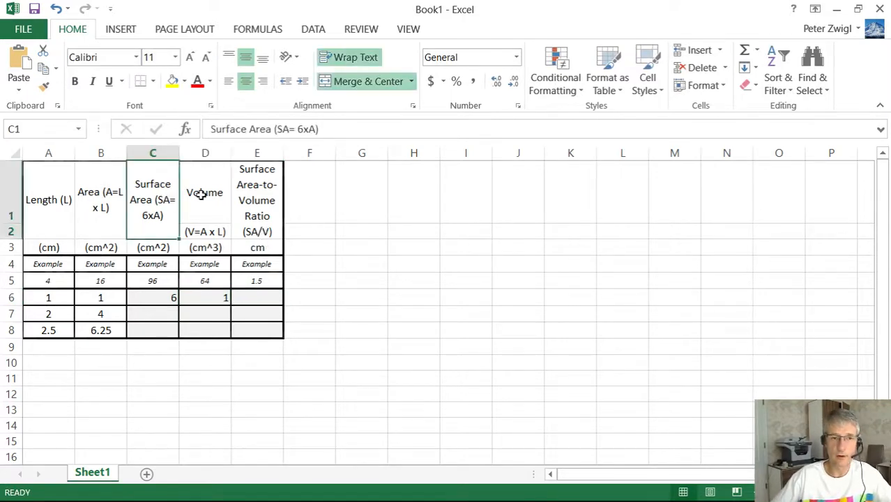
left_click(202, 195)
left_click(239, 298)
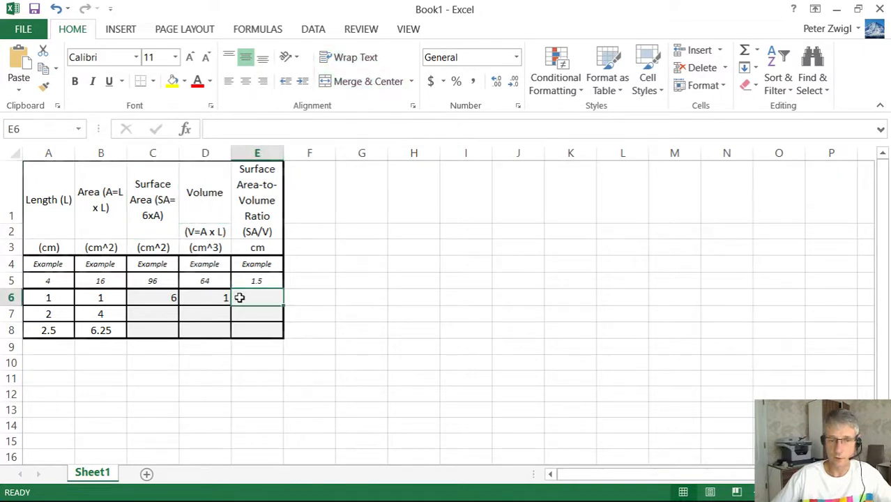
type("=")
key("Left")
key("Left")
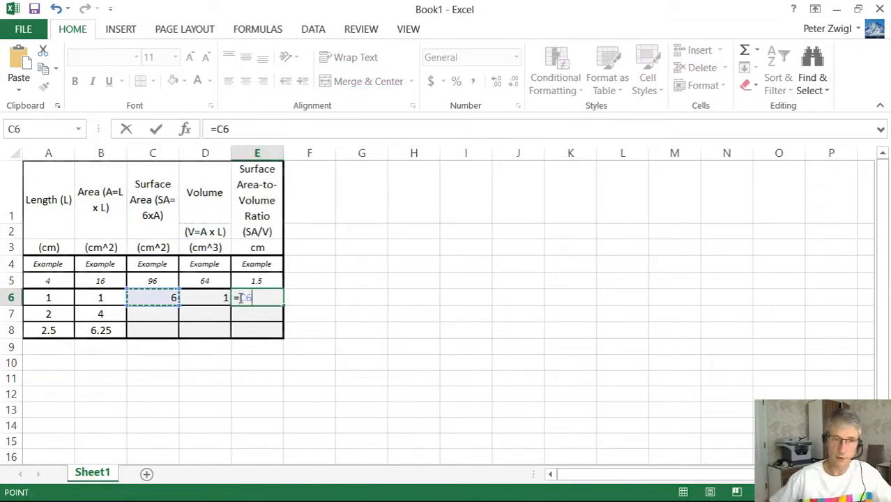
type("/")
key("Left")
key("Return")
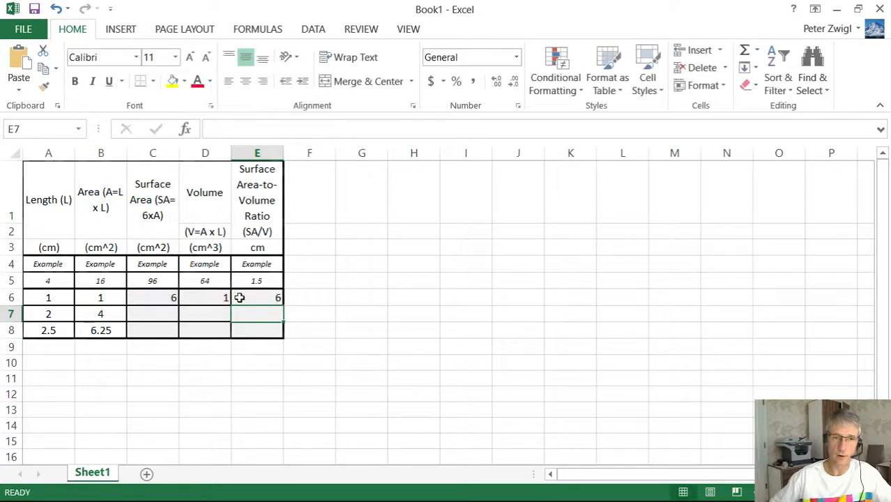
Center the calculated values for the 1 cm cube in cells C6:E6
left_click(239, 298)
left_click_drag(149, 299, 260, 299)
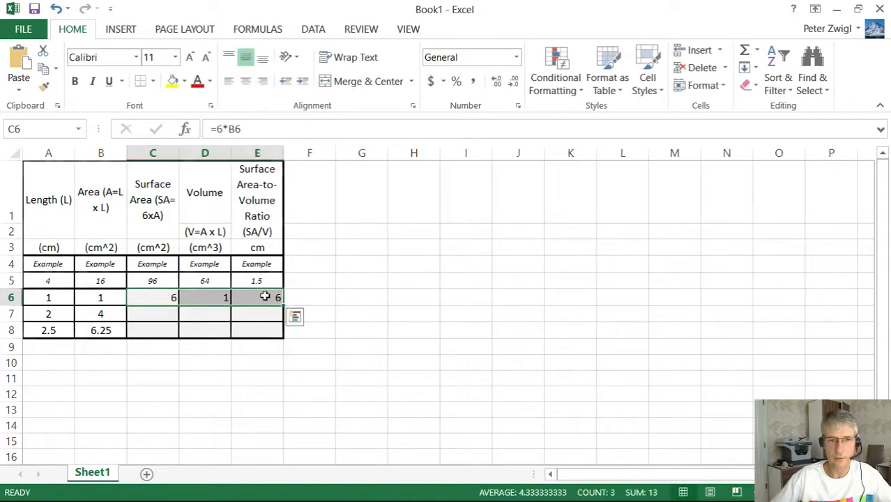
left_click(246, 81)
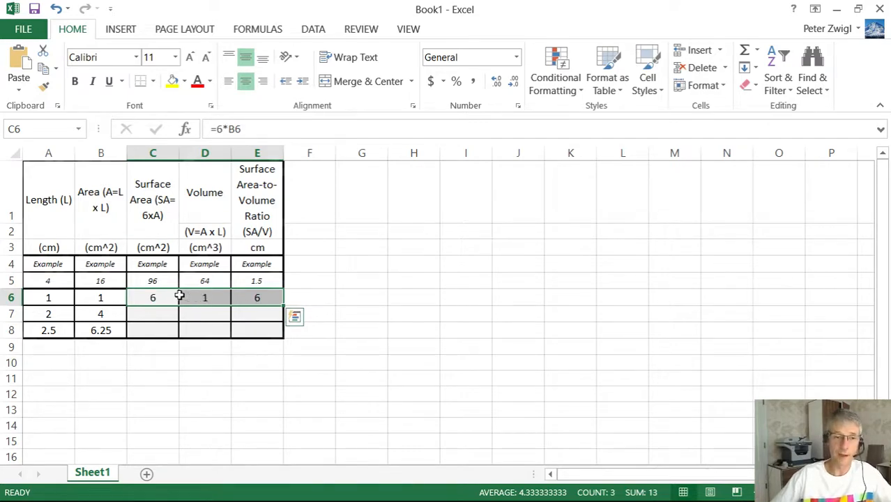
Fill the surface area, volume and SA/V ratio formulas from row 6 down to row 8
left_click(175, 295)
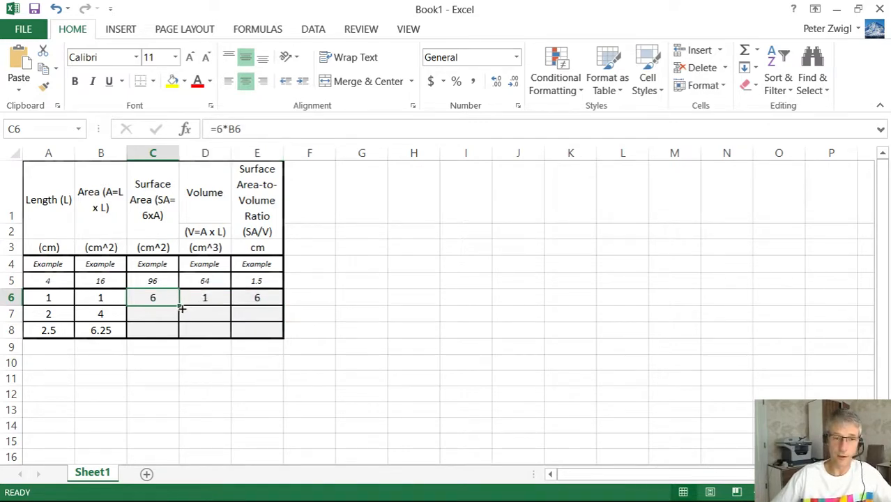
left_click_drag(181, 309, 183, 324)
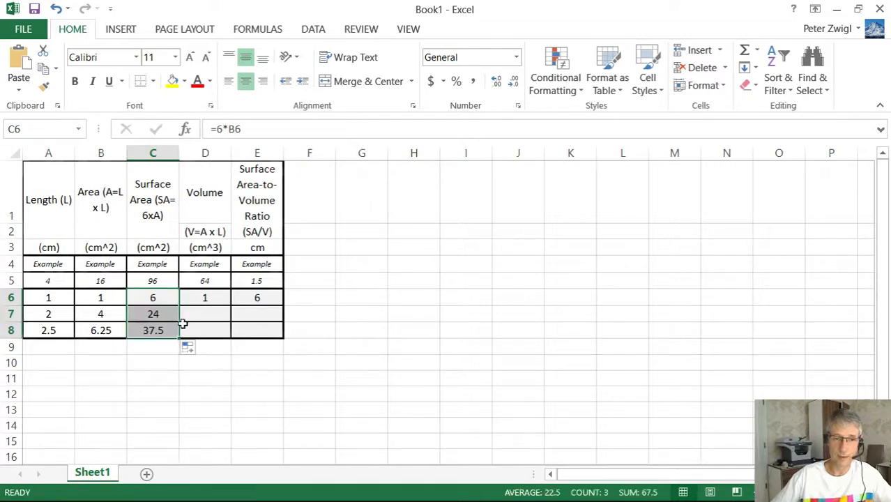
left_click(202, 298)
left_click_drag(231, 306, 226, 334)
left_click(249, 293)
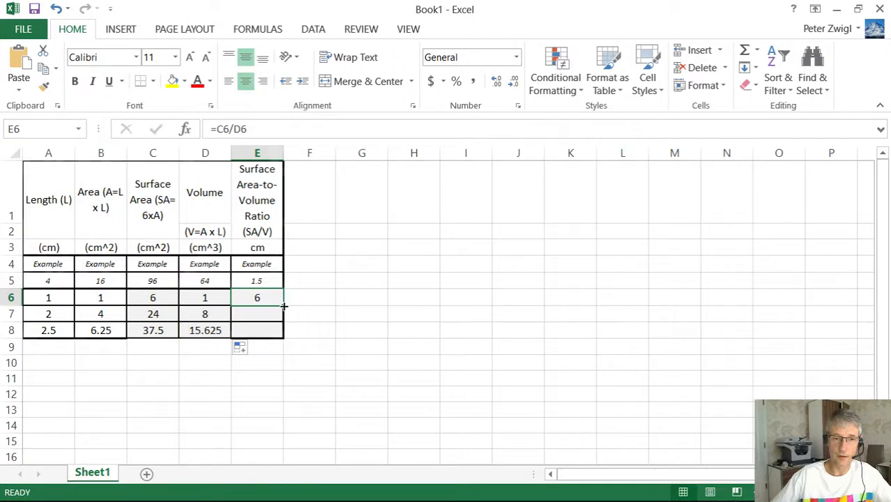
left_click_drag(284, 306, 272, 328)
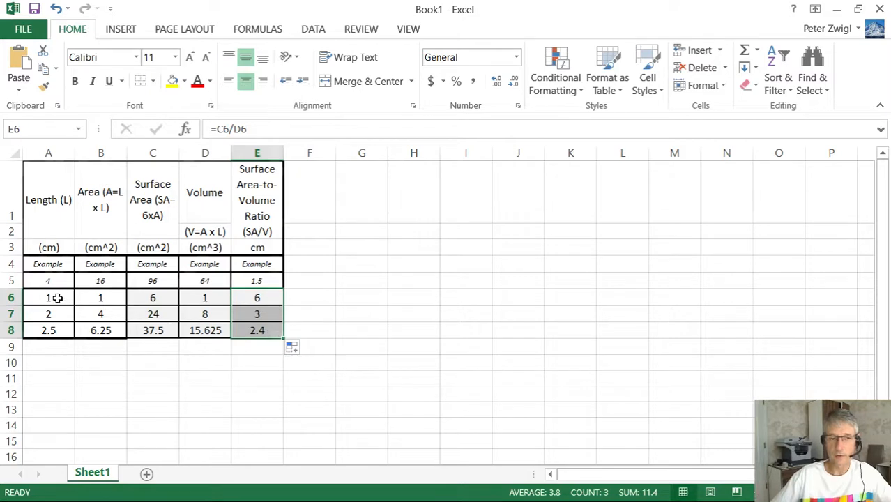
Change the unit of the surface area-to-volume ratio in cell E3 to 1/cm
left_click_drag(57, 298, 57, 330)
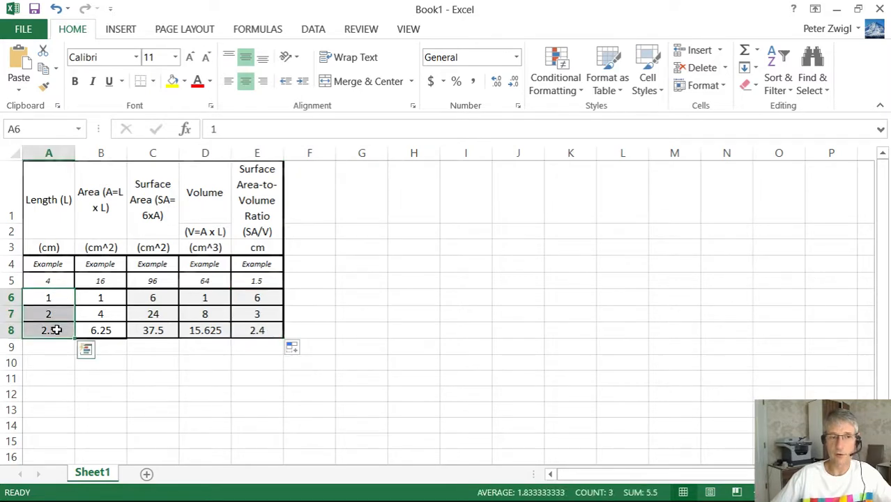
left_click(266, 249)
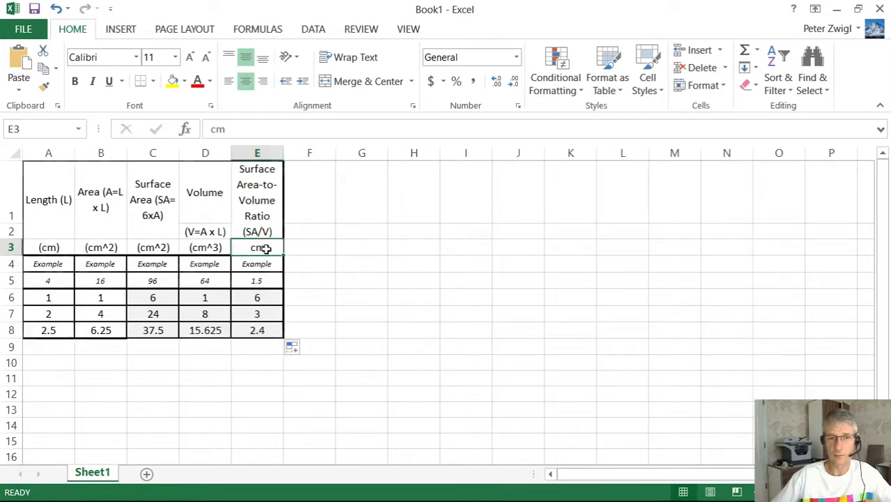
double_click(265, 249)
left_click(252, 249)
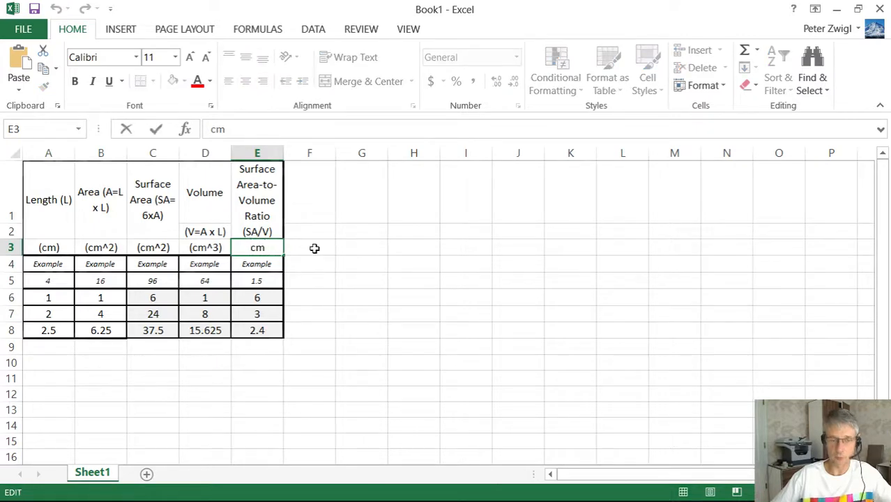
type("1/")
key("Return")
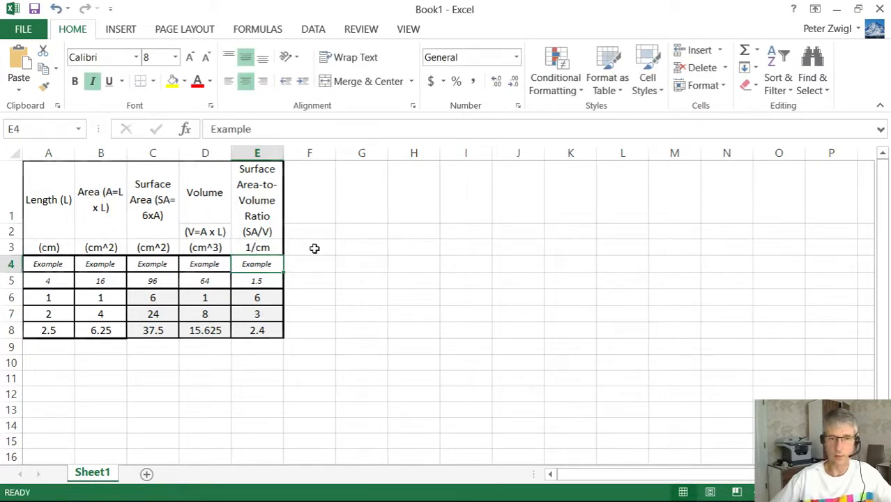
Copy the completed table A1:E8 and switch to the diffusion lab report in Word
left_click(324, 312)
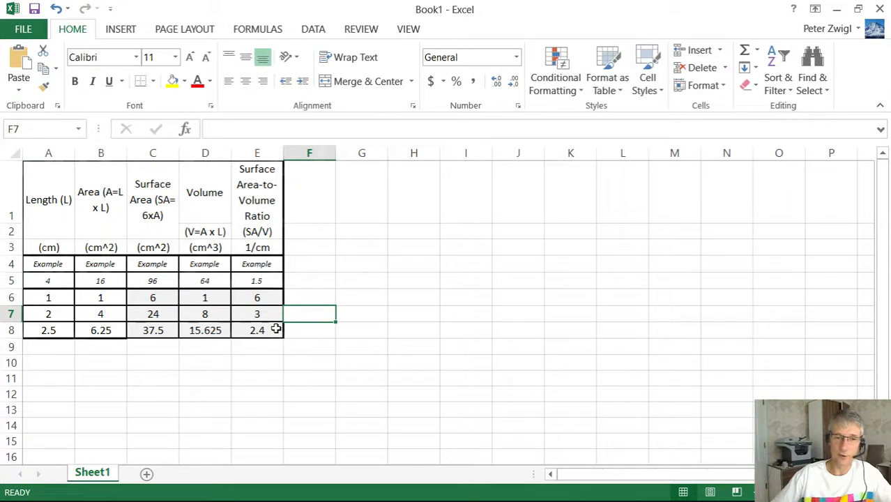
left_click_drag(276, 330, 28, 171)
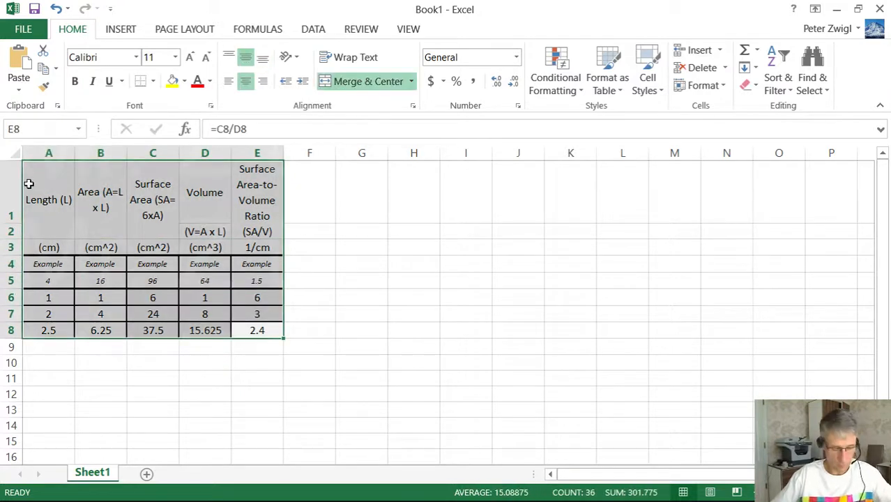
key("ctrl+c")
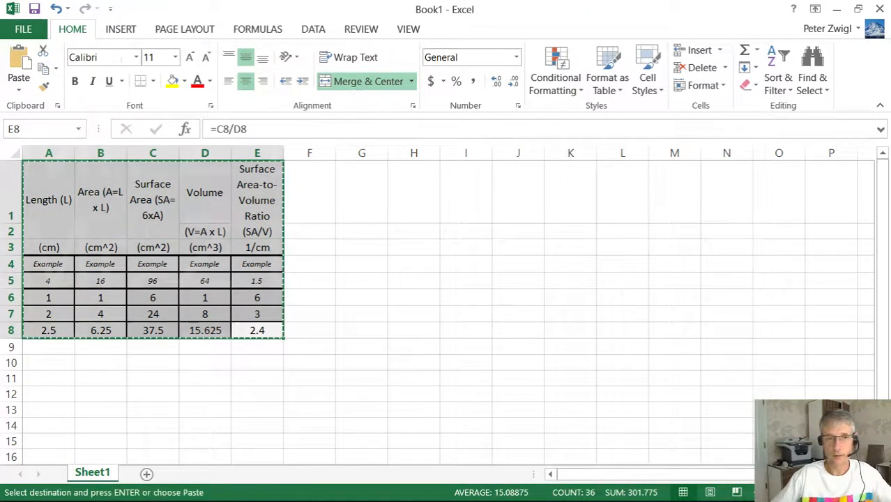
key("alt+Tab")
left_click(357, 302)
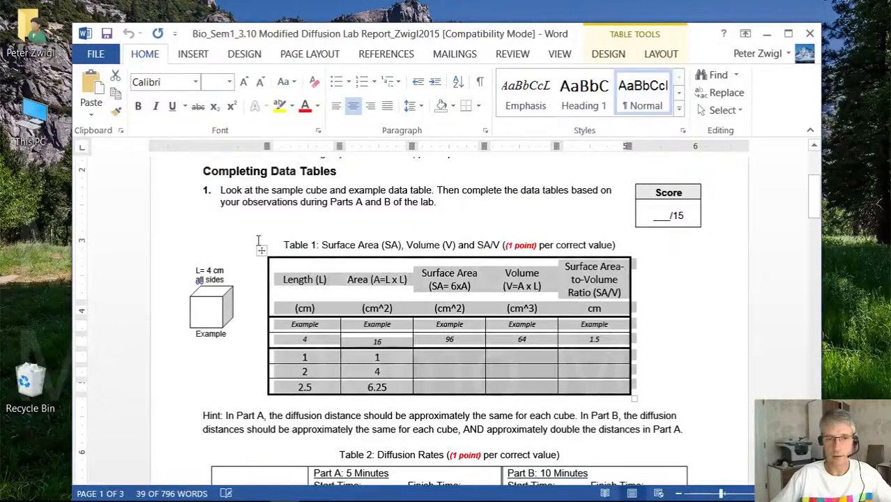
Insert blank lines between Table 1 and the hint paragraph and paste the copied table there
left_click(555, 404)
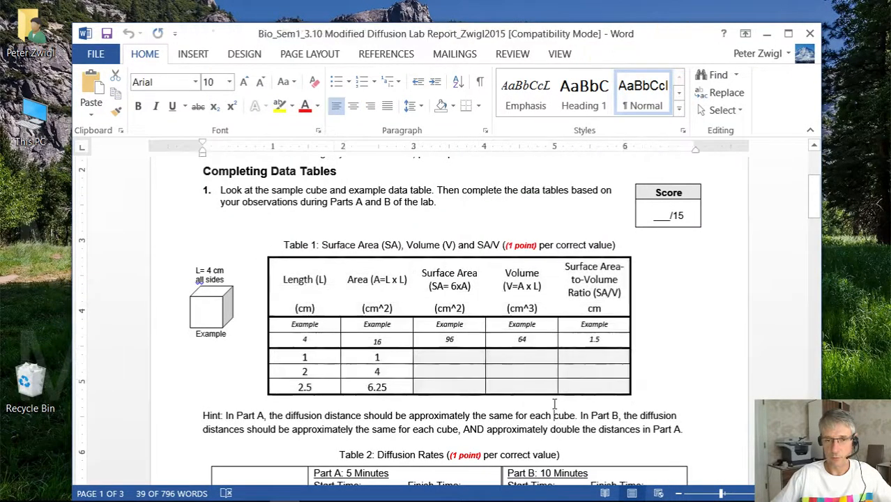
left_click(643, 390)
left_click(650, 399)
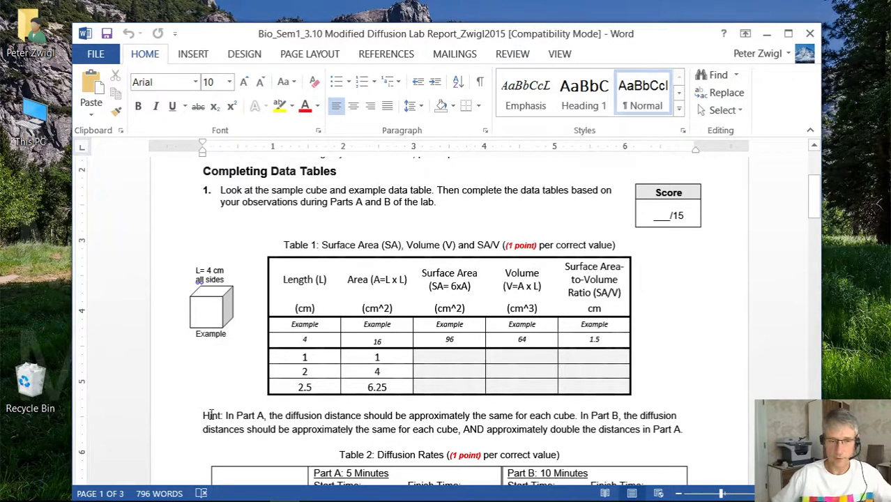
key("Return")
key("Up")
key("Return")
key("Return")
key("Return")
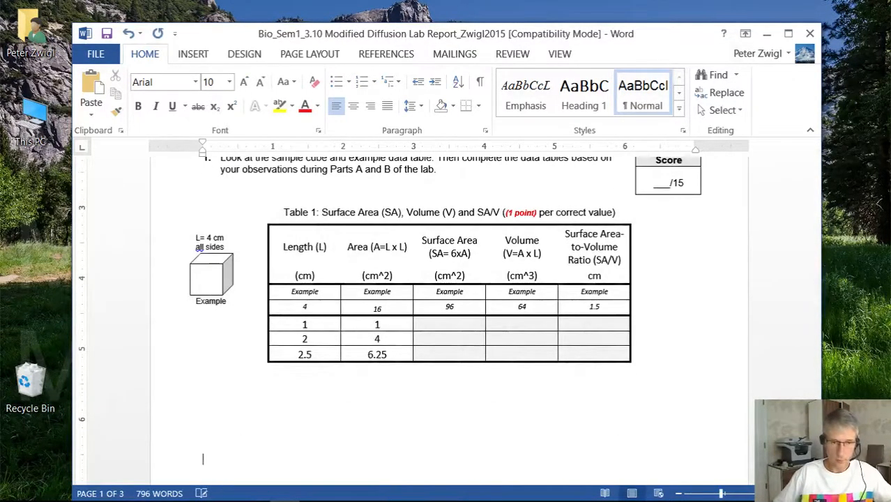
key("ctrl+v")
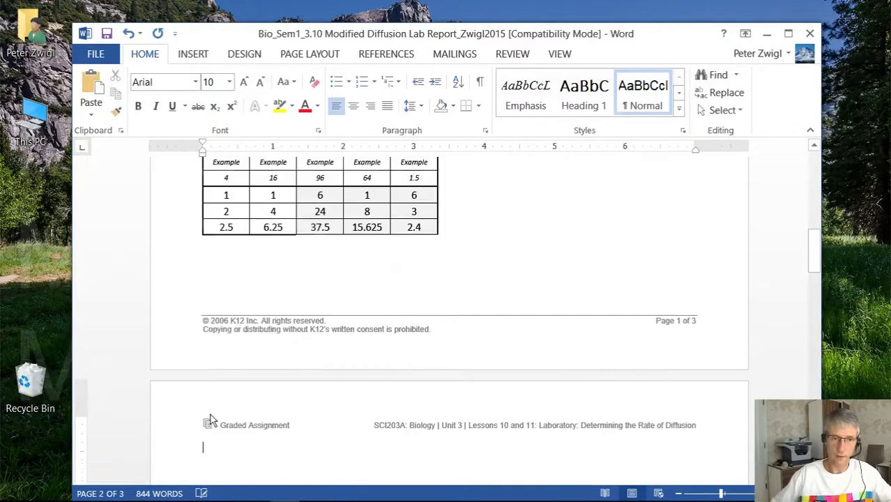
Delete the original, incomplete Table 1 above the pasted table
scroll(278, 170, "up", 2)
scroll(277, 171, "up", 3)
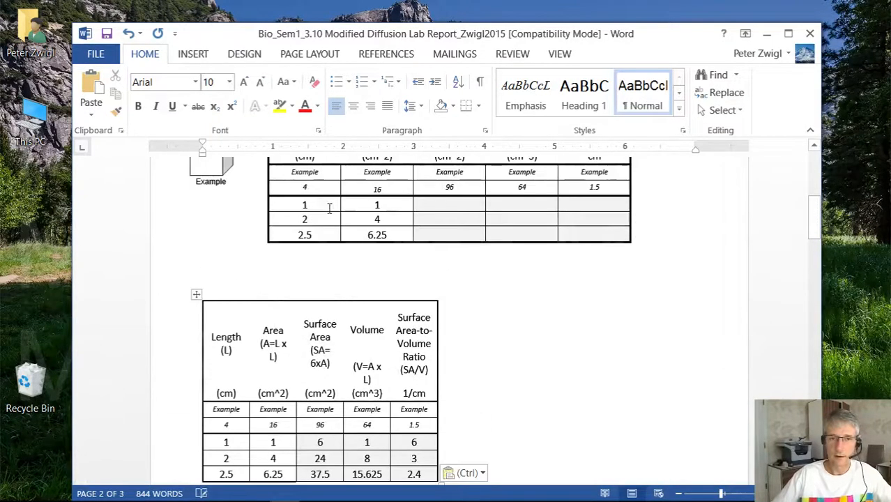
scroll(328, 207, "up", 2)
left_click(261, 169)
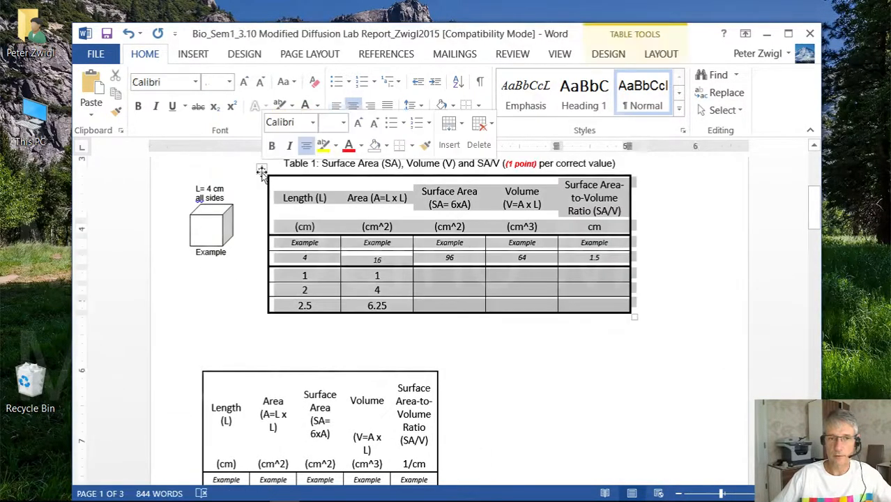
right_click(261, 170)
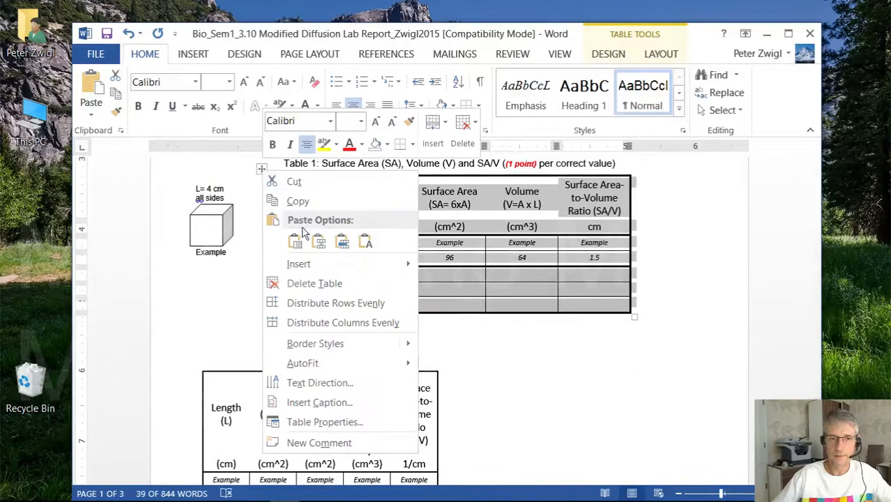
left_click(307, 283)
left_click(382, 293)
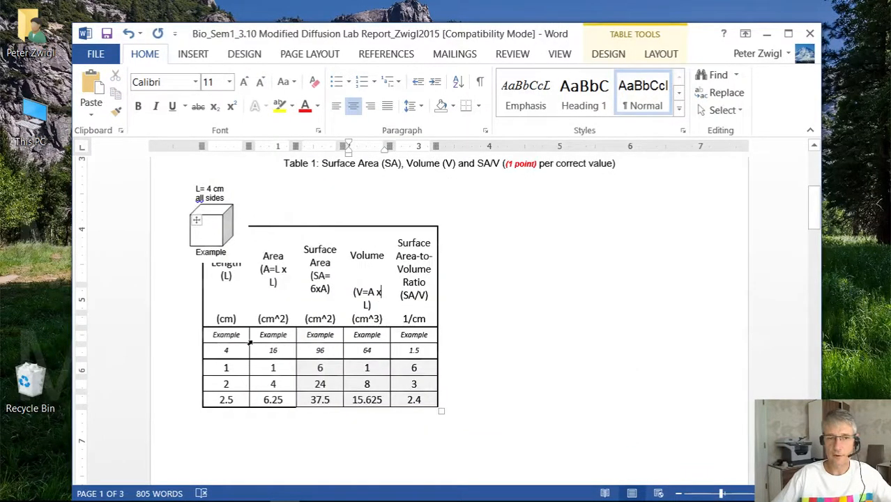
Add three blank lines above the pasted table so it clears the example cube picture
left_click(259, 339)
scroll(278, 319, "down", 5)
scroll(273, 326, "up", 5)
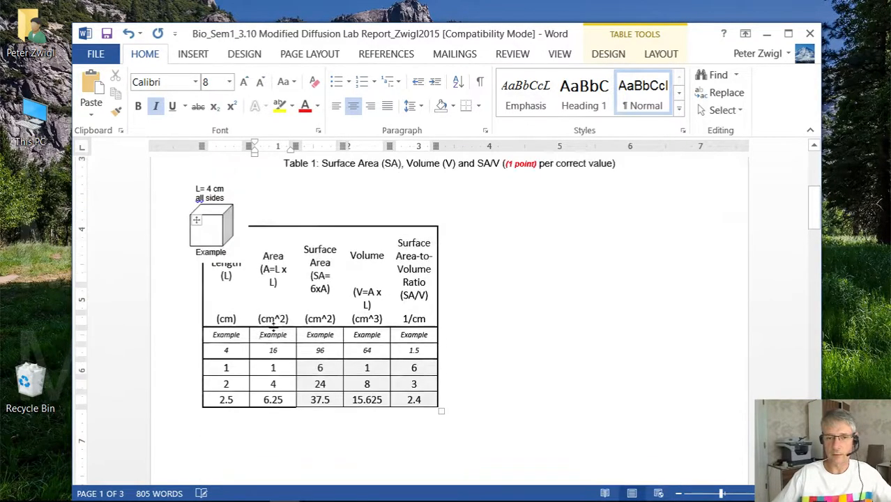
left_click(282, 200)
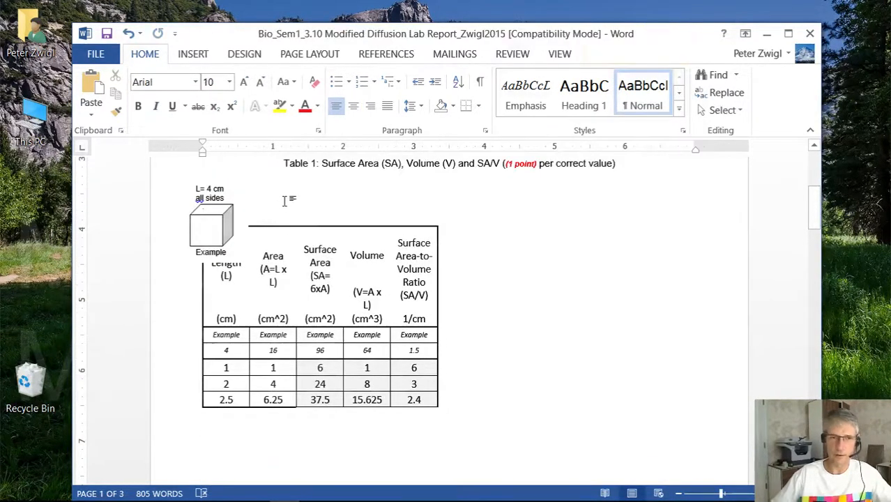
key("Return")
key("Return")
key("Return")
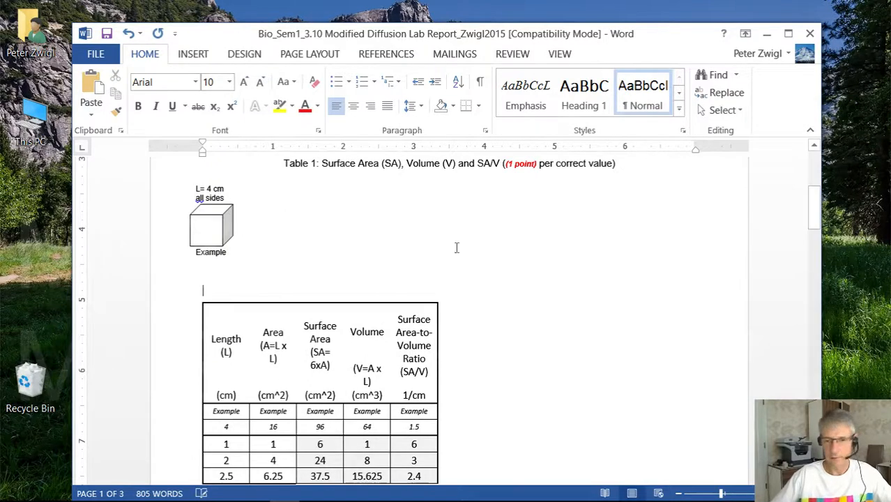
scroll(486, 266, "down", 4)
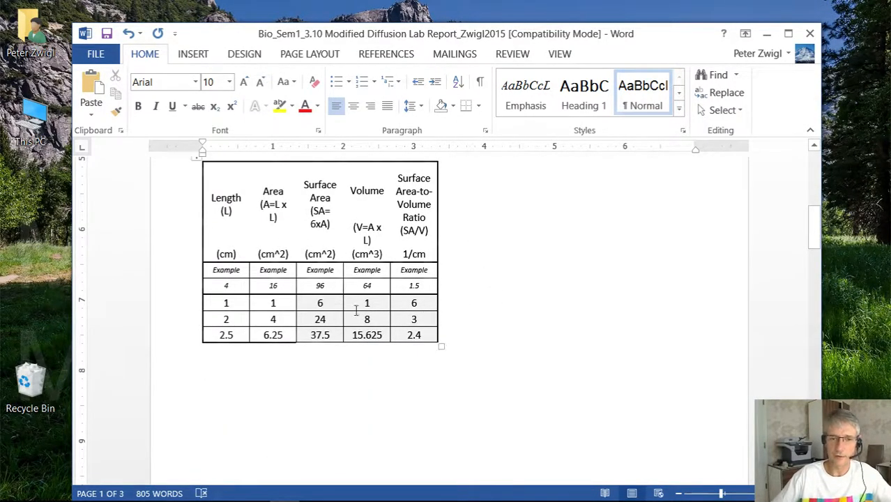
left_click_drag(332, 301, 435, 327)
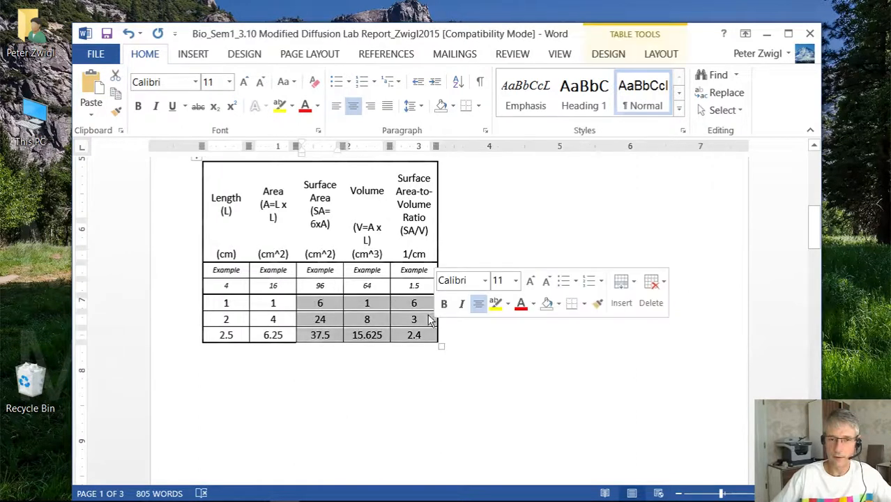
left_click(421, 307)
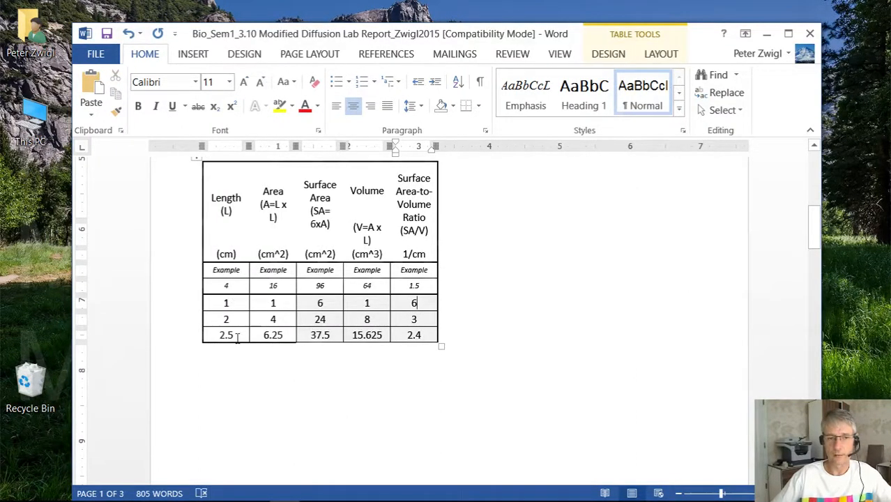
Select the whole Table 2 of diffusion rates in the lab report
scroll(249, 334, "down", 12)
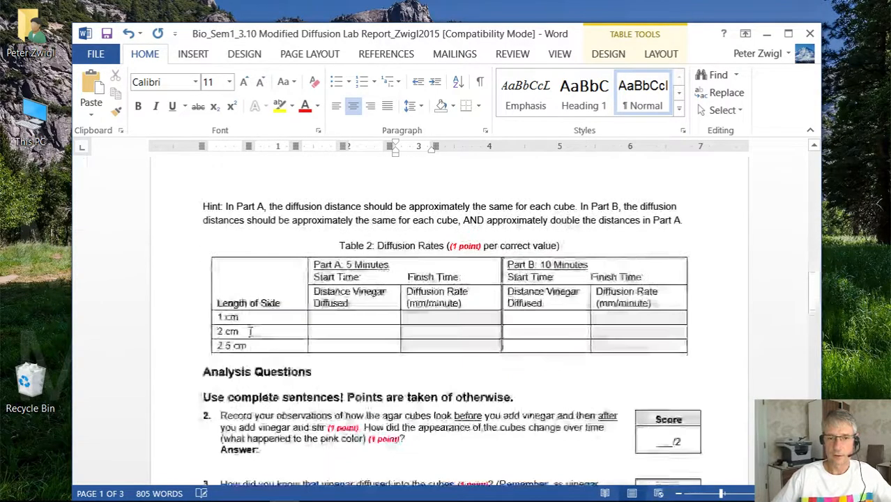
left_click(205, 251)
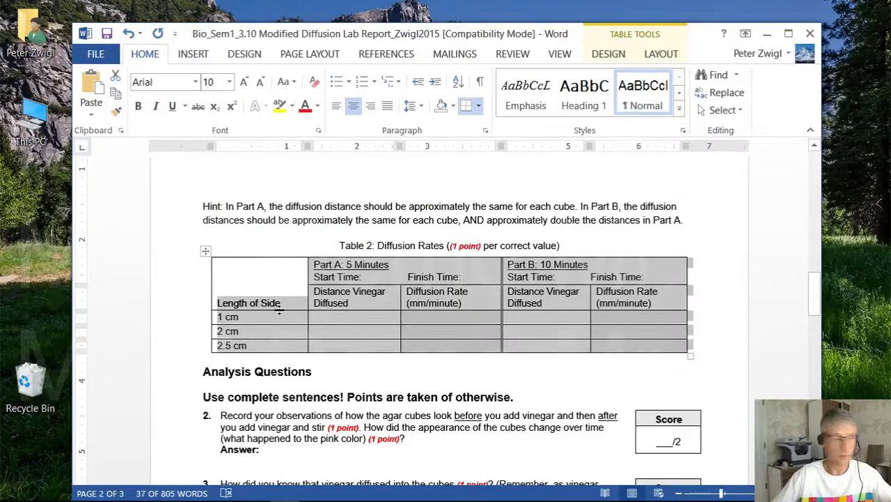
Switch to the PowerPoint slide with the ruler over the cube and select the picture to examine the diffusion distance
key("alt+Tab")
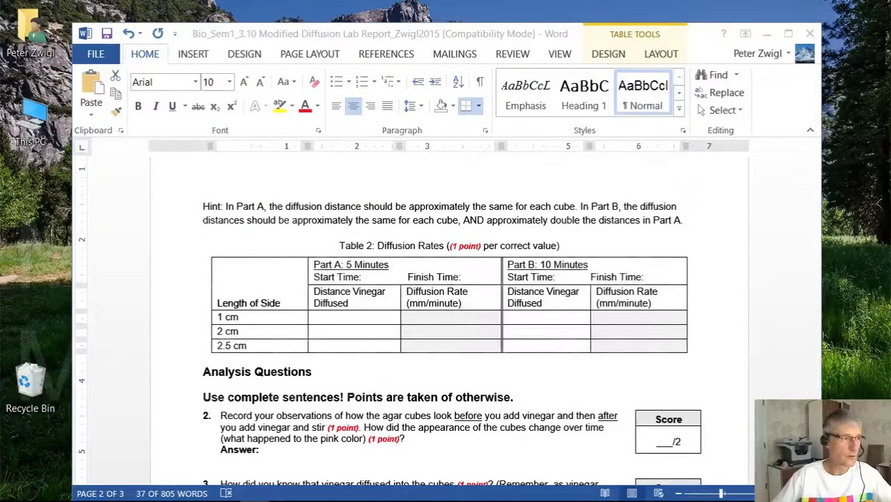
left_click_drag(0, 139, 461, 26)
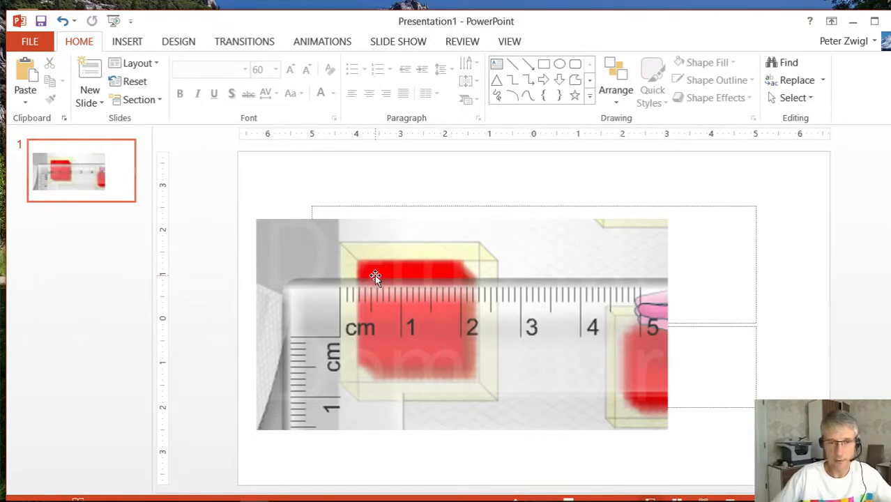
left_click(368, 332)
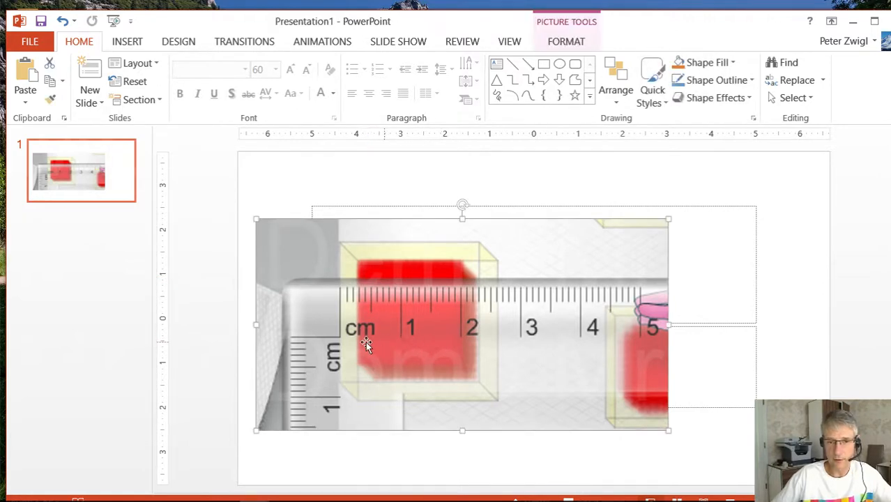
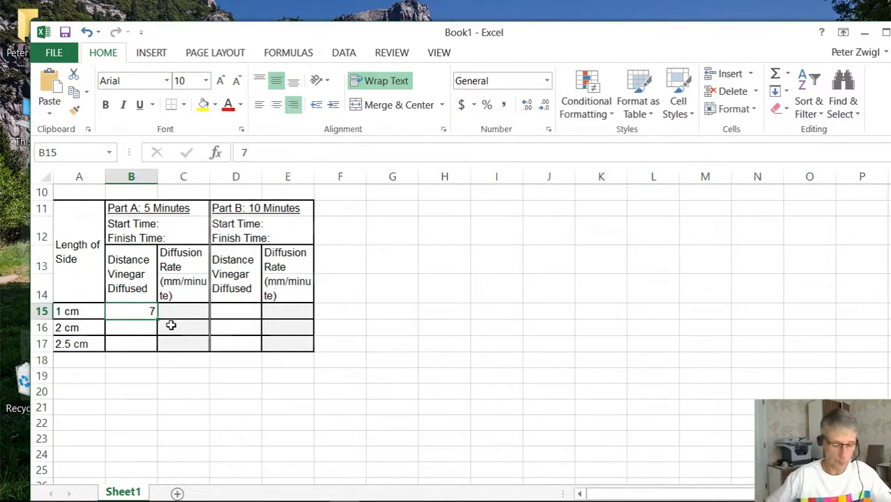
Enter the Part A vinegar diffusion distances of 7.5 for the 2 cm cube and 7 for the 2.5 cm cube
key("Return")
type("7")
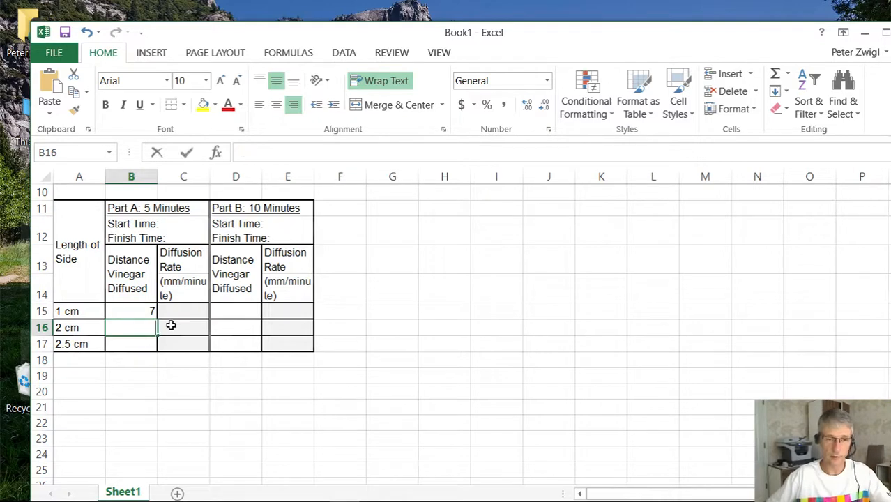
type(".5")
key("Return")
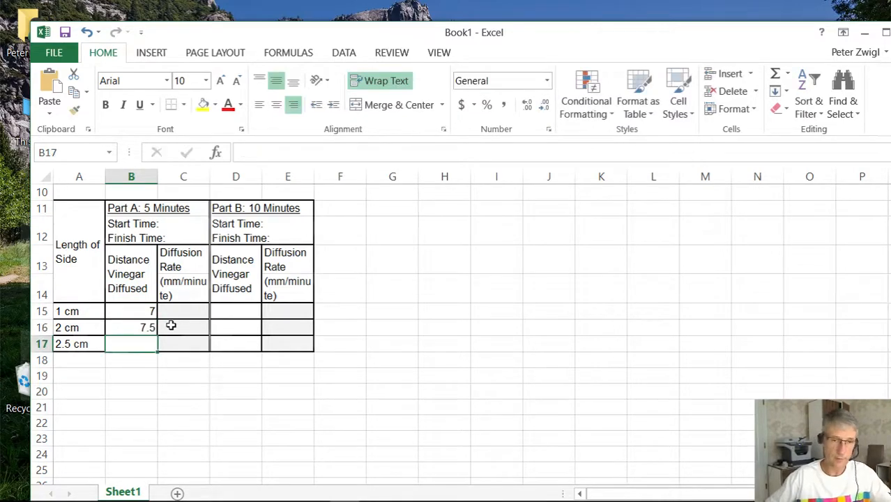
type("7")
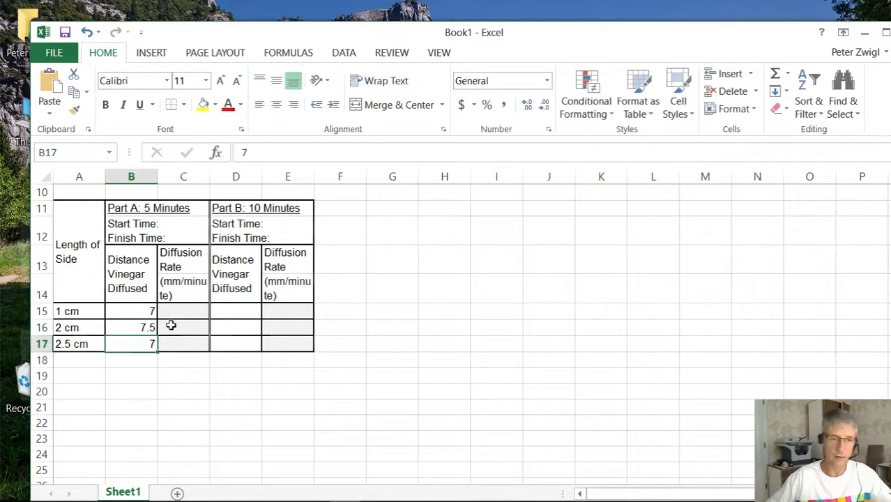
Enter the Part B vinegar diffusion distances of 13, 12 and 13 for the 1 cm, 2 cm and 2.5 cm cubes
key("Up")
key("Up")
key("Right")
key("Right")
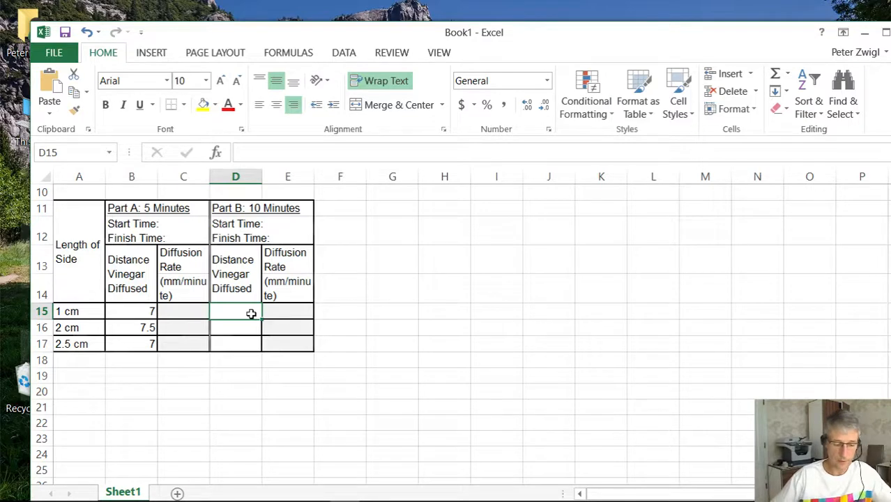
type("13")
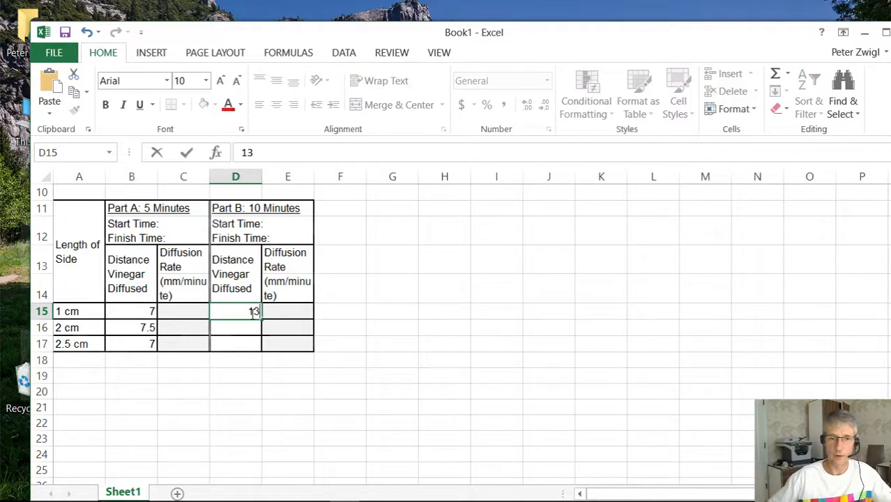
key("Return")
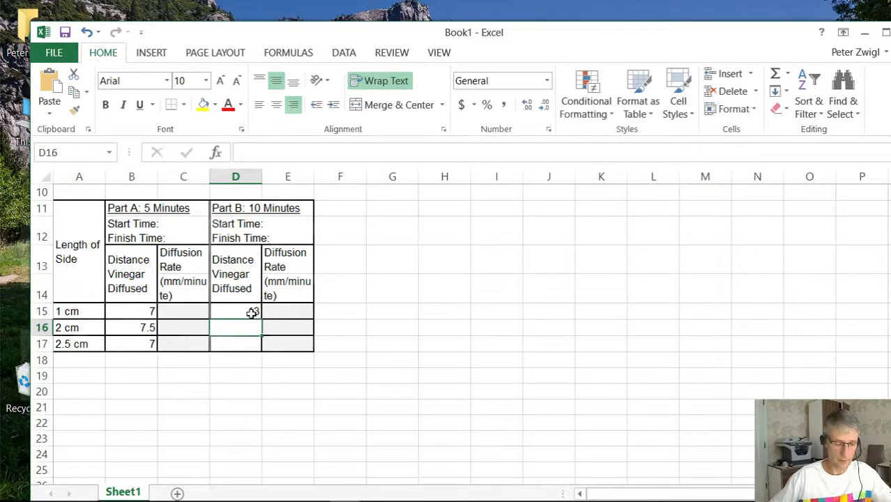
type("12")
key("Return")
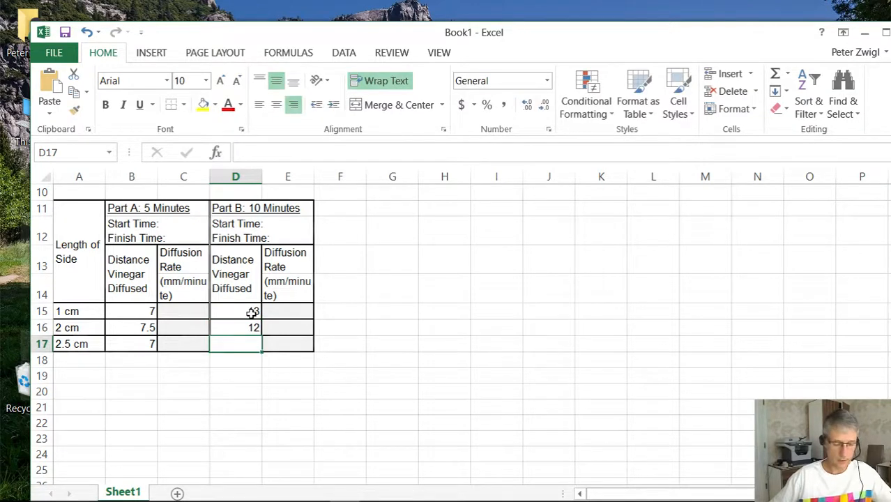
type("13")
left_click(252, 313)
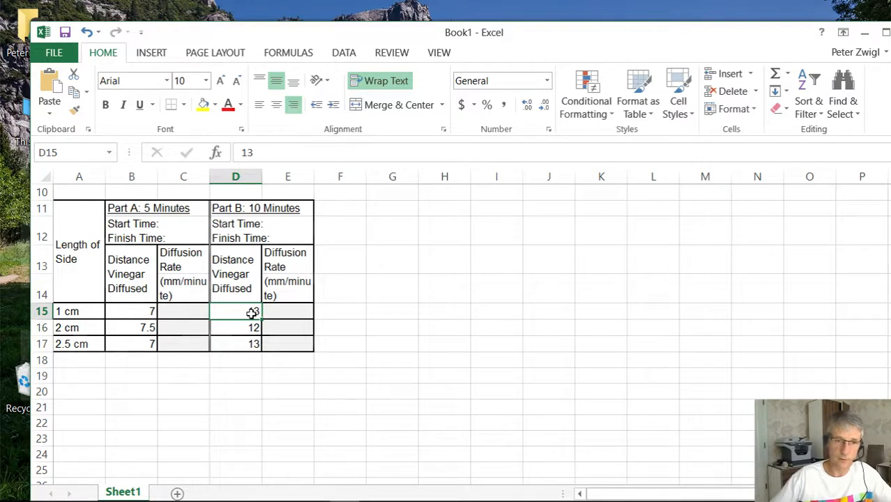
left_click_drag(129, 311, 136, 343)
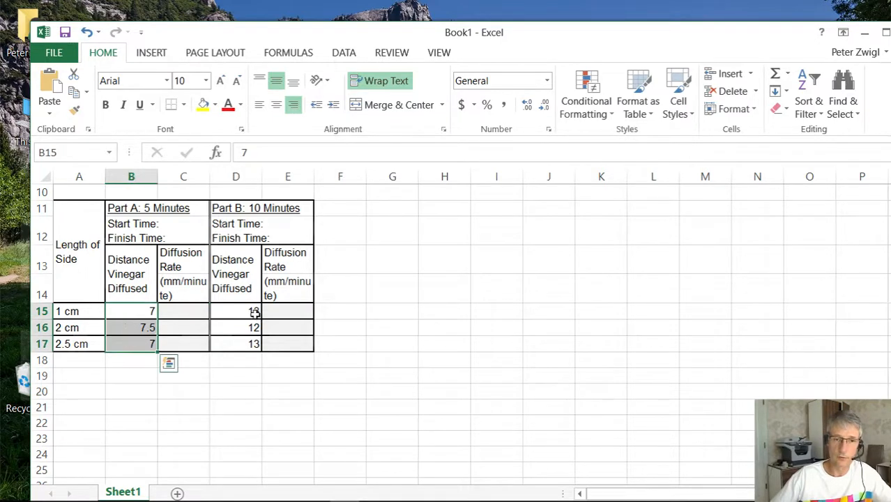
left_click_drag(253, 311, 249, 341)
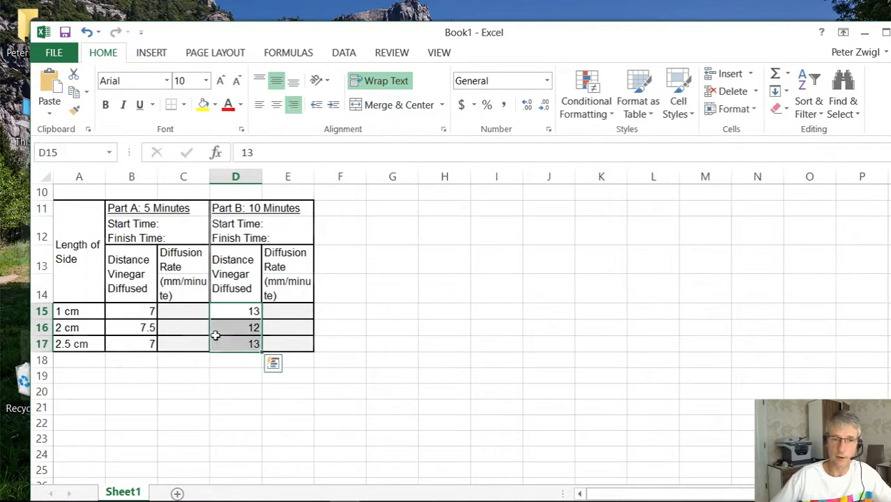
Calculate the 1 cm cube's Part A diffusion rate in C15 with the formula =B15/5
left_click(147, 313)
left_click(170, 312)
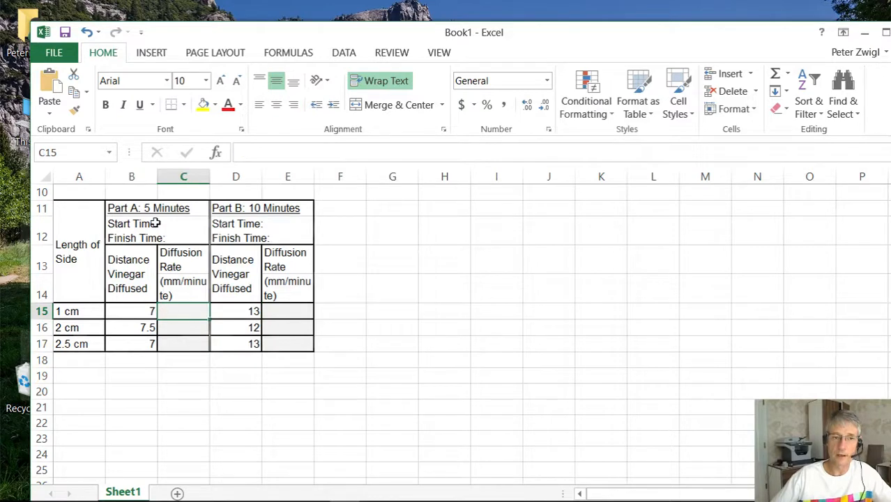
left_click(171, 269)
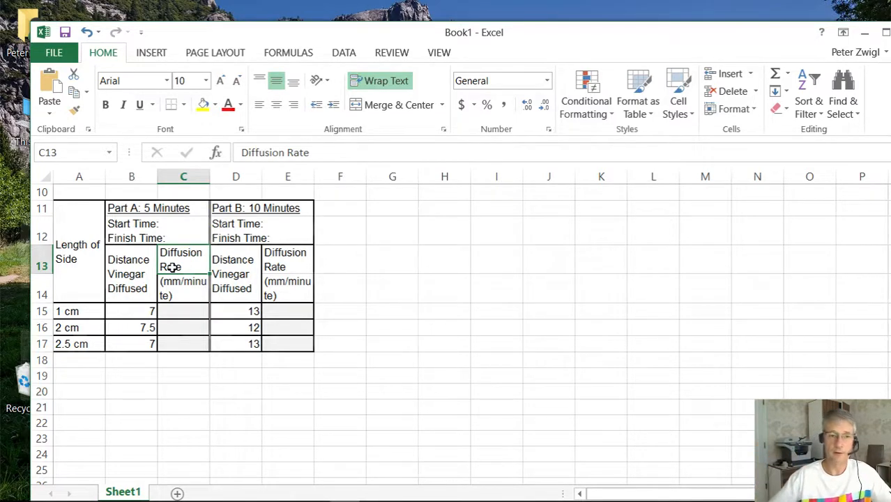
left_click(123, 206)
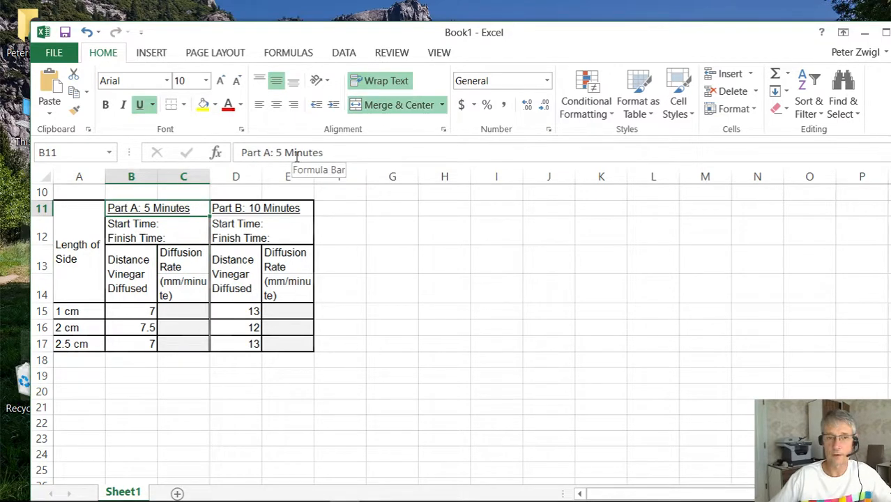
left_click(194, 304)
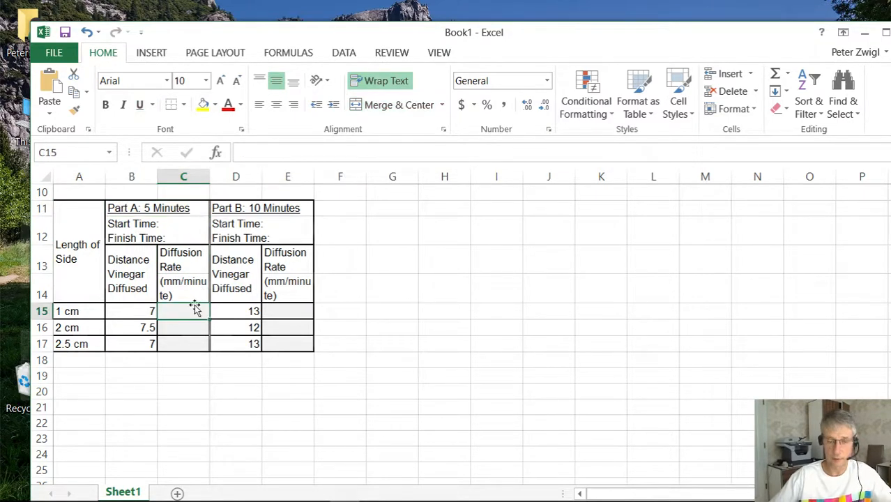
type("=")
key("Left")
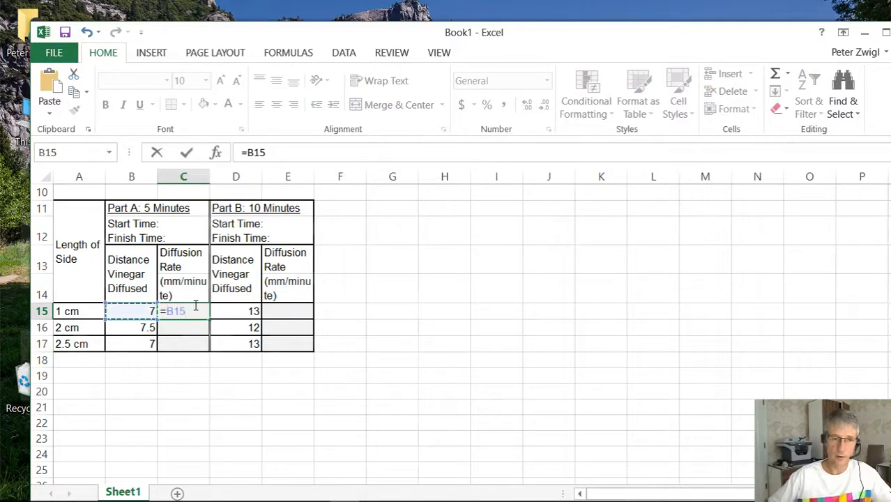
type("/")
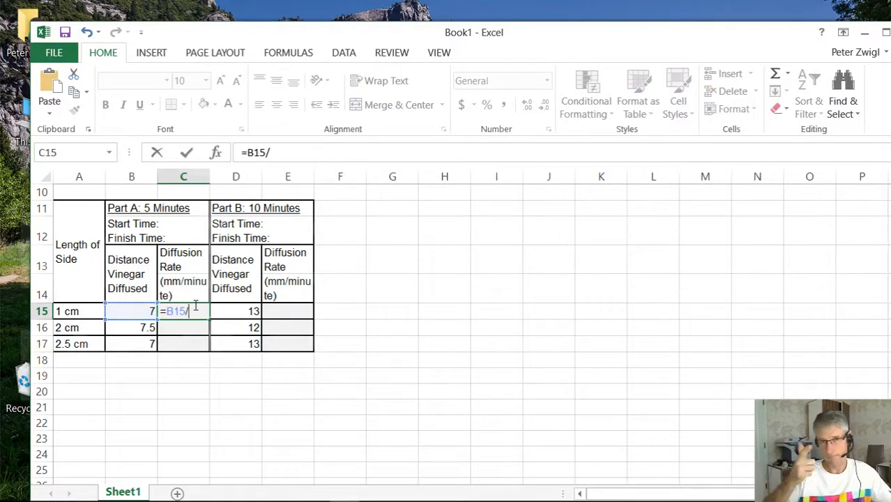
type("5")
key("ctrl+Return")
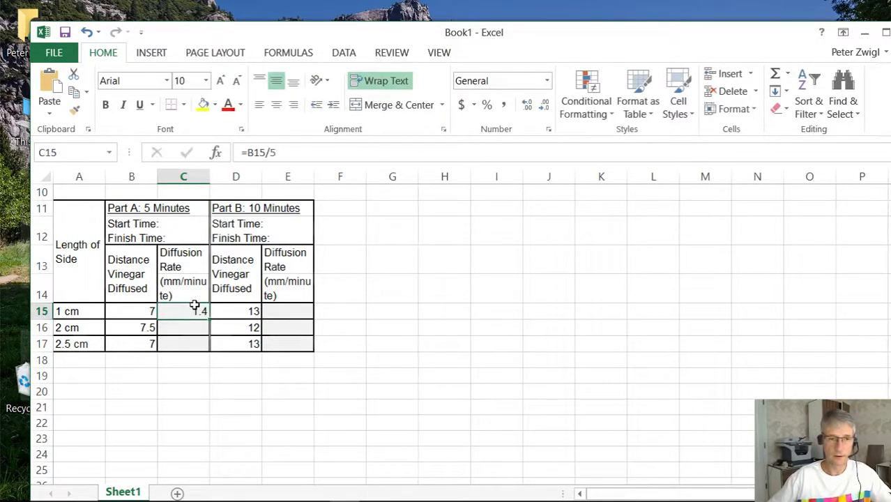
Calculate the 1 cm cube's Part B diffusion rate in E15 with the formula =13/10
left_click(275, 309)
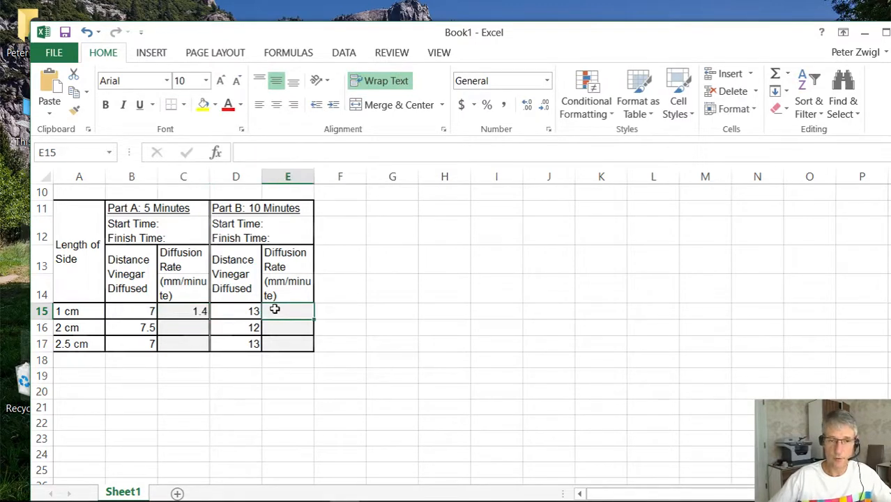
type("12")
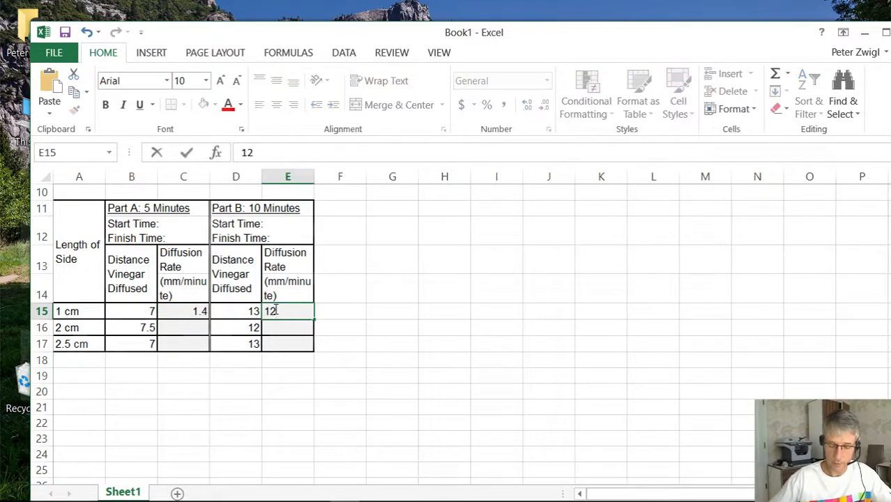
key("BackSpace")
key("BackSpace")
type("=13/")
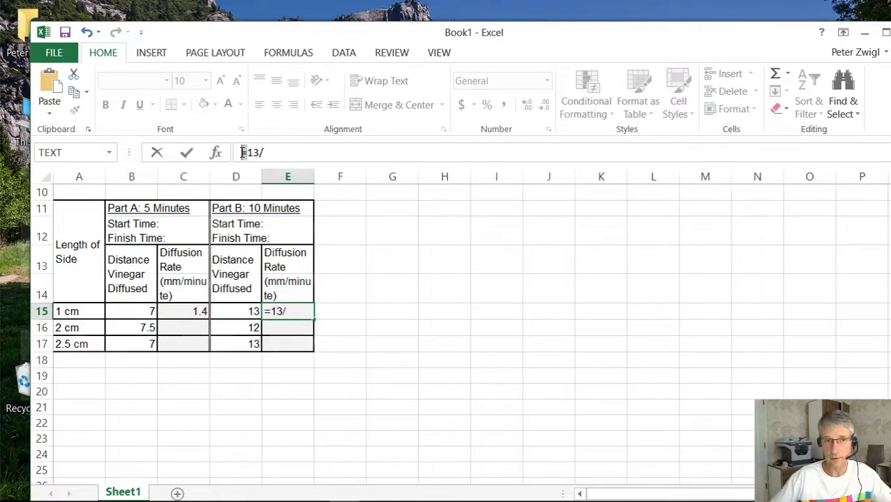
left_click(267, 152)
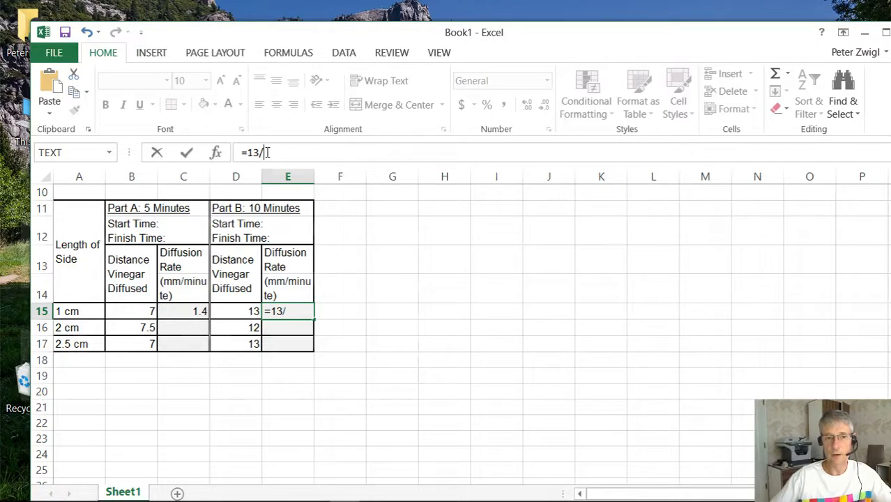
left_click(225, 203)
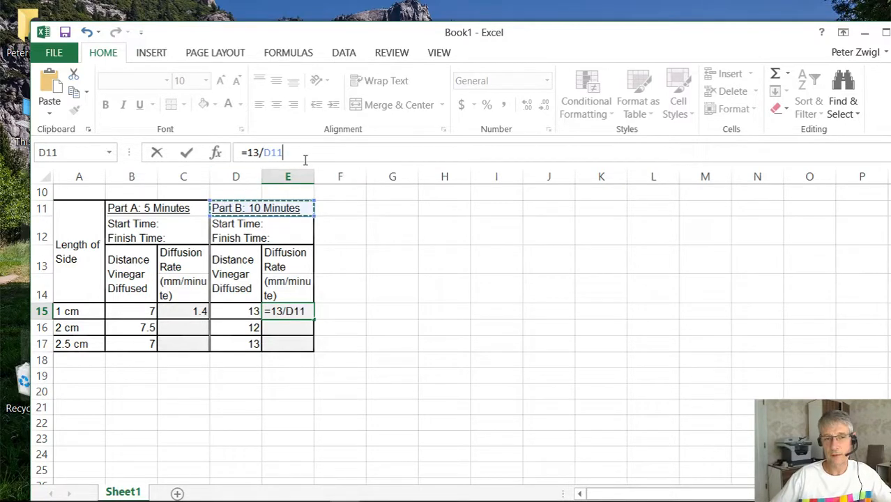
left_click_drag(283, 152, 266, 152)
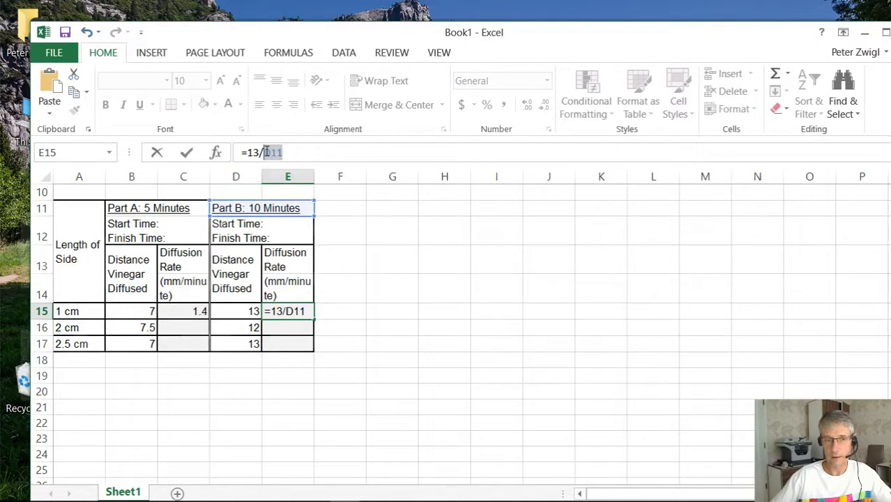
type("10")
key("Return")
key("Up")
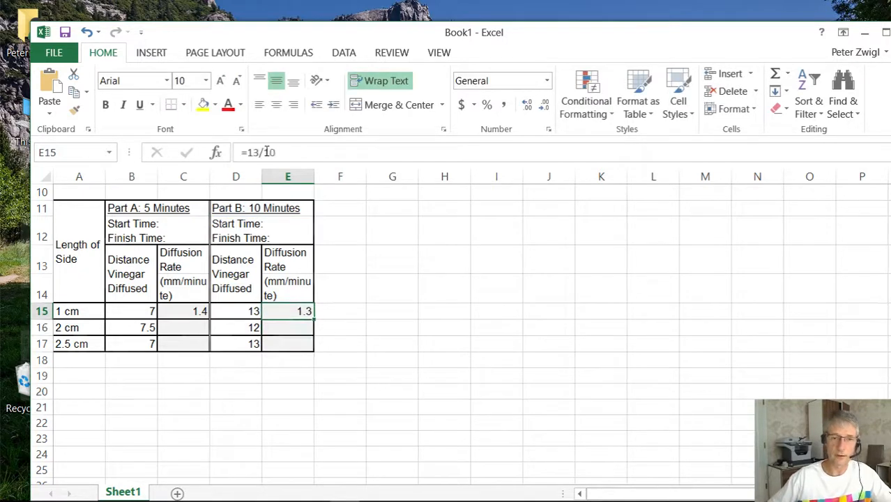
Fill the Part A and Part B diffusion rate formulas down to row 17 and select the whole table A11:E17
left_click(190, 308)
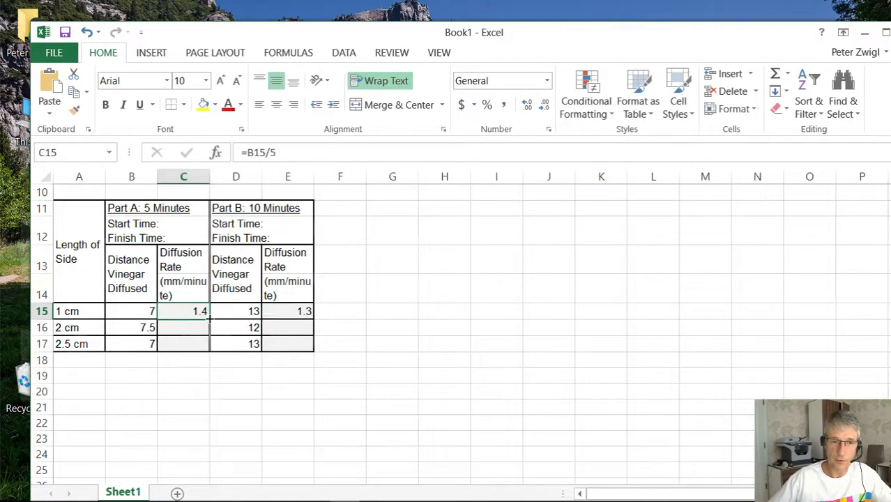
left_click_drag(209, 319, 209, 347)
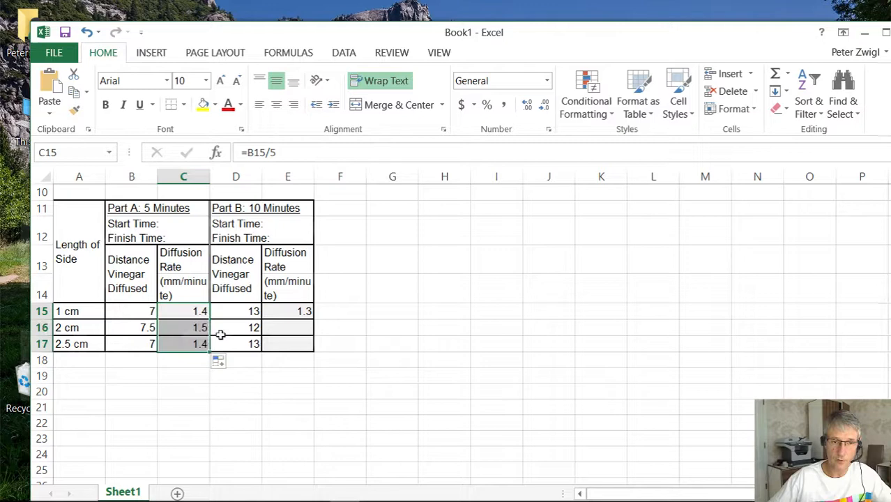
left_click(296, 311)
left_click_drag(314, 320, 70, 208)
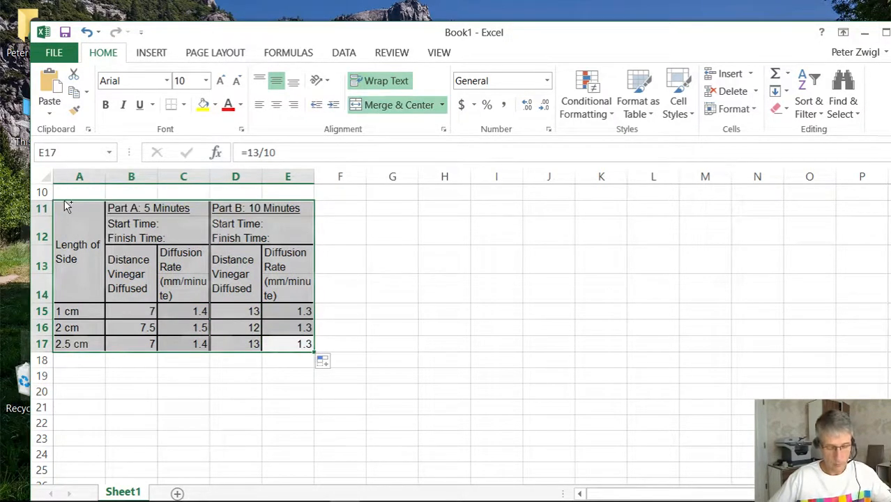
Copy the selected table into the Word lab report, pasting it below the original Table 2 after adding three blank lines
key("ctrl+c")
key("alt+Tab")
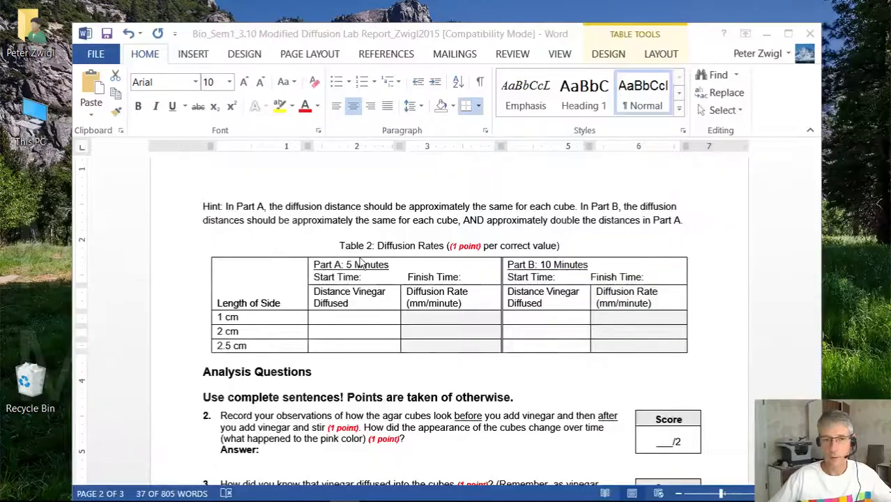
left_click(200, 368)
key("Return")
key("Return")
key("Return")
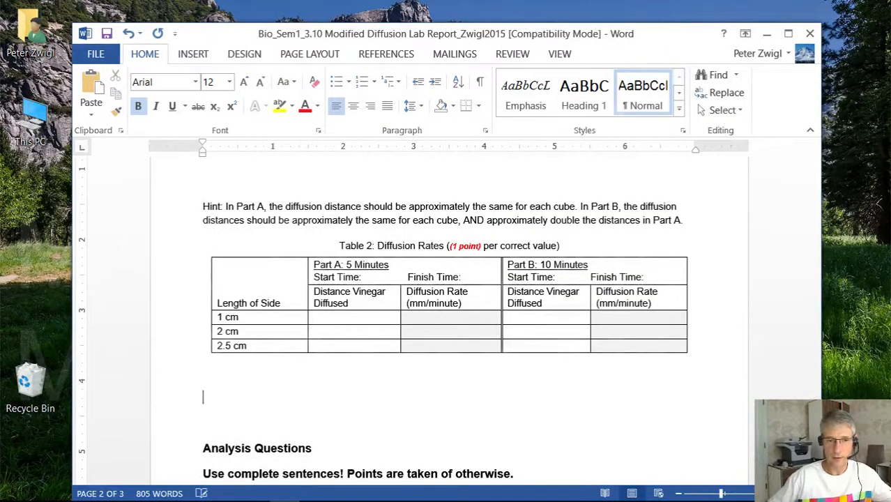
key("ctrl+v")
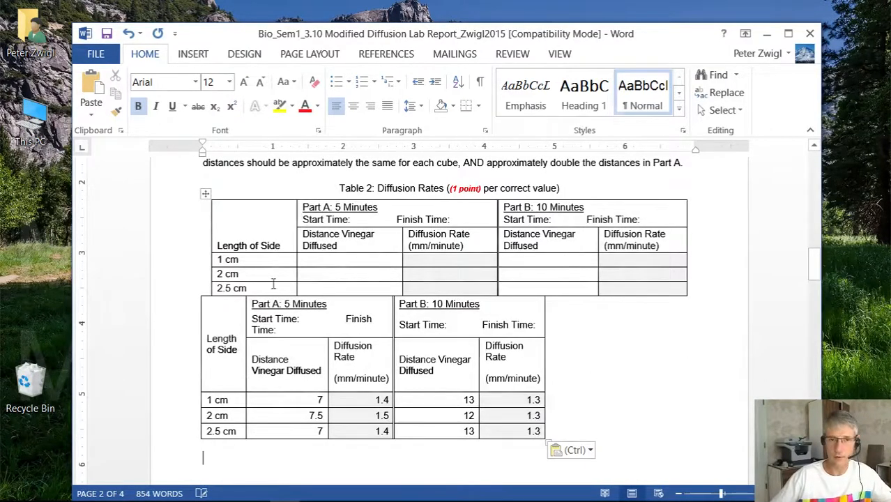
left_click(251, 225)
right_click(242, 219)
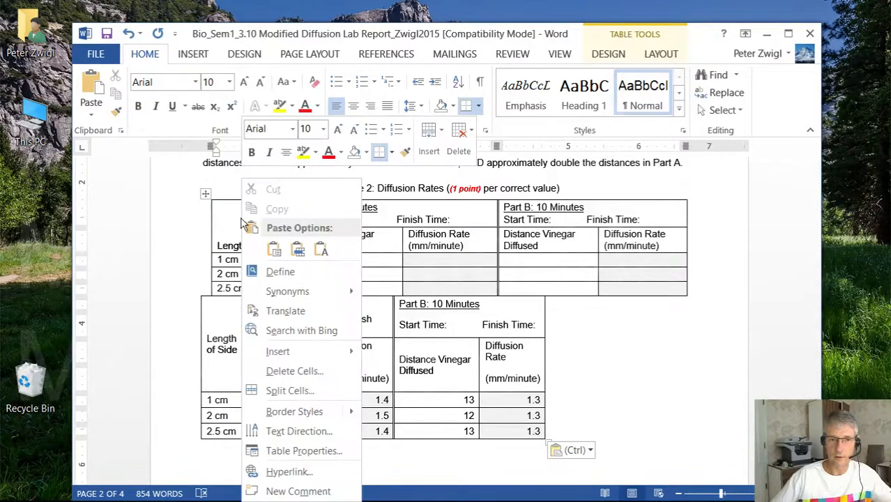
left_click(225, 221)
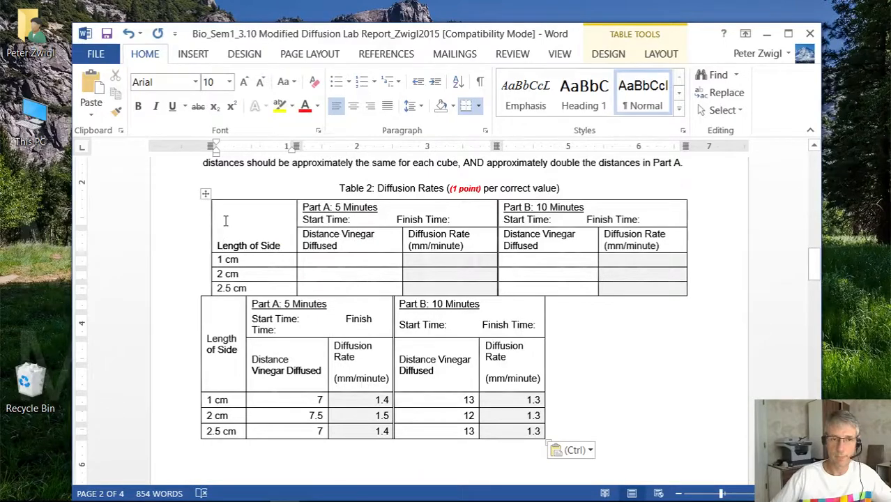
right_click(225, 221)
left_click(402, 245)
right_click(438, 246)
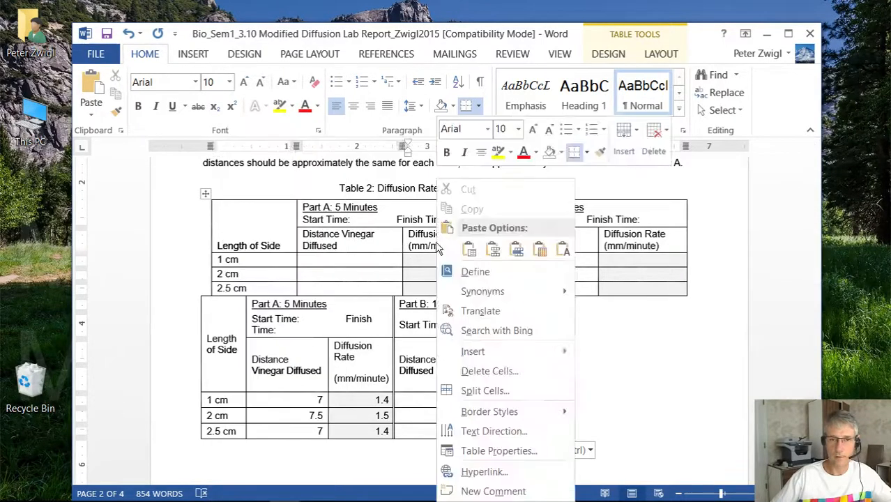
left_click(708, 281)
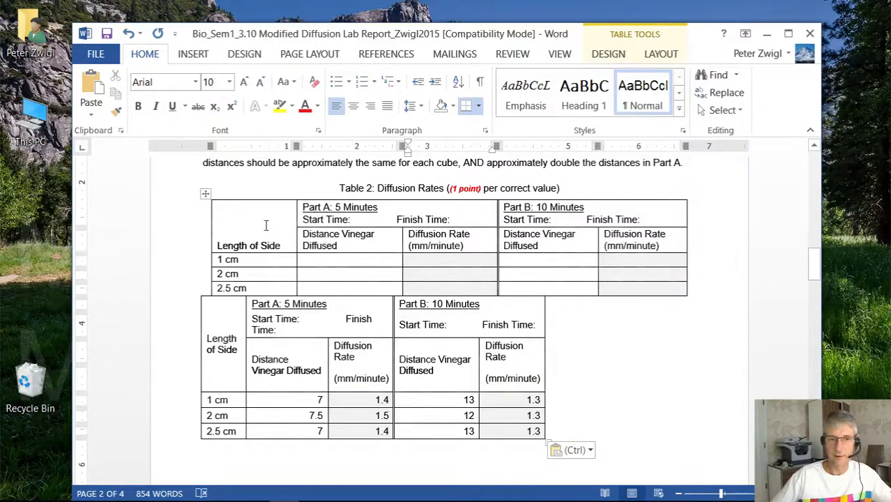
left_click(203, 194)
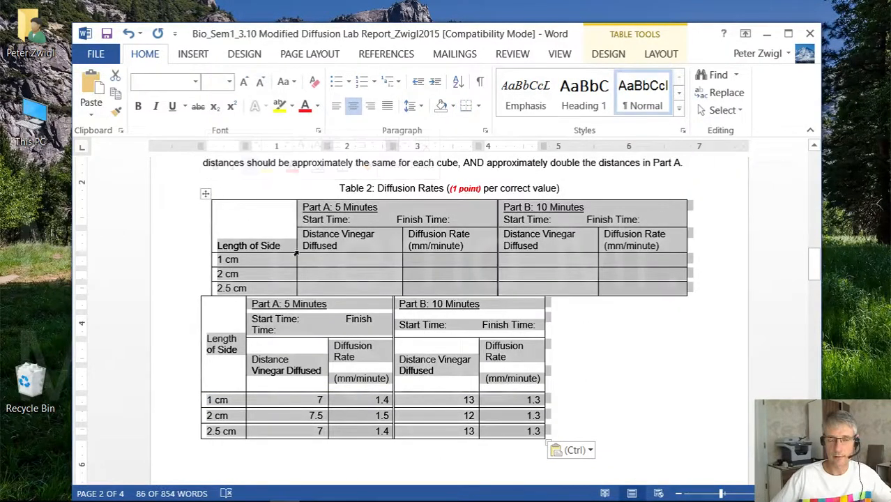
left_click(373, 259)
left_click(710, 282)
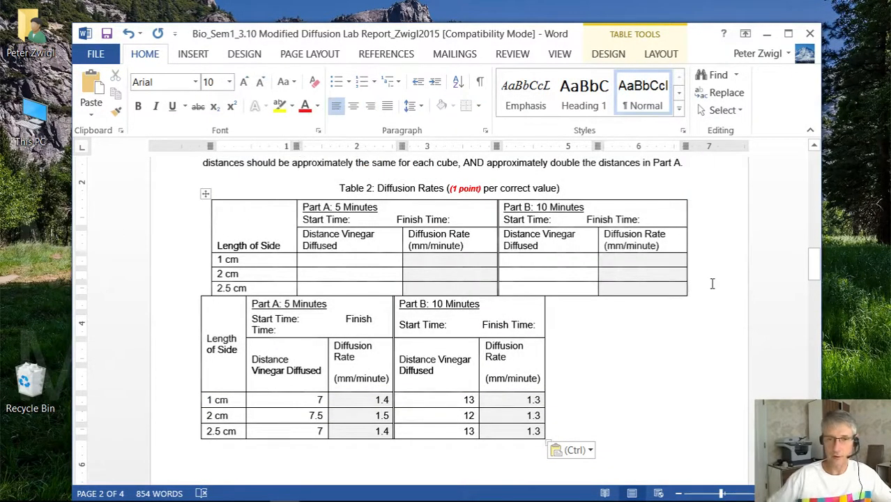
key("Return")
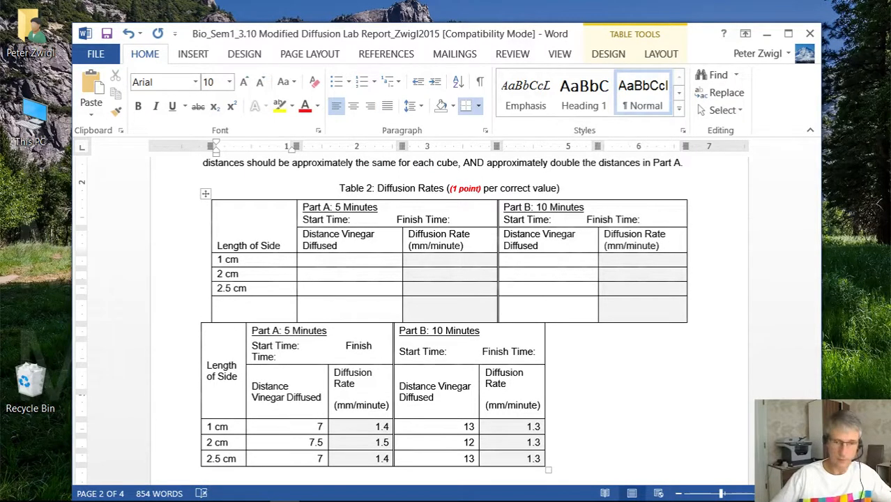
key("ctrl+z")
Undo the table paste and paste the copied table again on a lower blank line, separate from the original Table 2
key("ctrl+z")
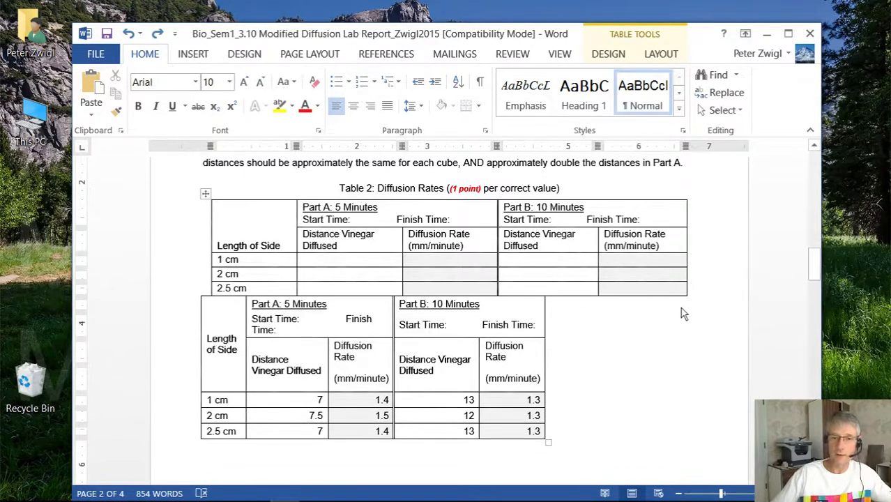
key("ctrl+z")
left_click(268, 341)
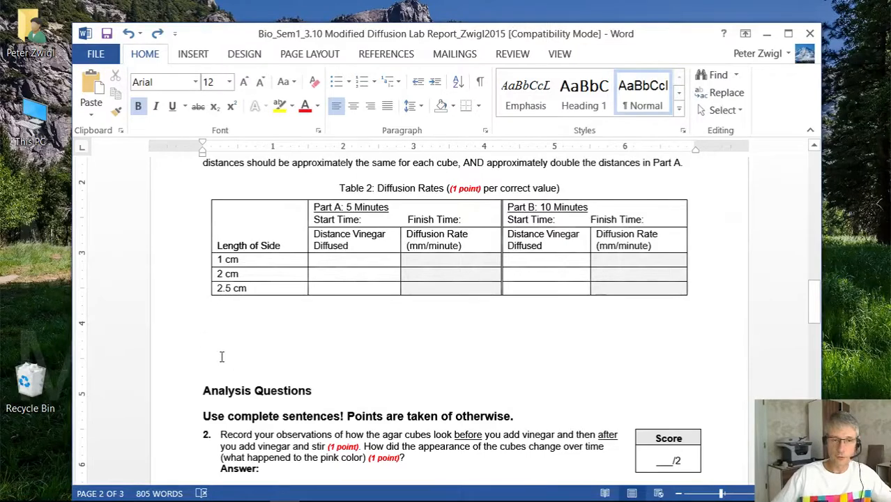
left_click(221, 356)
key("ctrl+v")
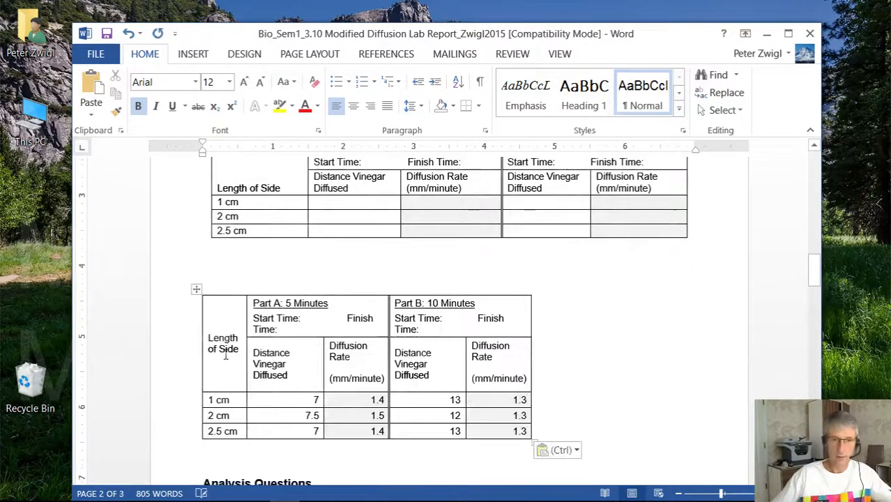
Delete the original empty Table 2 and remove the blank lines between its caption and the pasted table
scroll(418, 209, "up", 2)
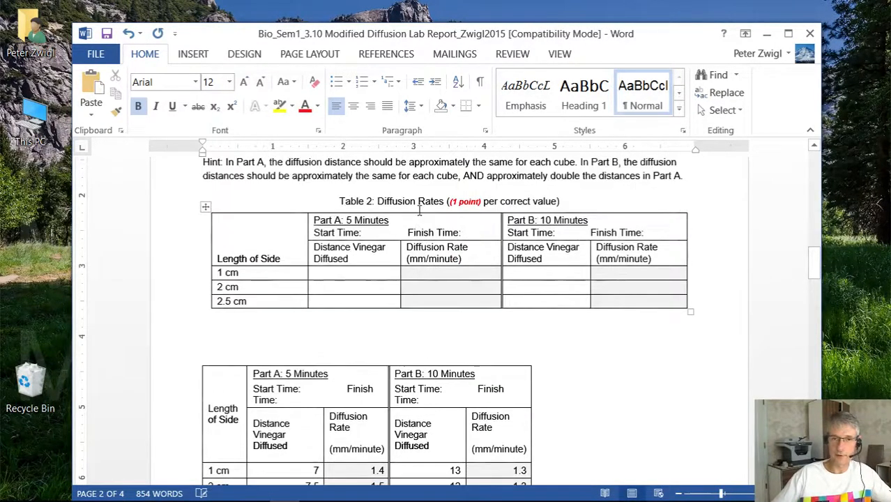
right_click(349, 257)
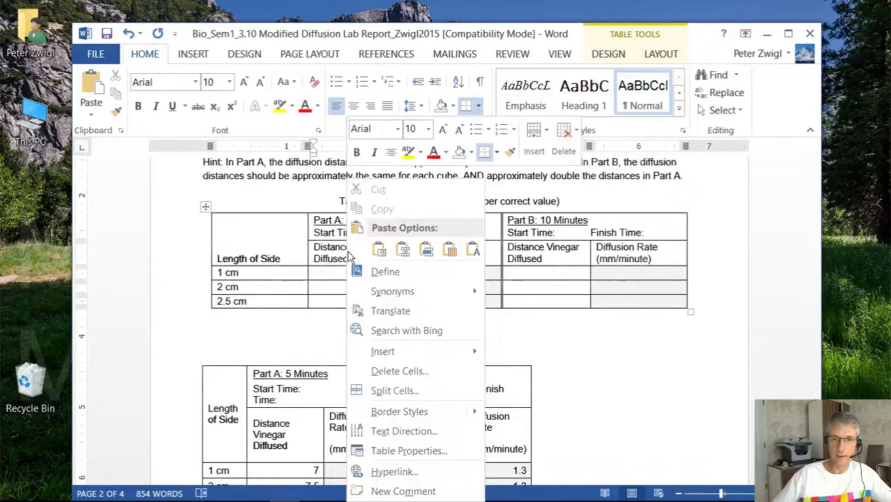
left_click(208, 206)
left_click(208, 206)
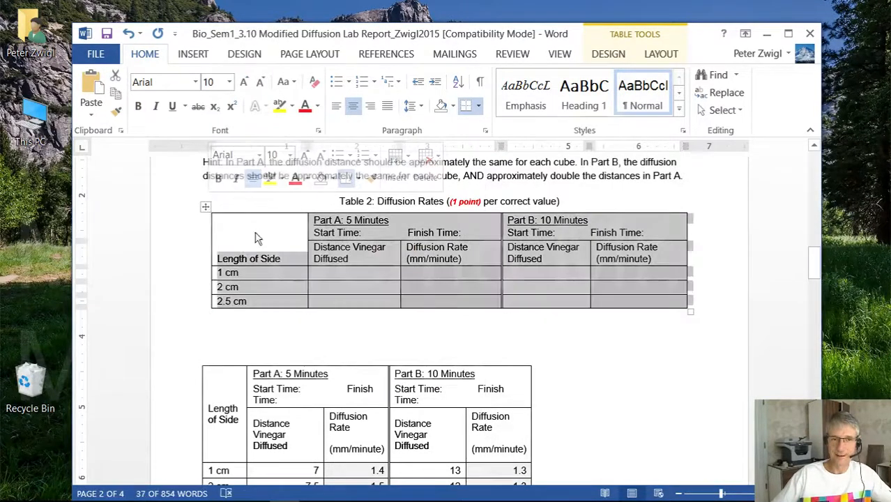
right_click(339, 246)
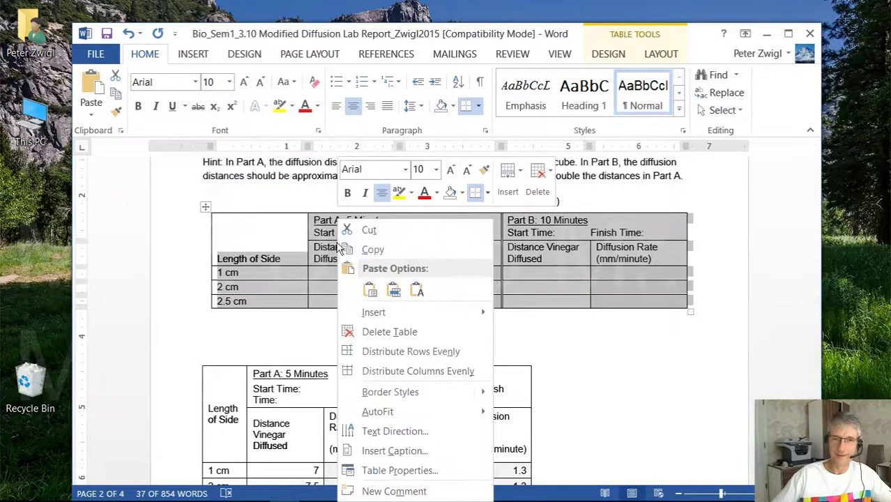
left_click(390, 331)
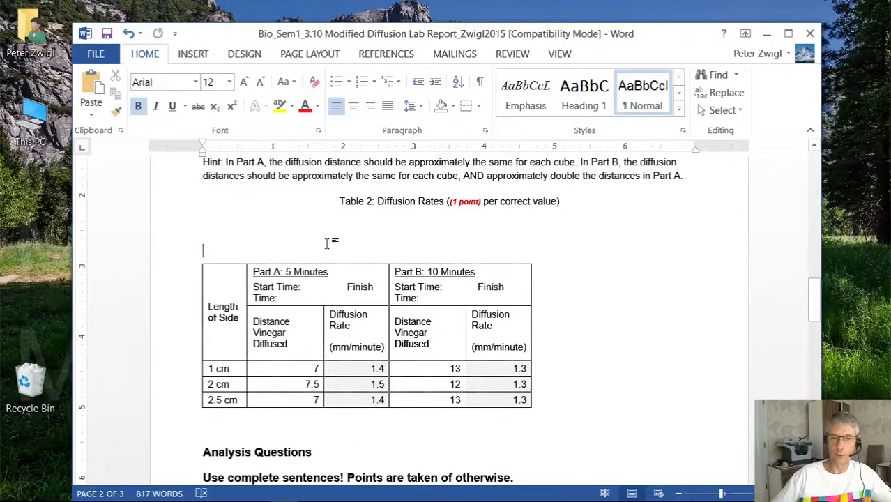
key("BackSpace")
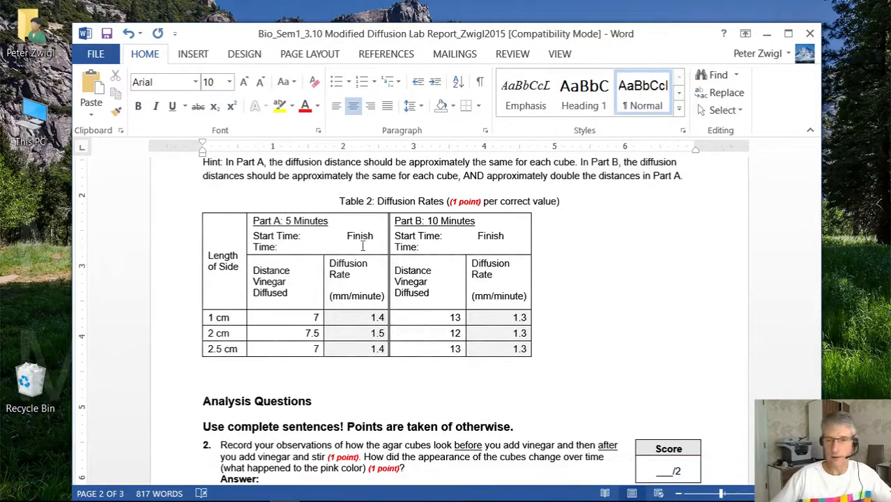
Review the points per correct value for Table 2, its Part A diffusion rates and the score box of question 1
left_click_drag(454, 201, 464, 201)
left_click_drag(362, 317, 369, 349)
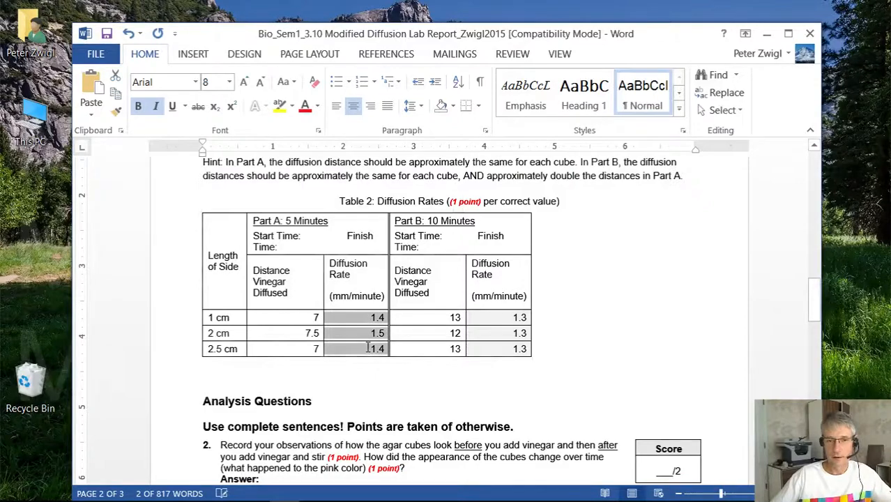
scroll(515, 338, "up", 4)
scroll(515, 338, "up", 20)
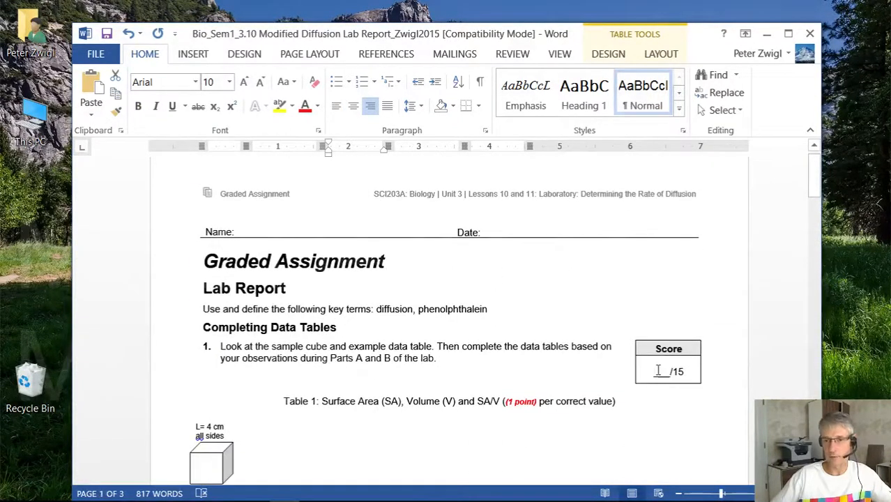
left_click(658, 371)
scroll(655, 368, "down", 20)
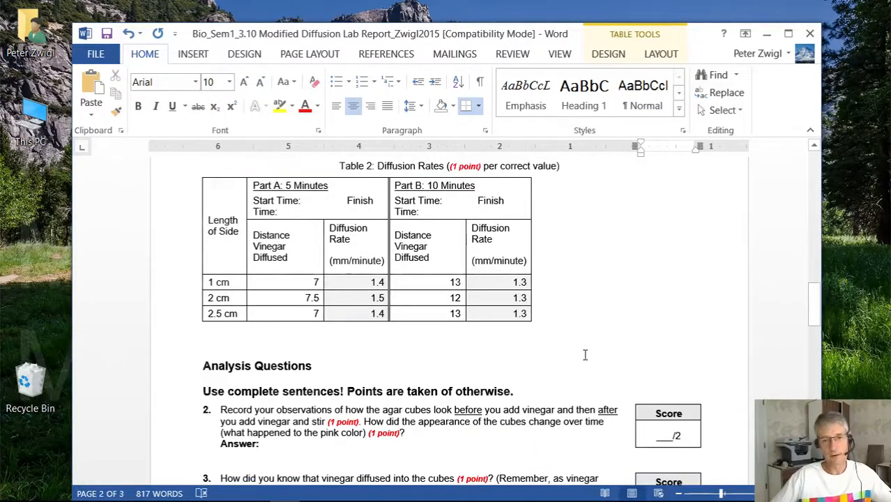
Read through analysis questions 2 to 4 below Table 2
scroll(585, 355, "down", 3)
scroll(585, 356, "down", 2)
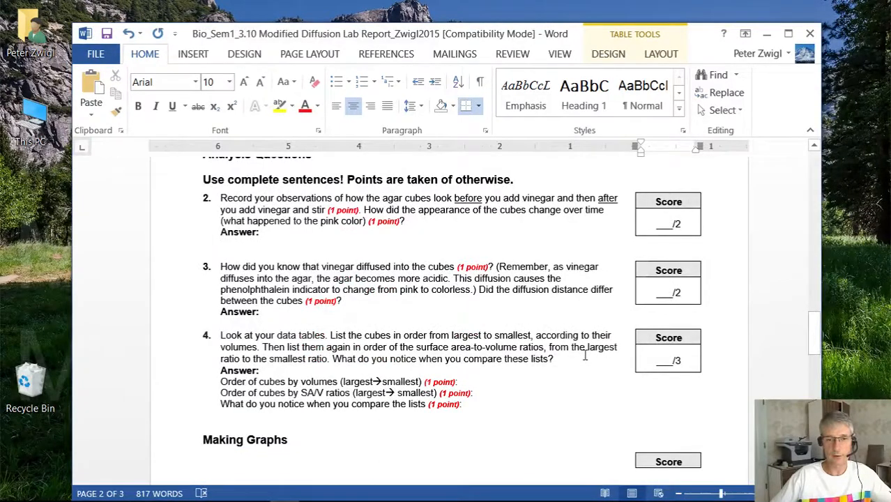
scroll(585, 356, "down", 1)
left_click_drag(419, 175, 446, 260)
scroll(446, 261, "up", 9)
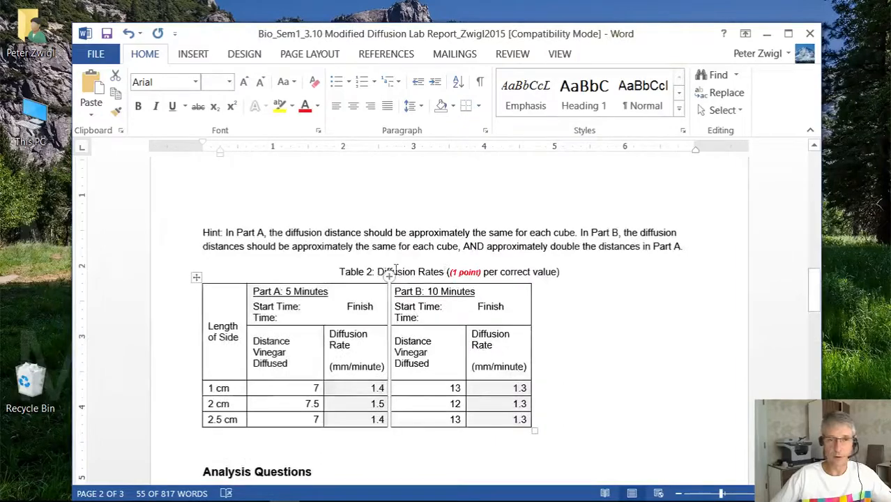
Examine the 1 cm cube's Part A vinegar distance and diffusion rate in Table 2
scroll(377, 263, "up", 8)
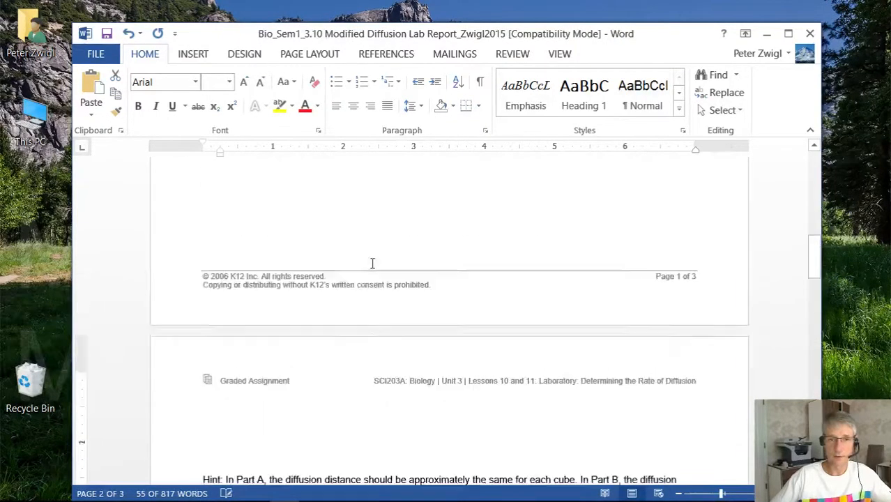
scroll(373, 263, "down", 8)
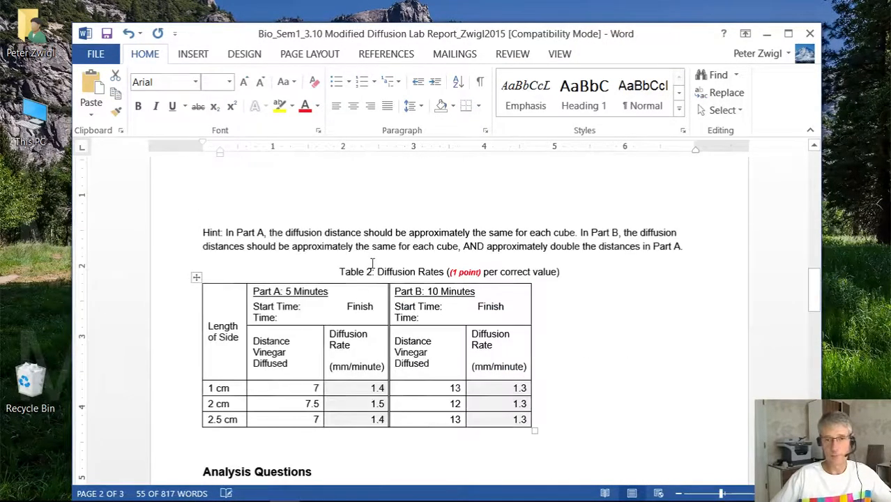
scroll(373, 263, "down", 3)
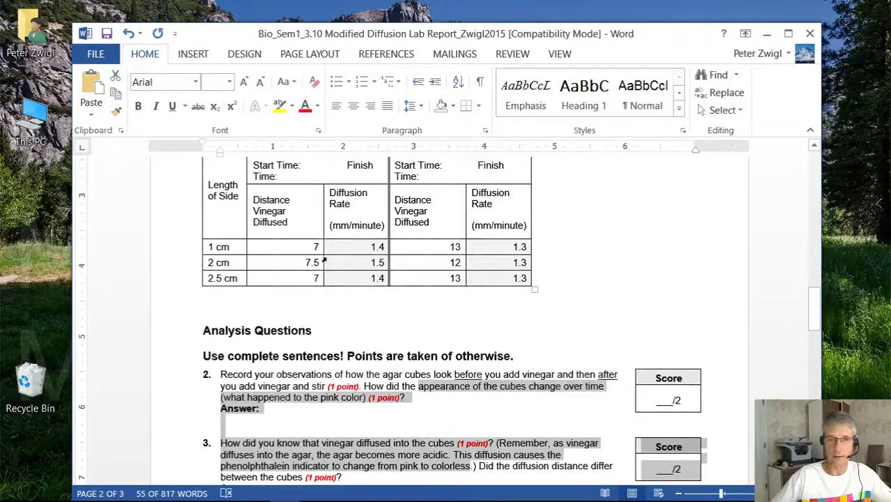
left_click_drag(235, 247, 209, 247)
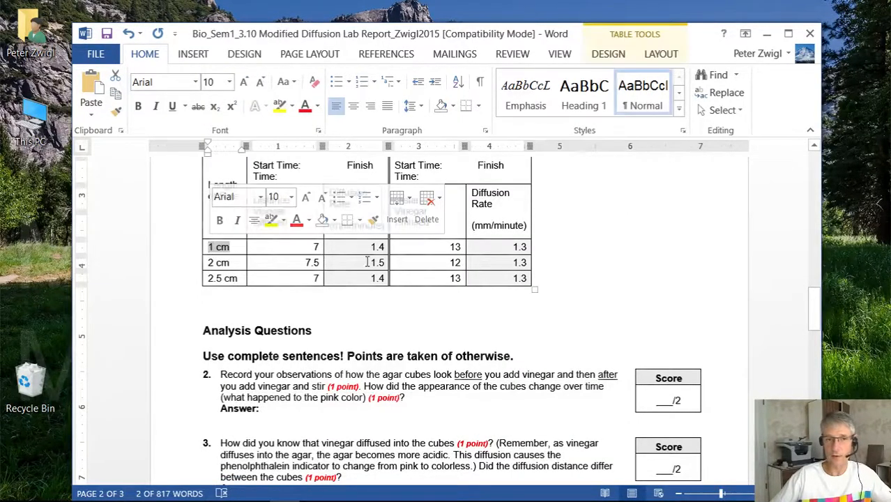
left_click_drag(309, 247, 320, 247)
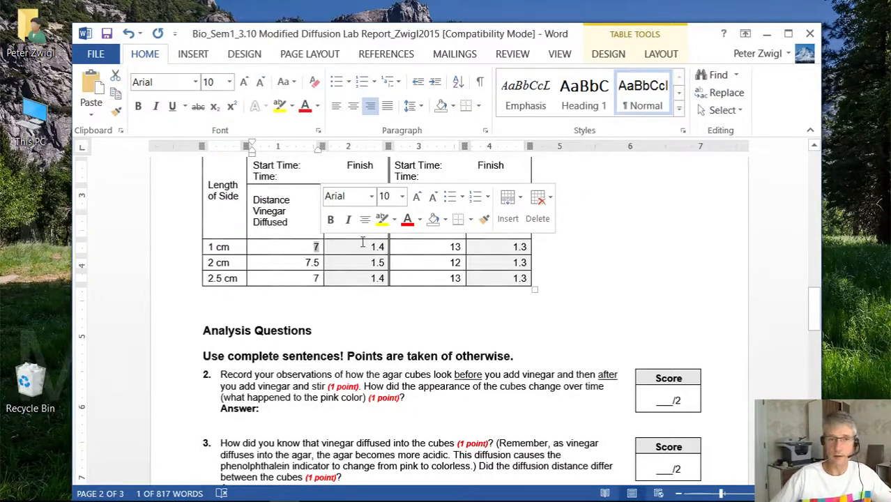
left_click_drag(374, 247, 384, 248)
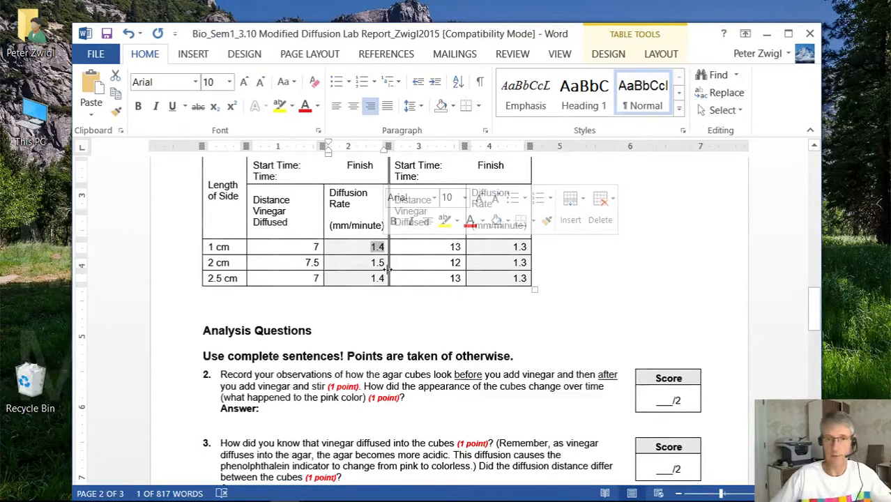
Read question 5's graph instructions, highlighting the variables to plot and the quantity for the vertical axis
scroll(391, 265, "down", 3)
scroll(388, 267, "down", 15)
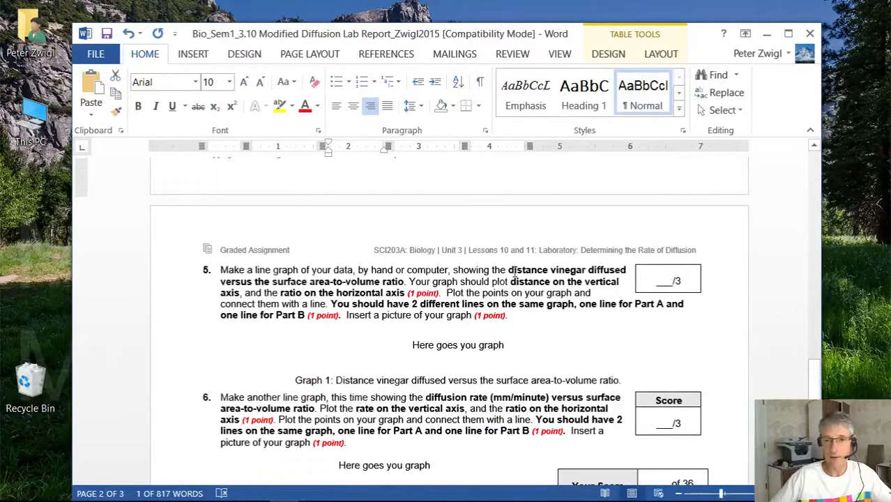
left_click_drag(515, 276, 541, 280)
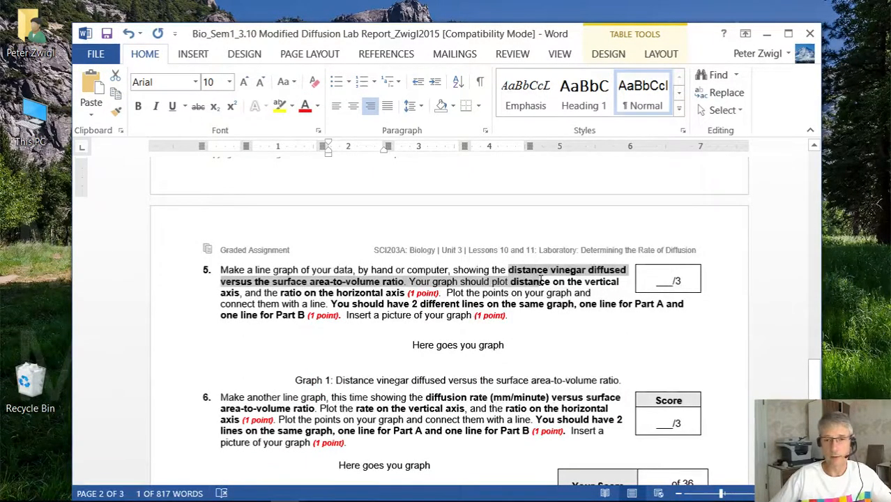
left_click(533, 280)
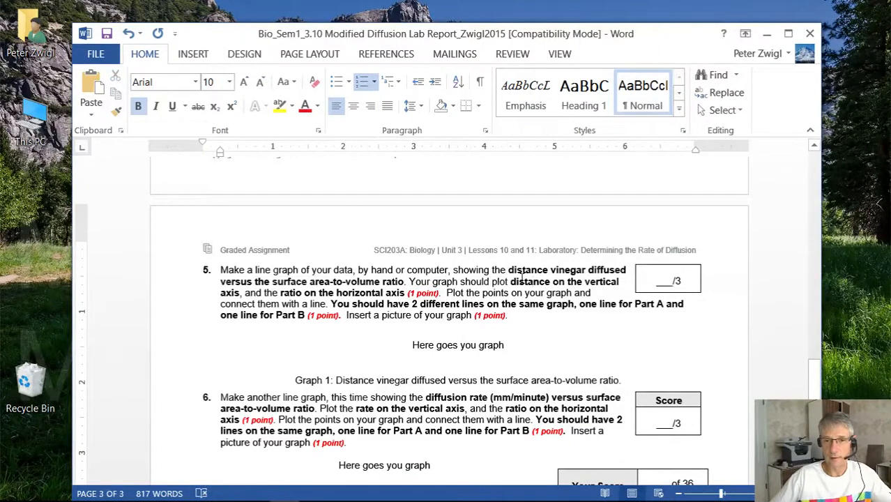
left_click_drag(523, 278, 597, 279)
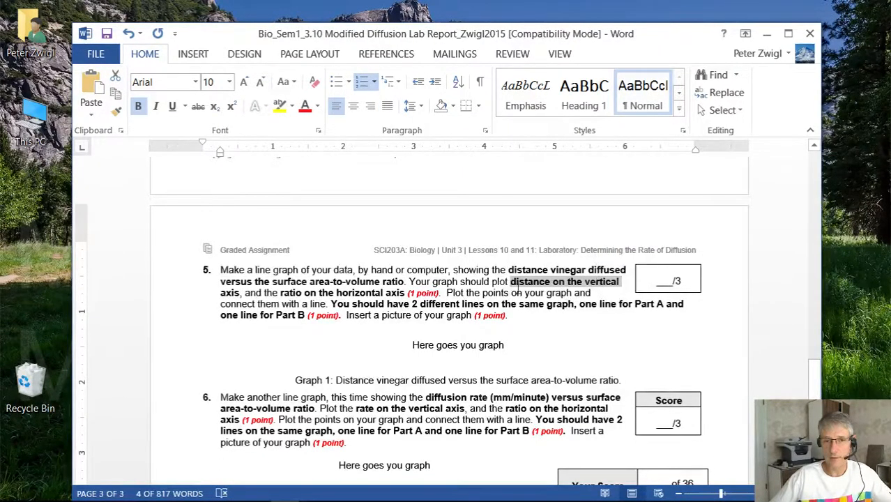
Locate the data for question 5's graph: the Part A distances in Table 2 and the surface area-to-volume ratios in Table 1
scroll(518, 288, "up", 15)
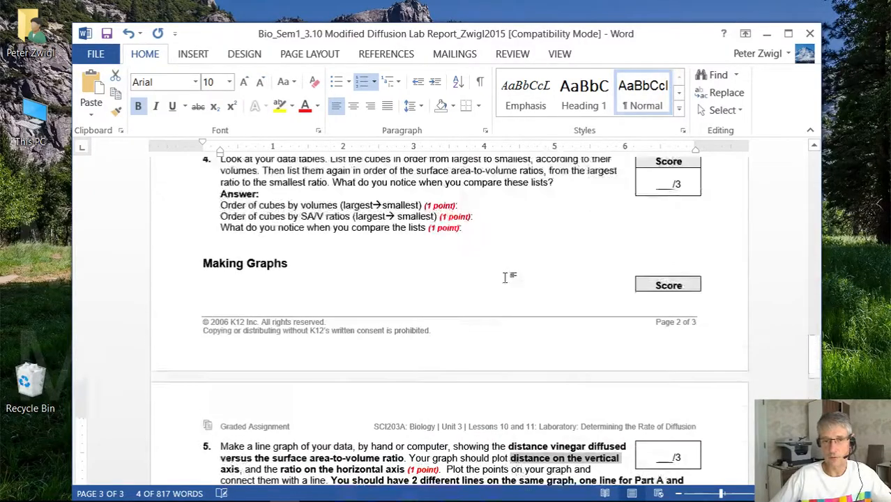
scroll(308, 438, "down", 5)
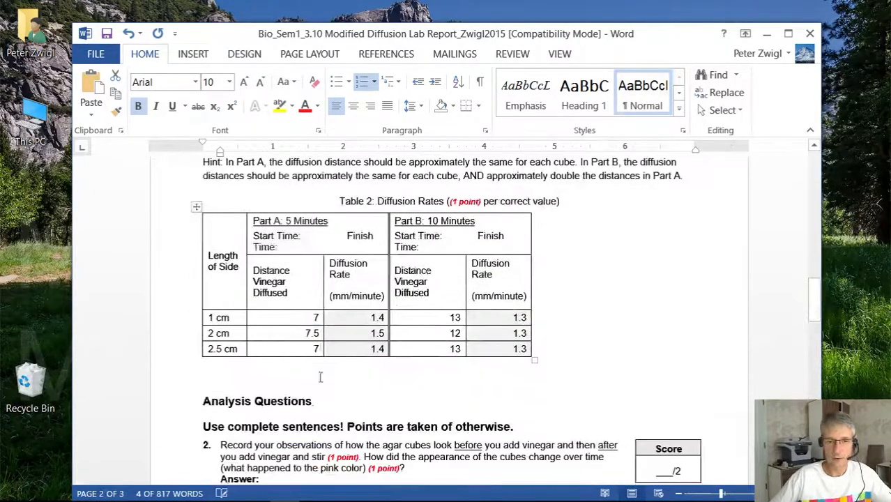
left_click_drag(317, 318, 325, 348)
left_click(325, 348)
scroll(327, 345, "down", 15)
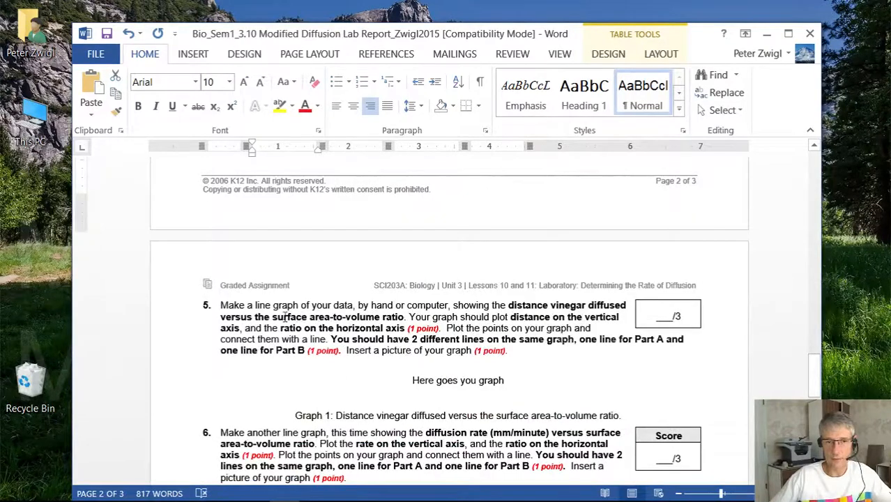
left_click_drag(272, 318, 379, 321)
scroll(377, 319, "up", 15)
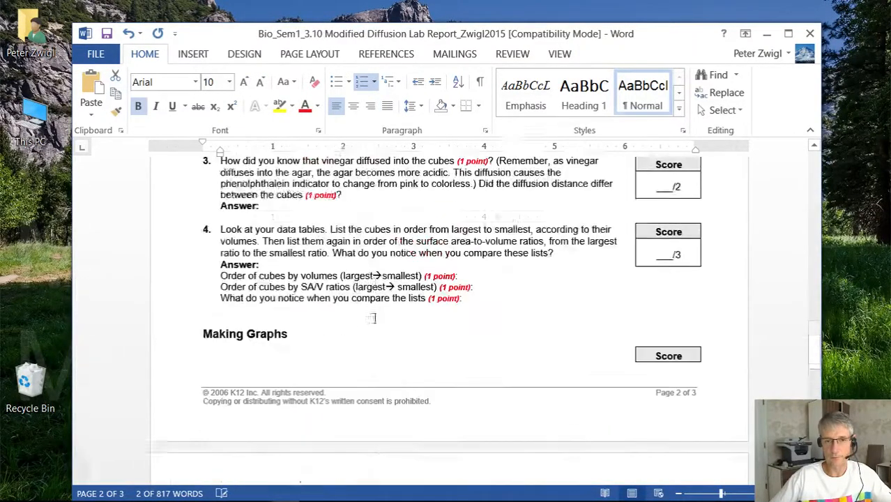
scroll(376, 319, "up", 5)
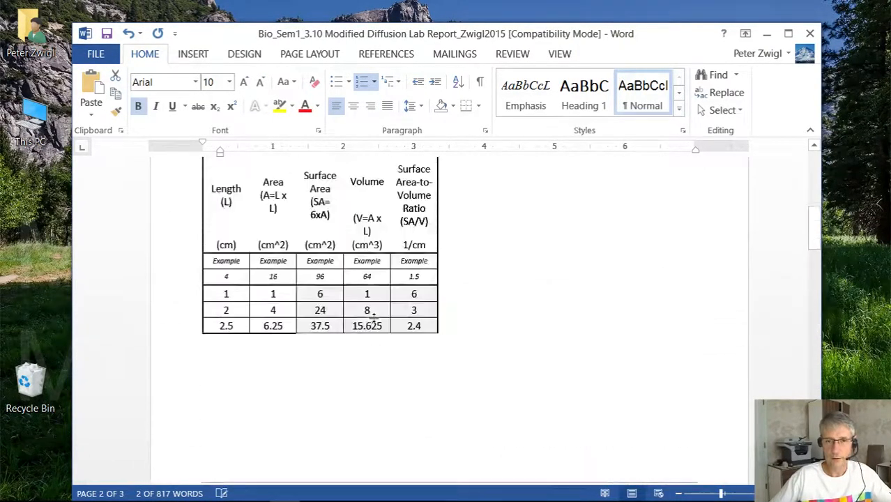
left_click_drag(404, 292, 416, 332)
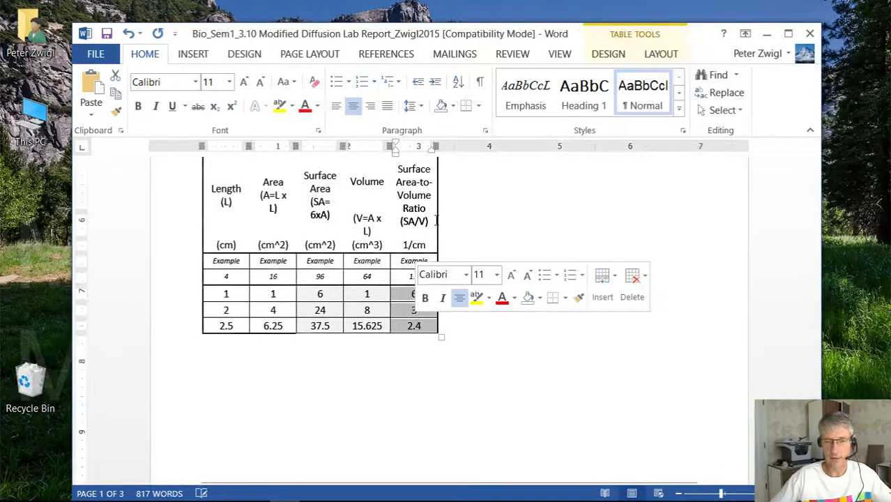
Switch to the Excel workbook, select empty cell G15 and bring the surface area-to-volume table into view
left_click_drag(390, 33, 0, 42)
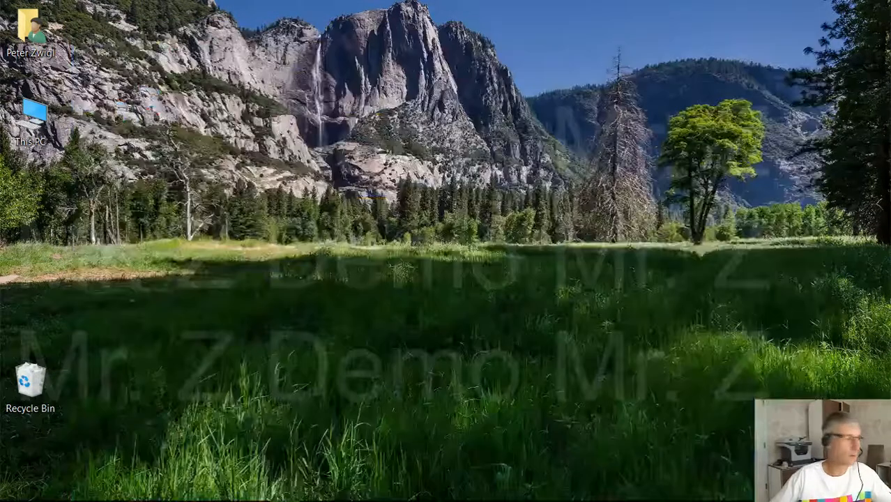
left_click_drag(0, 188, 280, 28)
left_click(408, 302)
scroll(408, 302, "up", 3)
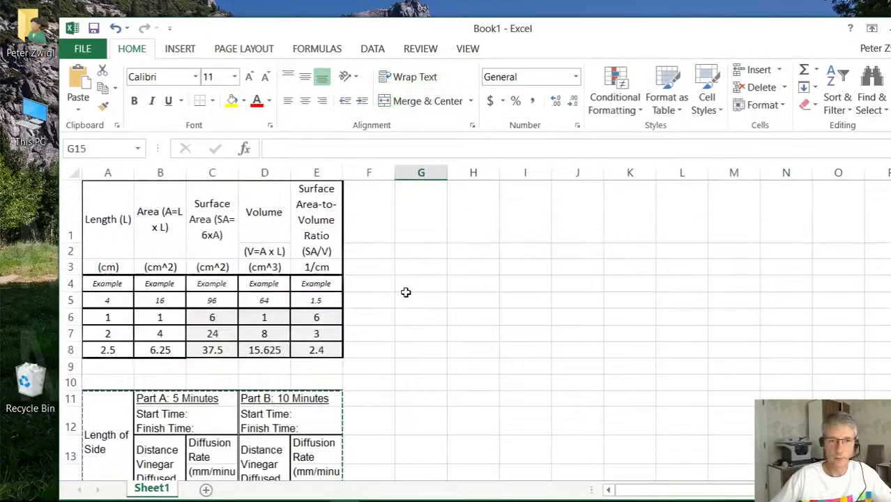
Switch to the Word lab report and read questions 5 and 6, highlighting which quantity each graph puts on the horizontal axis
scroll(406, 290, "down", 2)
scroll(405, 291, "up", 2)
scroll(404, 292, "down", 1)
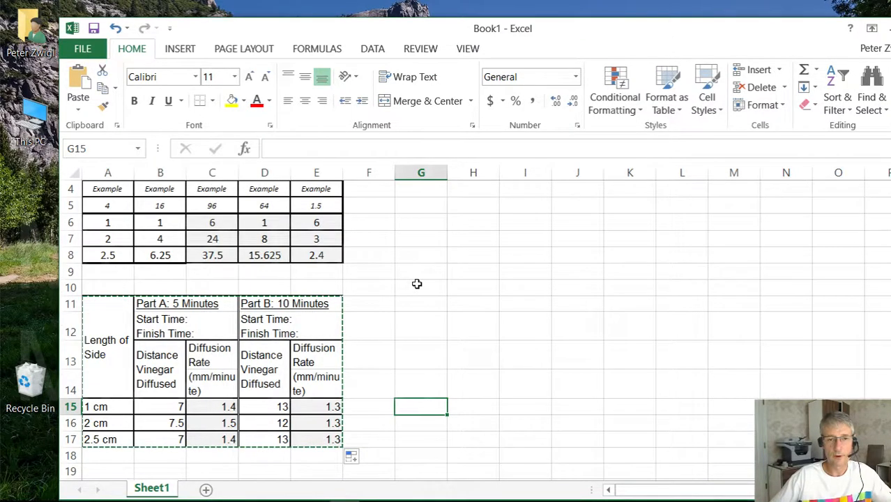
mouse_move(255, 491)
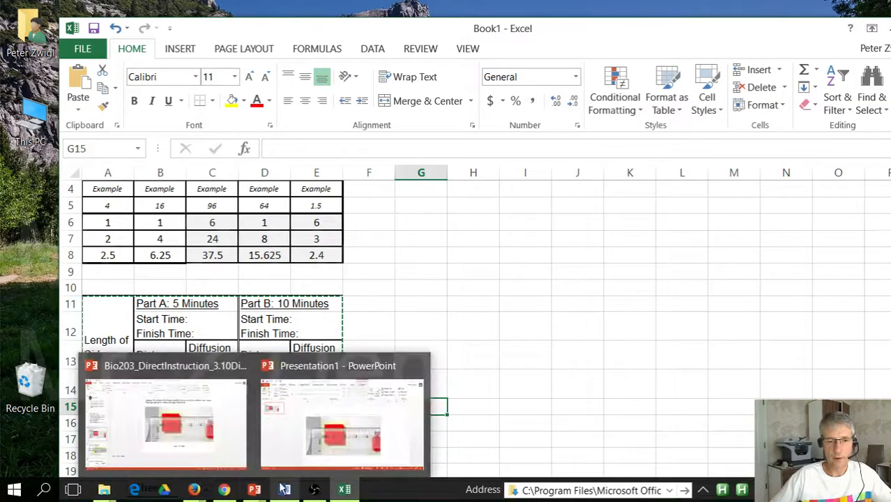
left_click(284, 491)
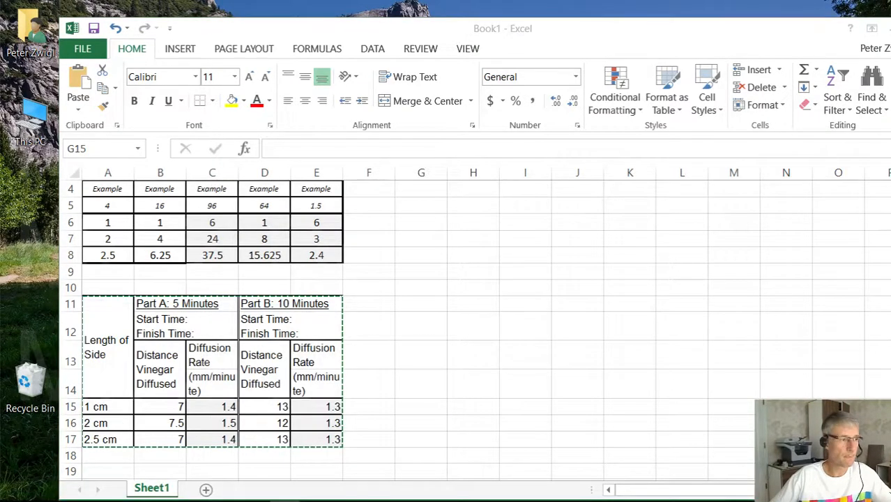
scroll(435, 320, "up", 5)
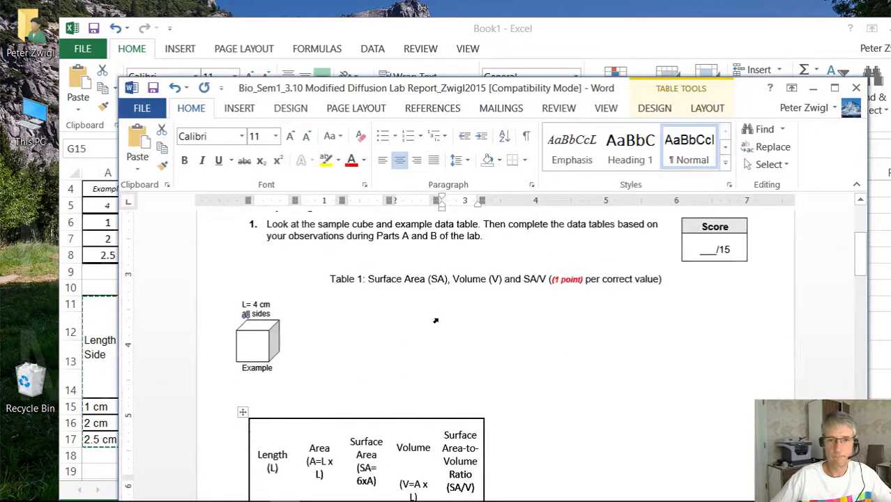
scroll(435, 320, "down", 20)
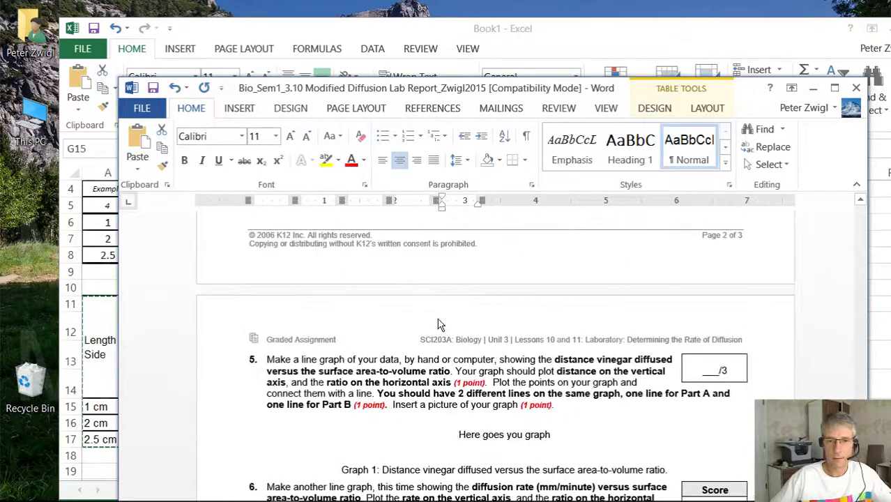
scroll(440, 325, "down", 3)
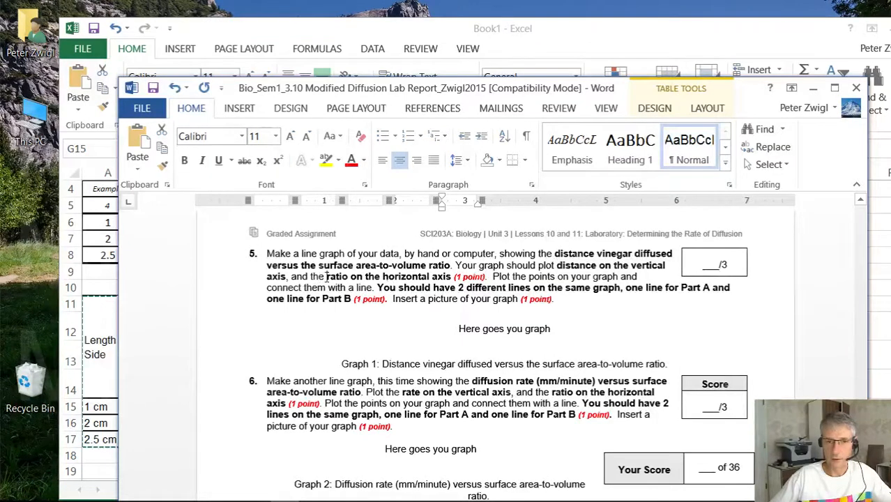
left_click_drag(325, 277, 438, 276)
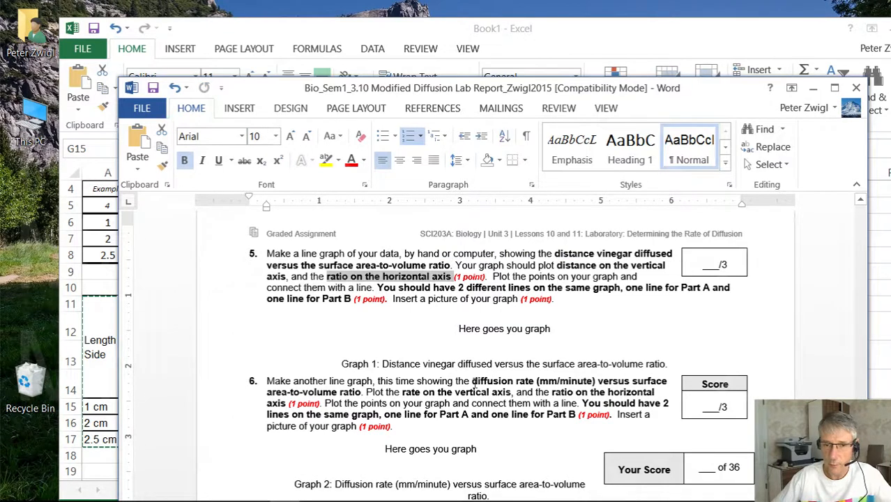
left_click_drag(472, 382, 605, 393)
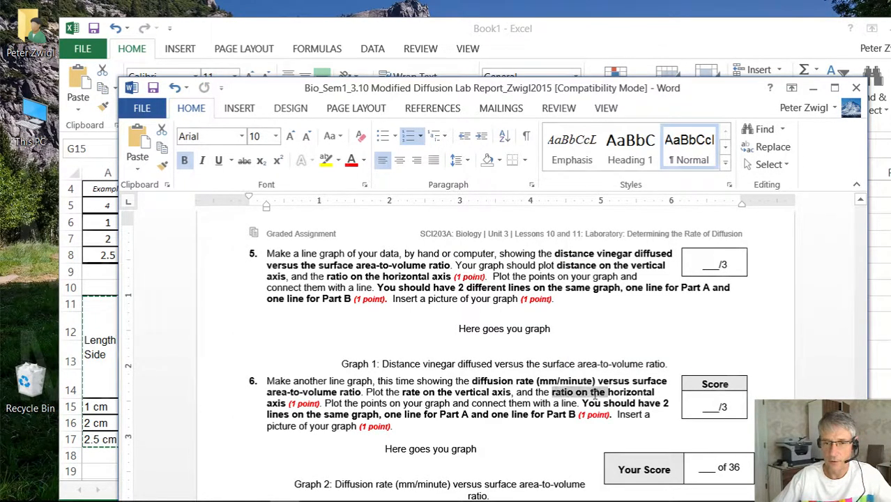
In the Excel workbook, copy the surface area-to-volume ratios in E6:E8 to I5:I7 as values with source formatting
left_click(375, 38)
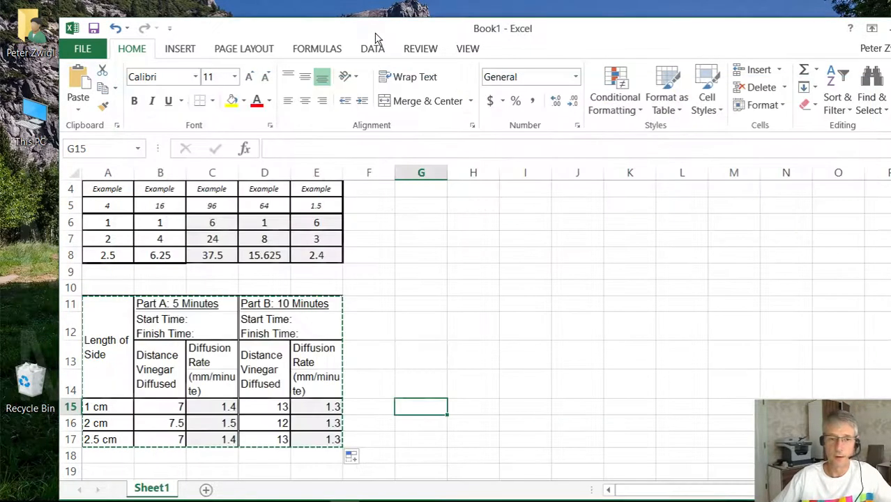
scroll(505, 300, "down", 1)
scroll(504, 300, "up", 2)
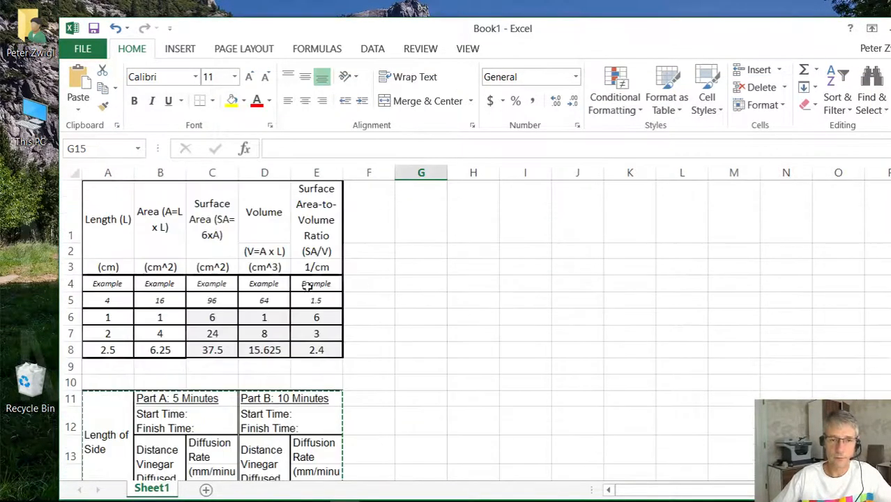
left_click_drag(314, 317, 316, 349)
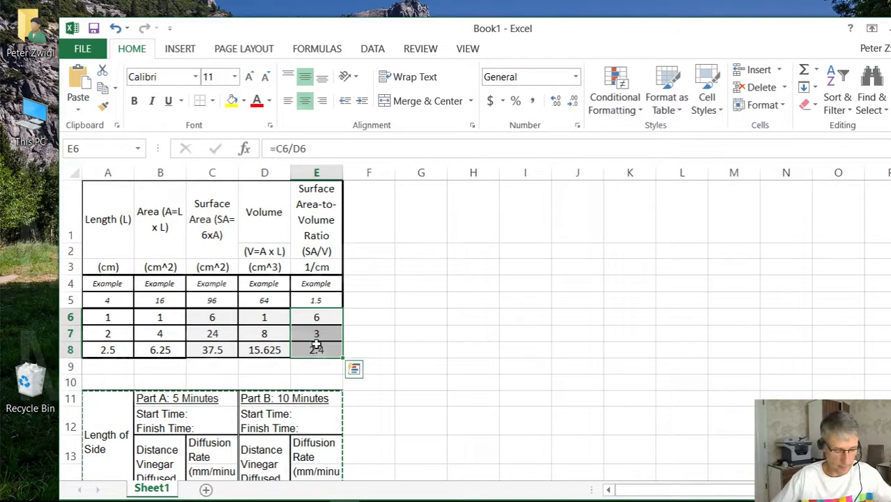
key("ctrl+c")
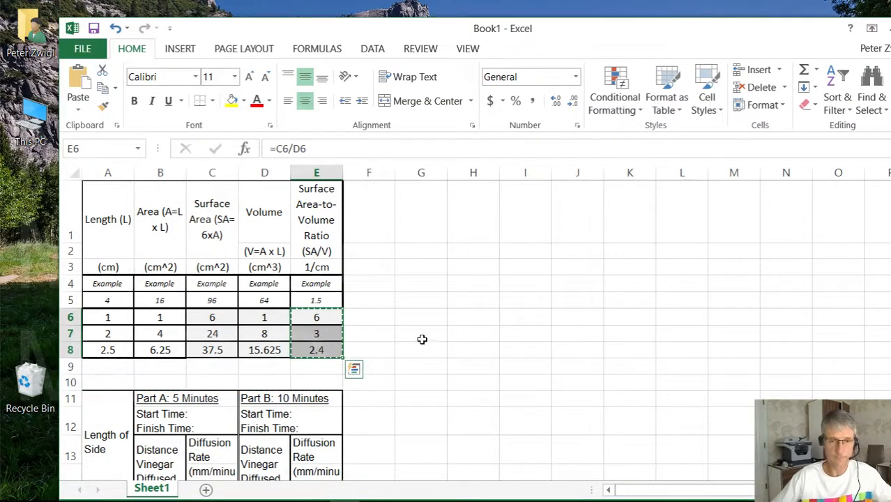
left_click(523, 303)
key("ctrl+v")
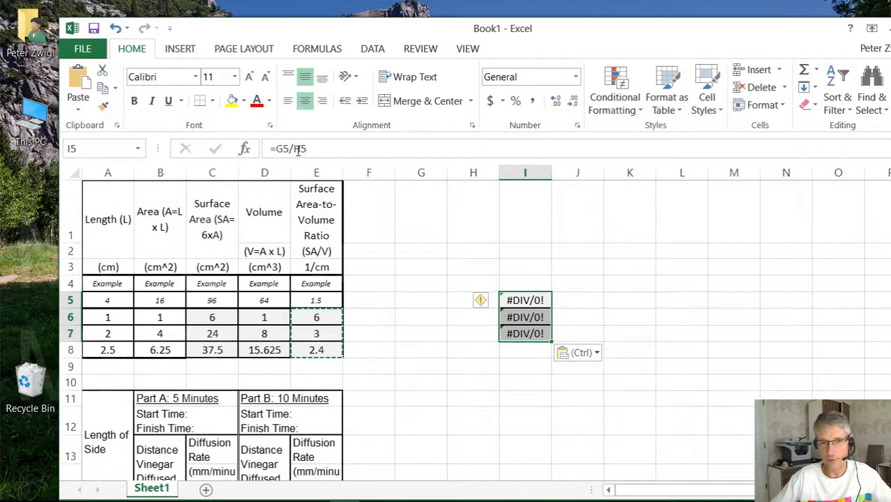
left_click(80, 112)
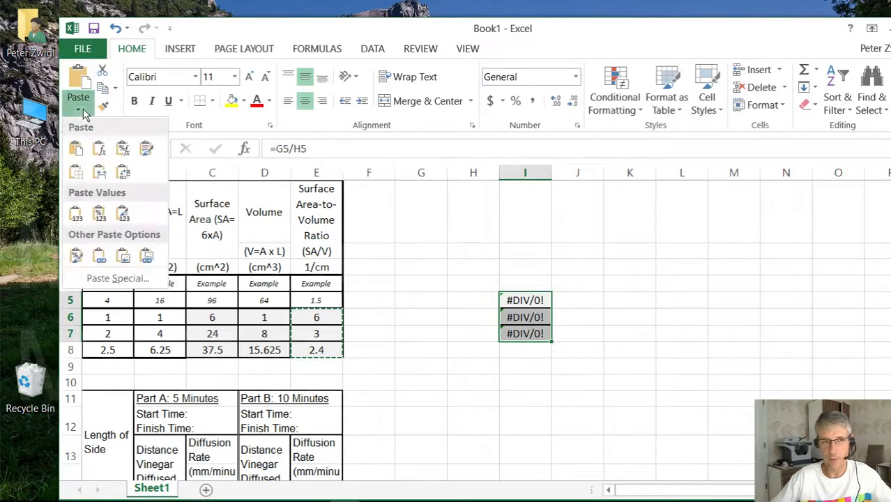
left_click(118, 217)
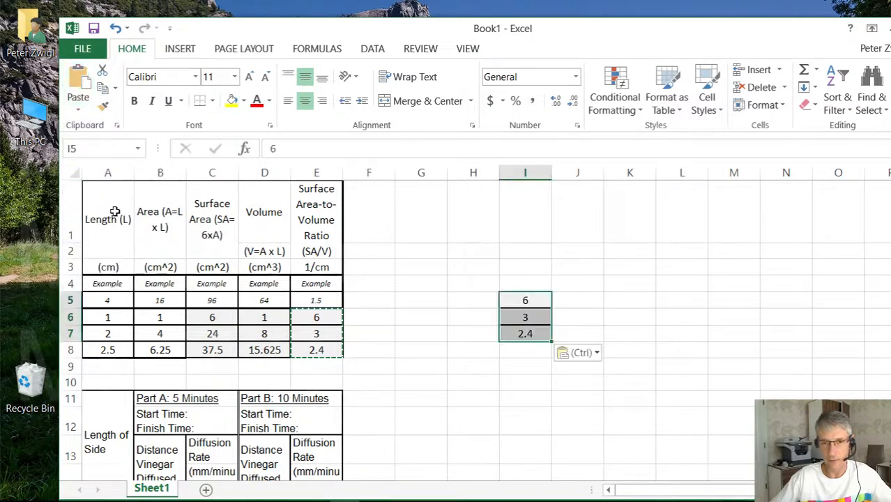
Enter the heading SA/V in cell I4 above the copied ratios
left_click(520, 282)
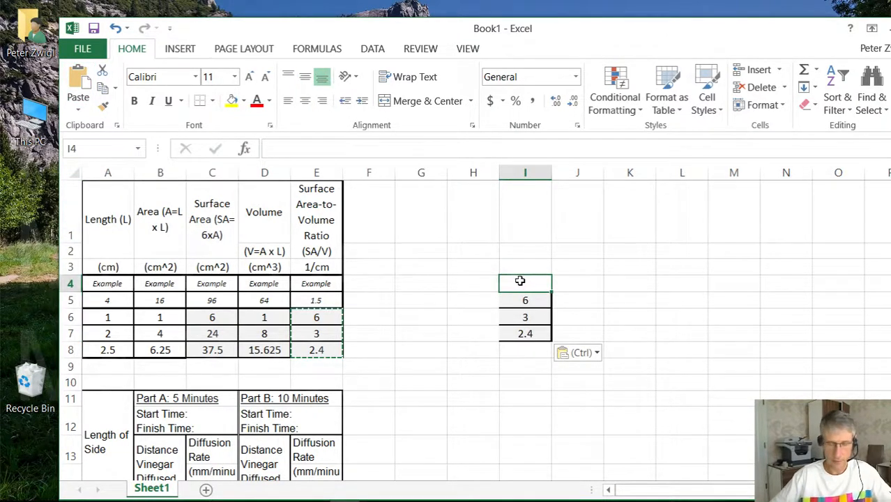
type("SA/V")
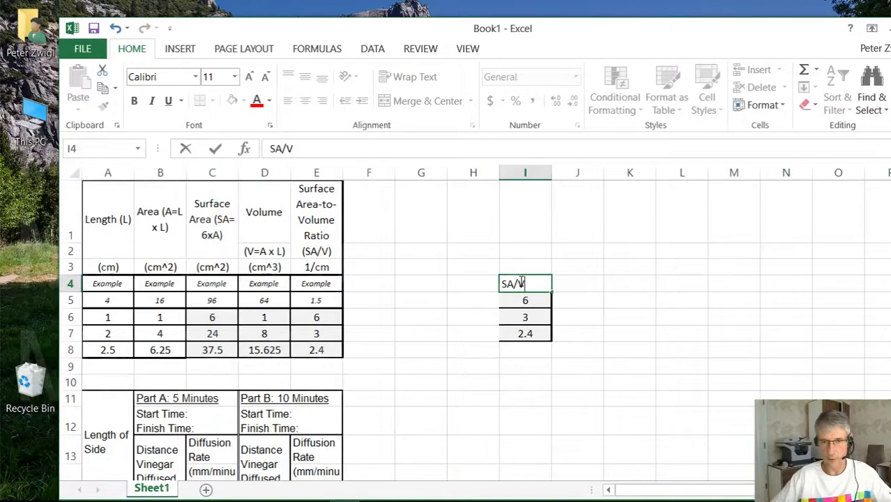
key("Tab")
Copy the Part A vinegar distances from B15:B17 to J5:J7, beside the SA/V values
scroll(537, 293, "down", 3)
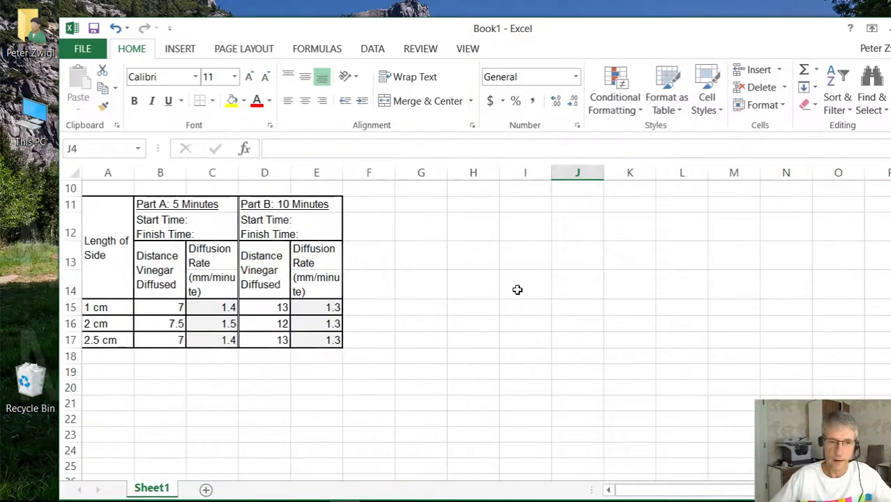
left_click(157, 305)
left_click_drag(157, 306, 162, 337)
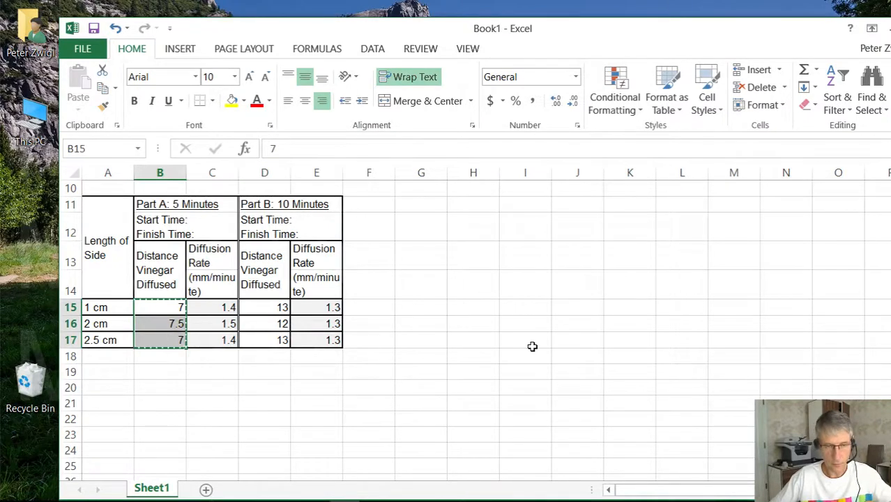
scroll(534, 346, "up", 3)
left_click(583, 301)
key("ctrl+v")
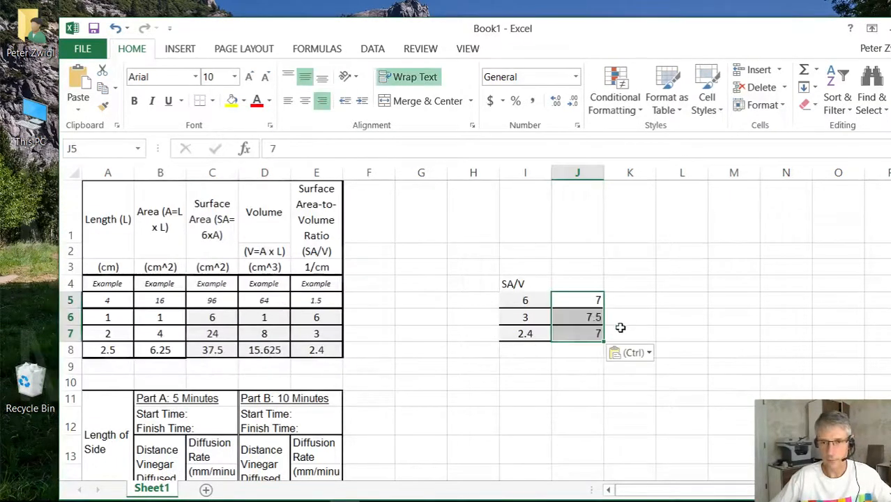
Copy the Part B vinegar distances from D15:D17 to K5:K7
scroll(357, 390, "down", 2)
left_click_drag(272, 355, 272, 390)
key("ctrl+c")
scroll(459, 401, "up", 2)
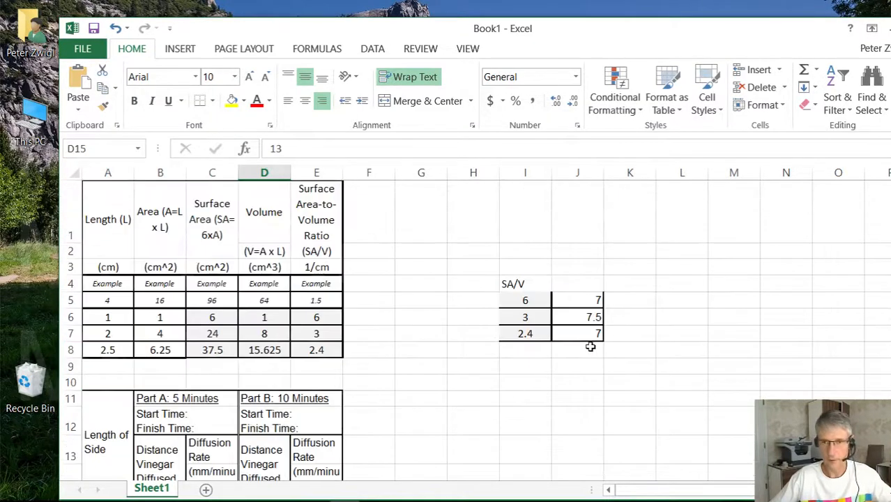
left_click(623, 298)
key("ctrl+v")
Enter the headings Distance A in J4 and Distance B in K4 above the copied distance columns
left_click(581, 283)
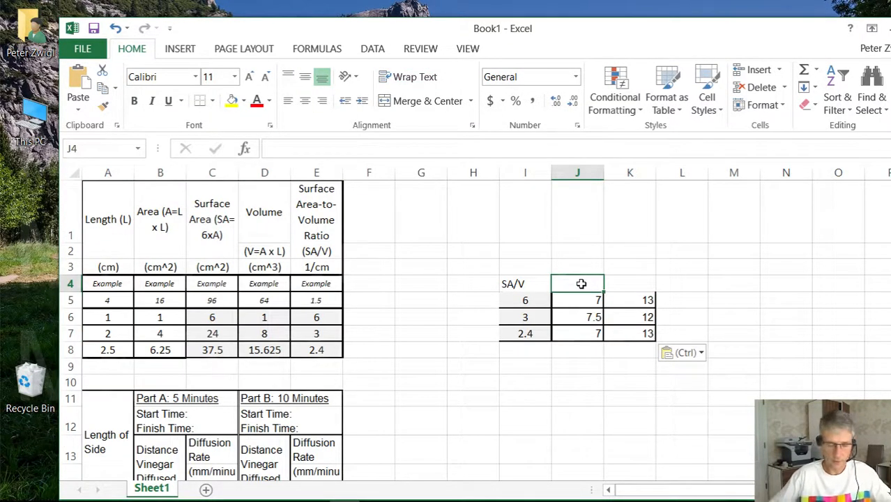
type("Dista")
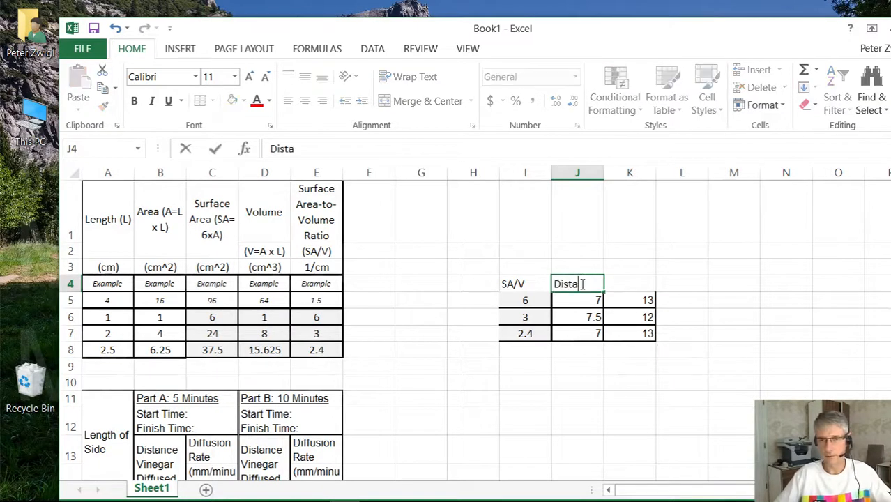
type("nce")
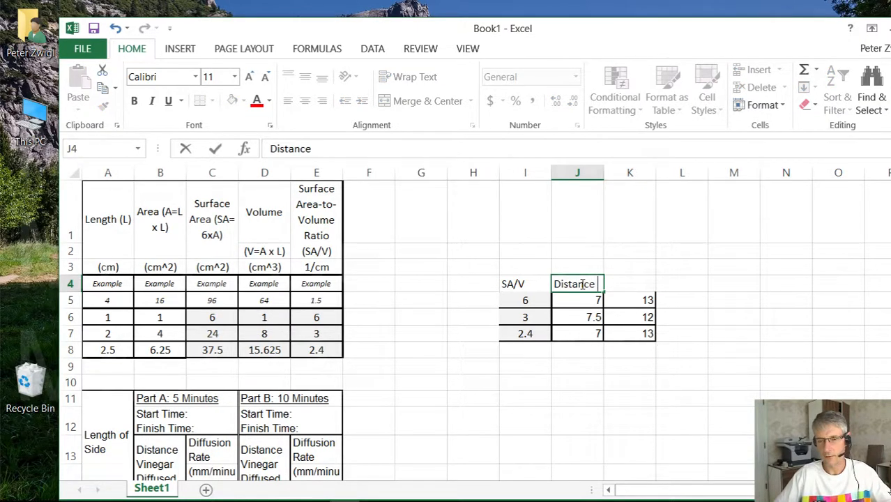
type(" A")
key("BackSpace")
key("BackSpace")
key("BackSpace")
key("BackSpace")
key("BackSpace")
type("n")
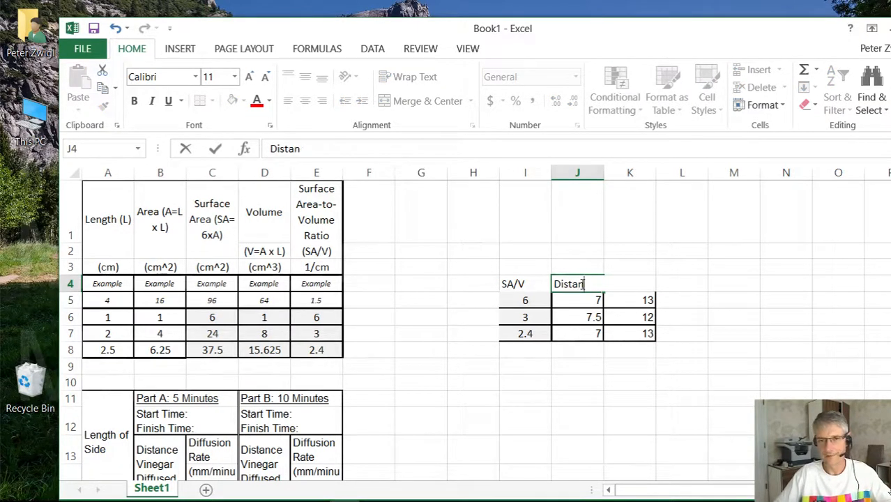
type("ce A")
key("Tab")
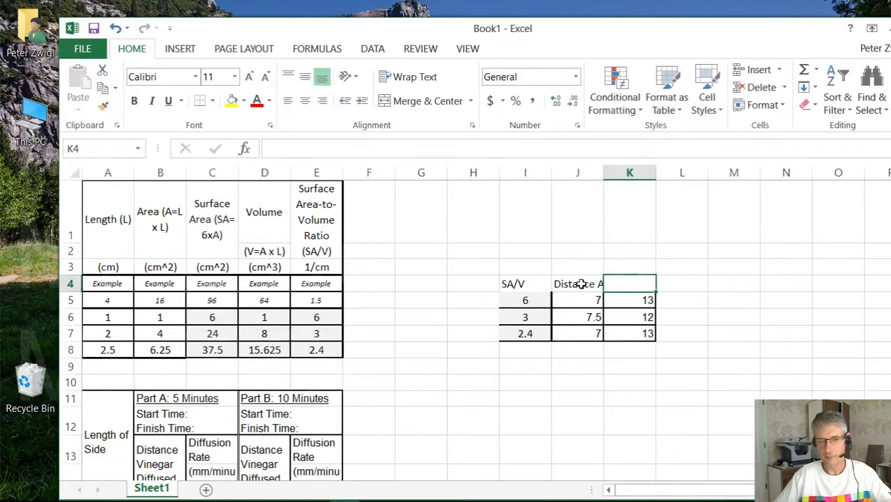
type("Distane")
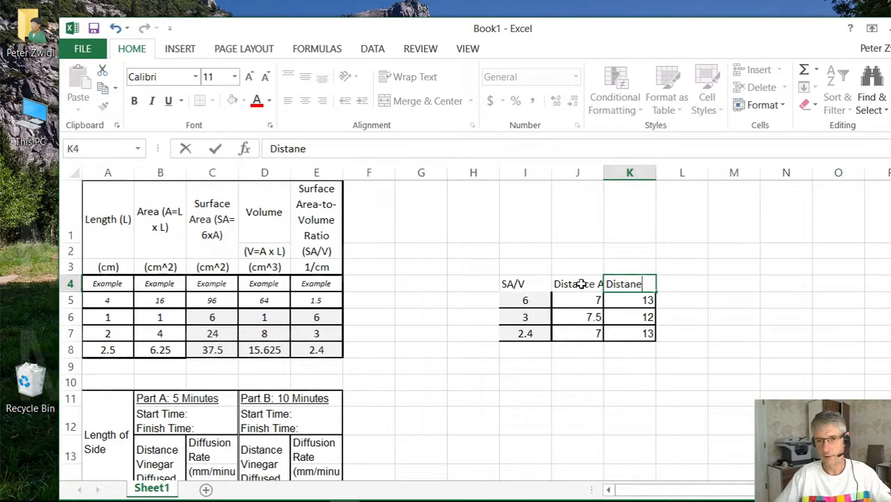
key("BackSpace")
type("ce B")
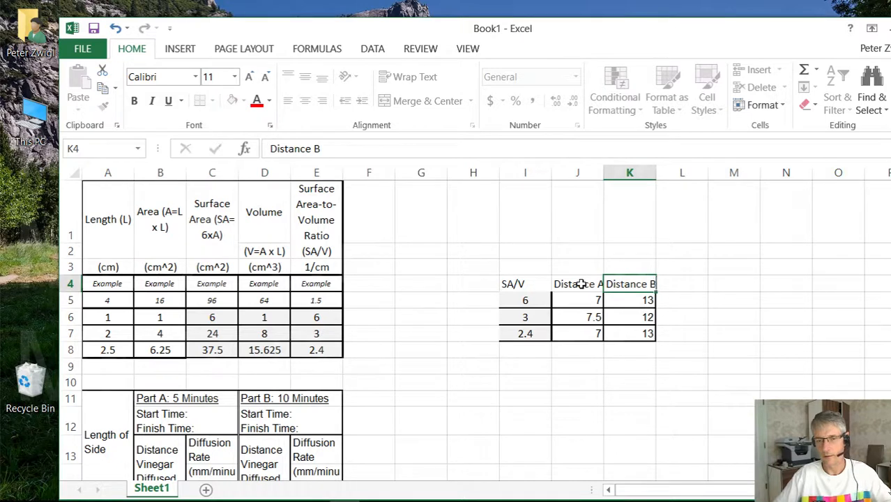
key("Return")
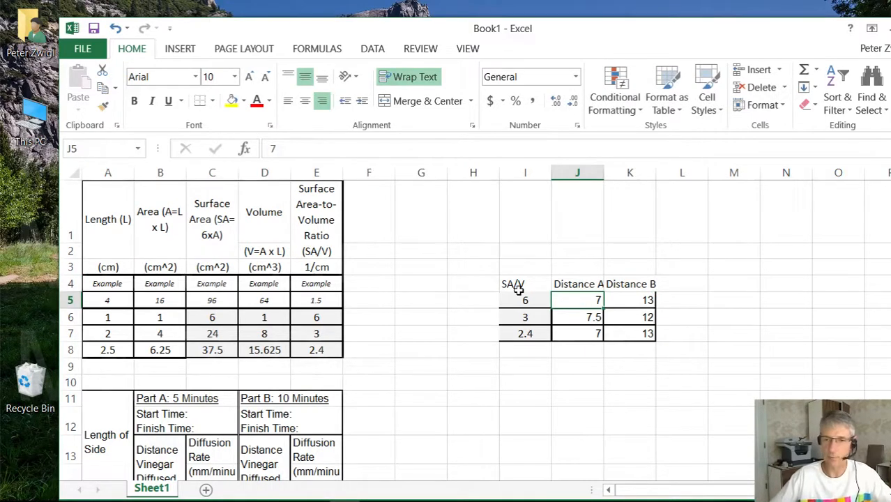
Insert a Scatter with Straight Lines and Markers chart from I4:K7, plotting Distance A and Distance B against SA/V, and place it beside the tables
left_click_drag(517, 284, 617, 328)
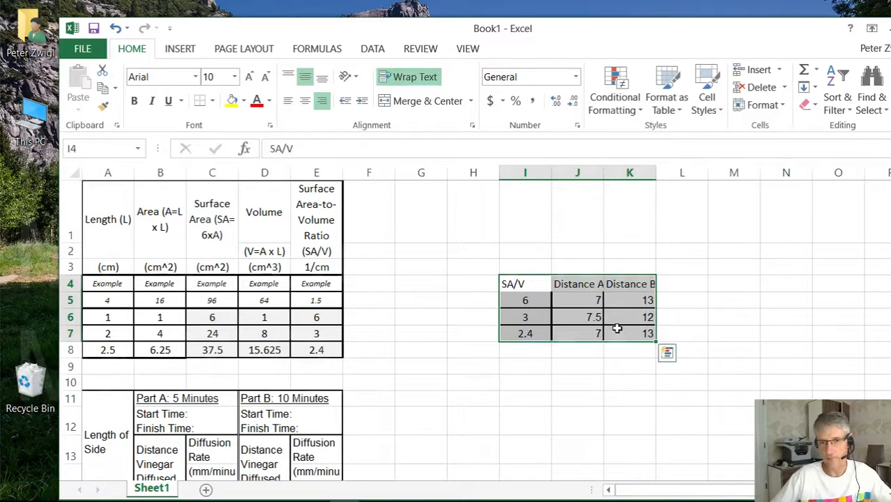
left_click(526, 284)
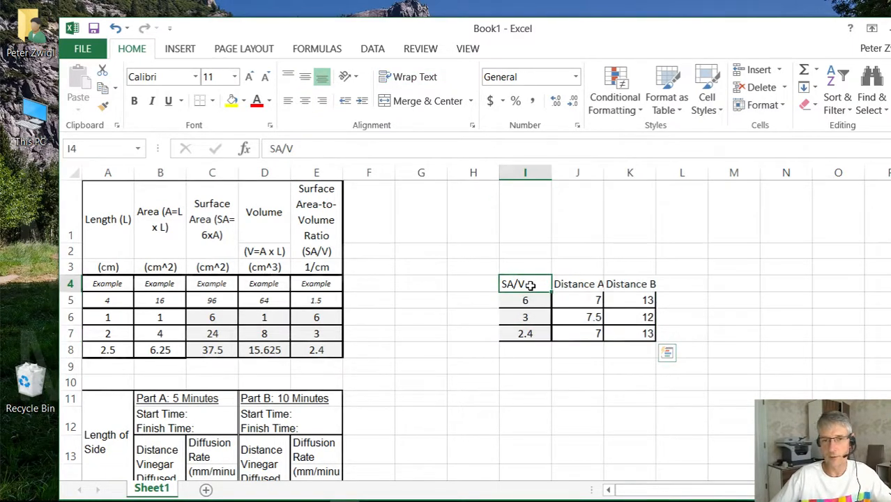
left_click_drag(530, 285, 617, 330)
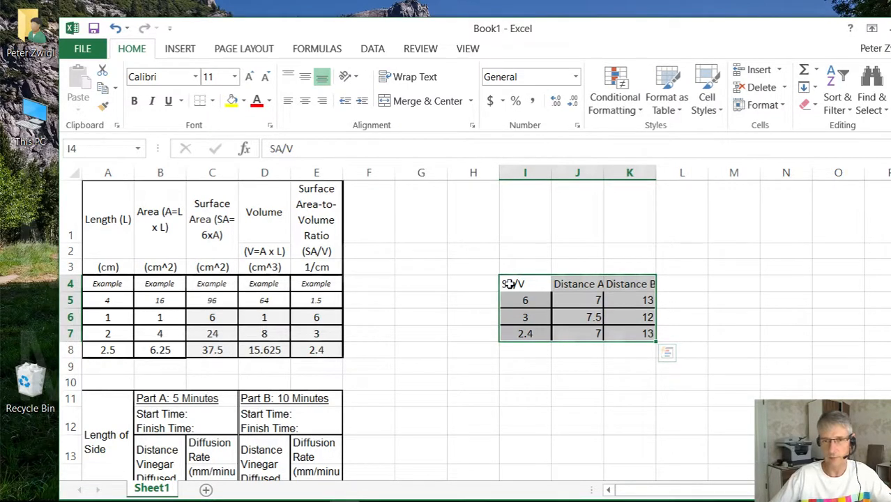
left_click(193, 53)
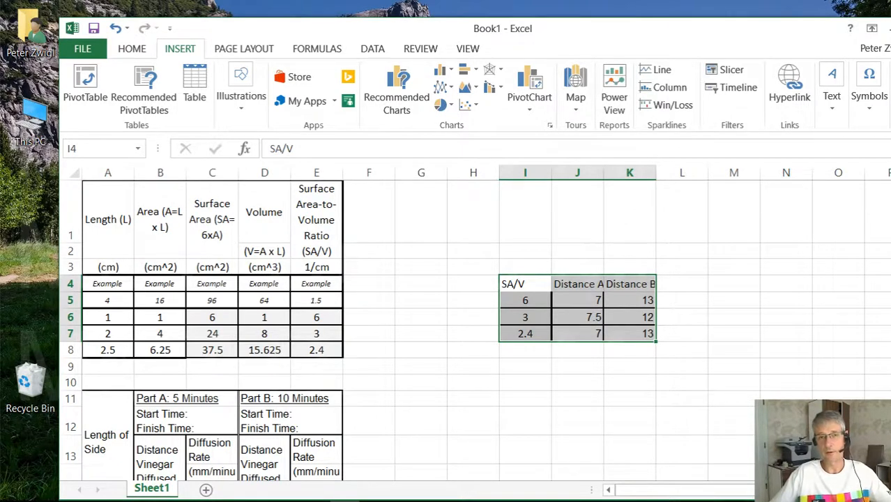
left_click(477, 105)
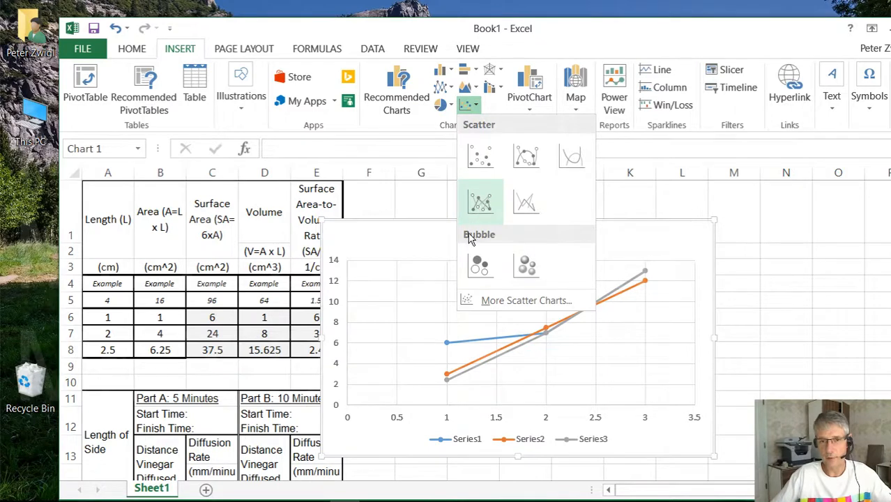
left_click(485, 300)
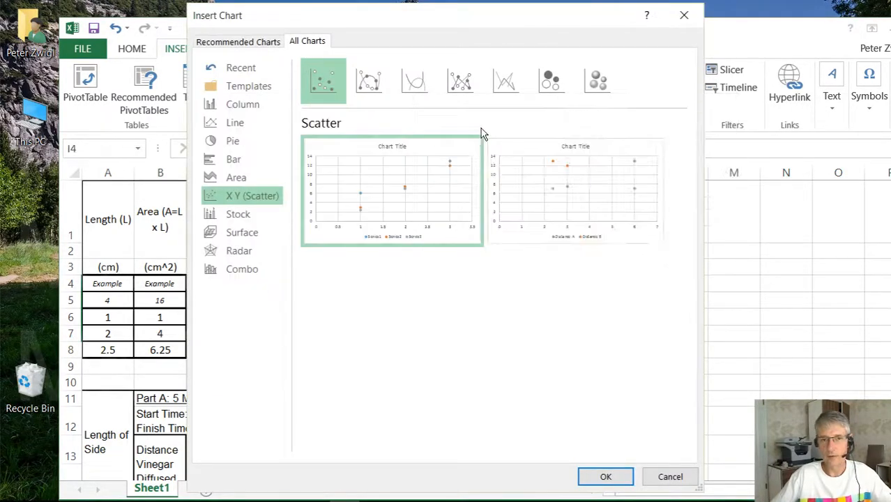
left_click(478, 90)
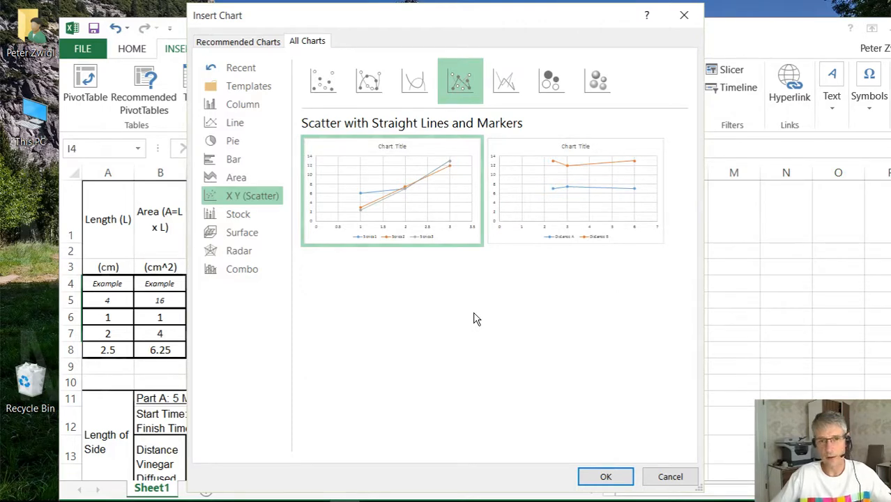
mouse_move(533, 234)
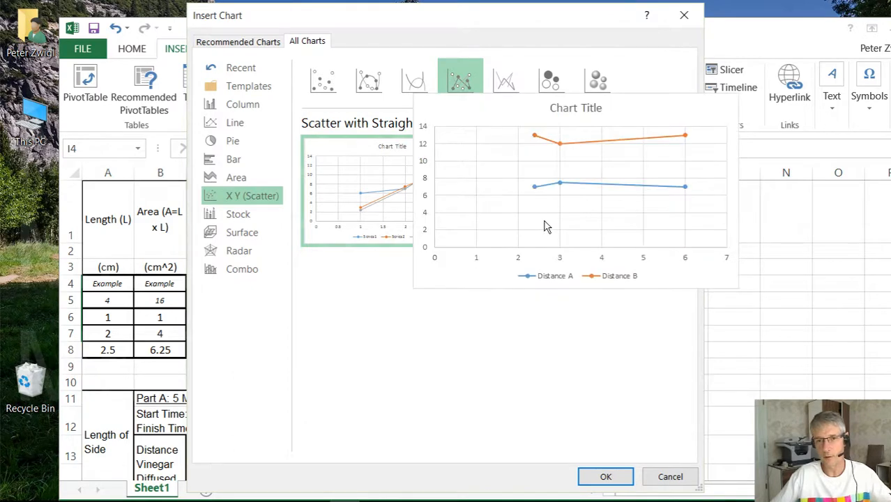
left_click(544, 221)
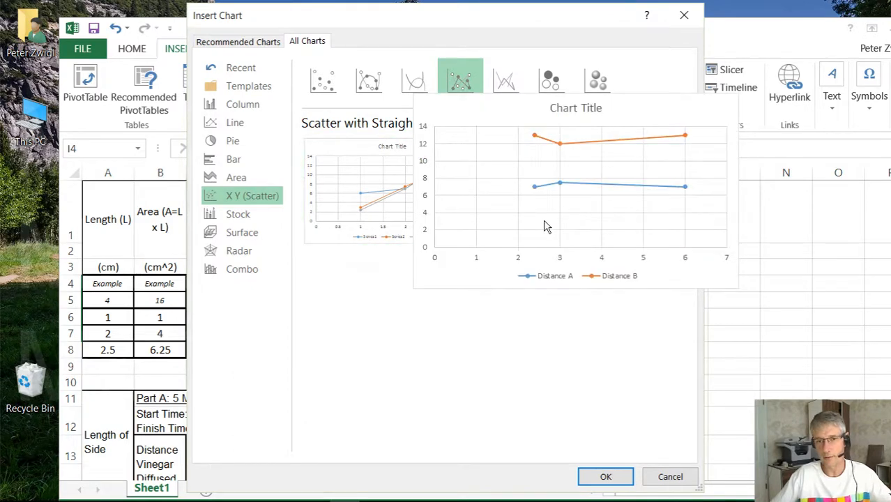
left_click(605, 476)
left_click_drag(592, 233, 756, 197)
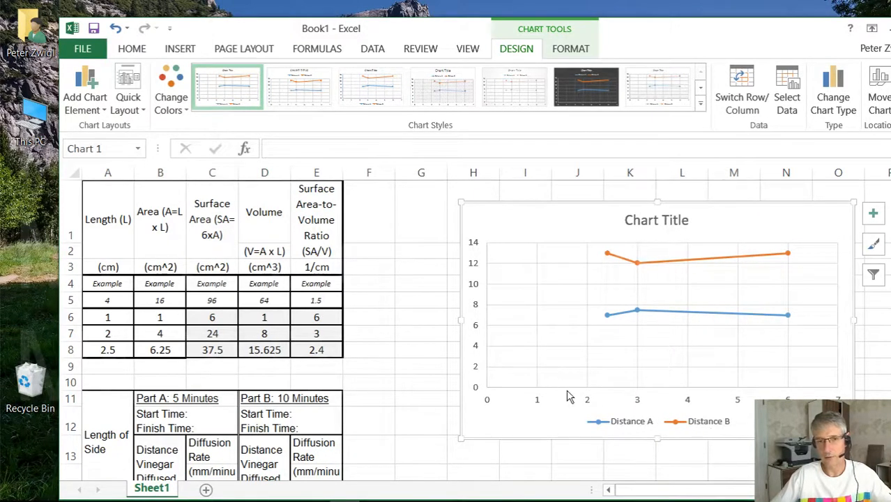
Add a primary horizontal axis title reading SA/V to the chart
left_click(97, 112)
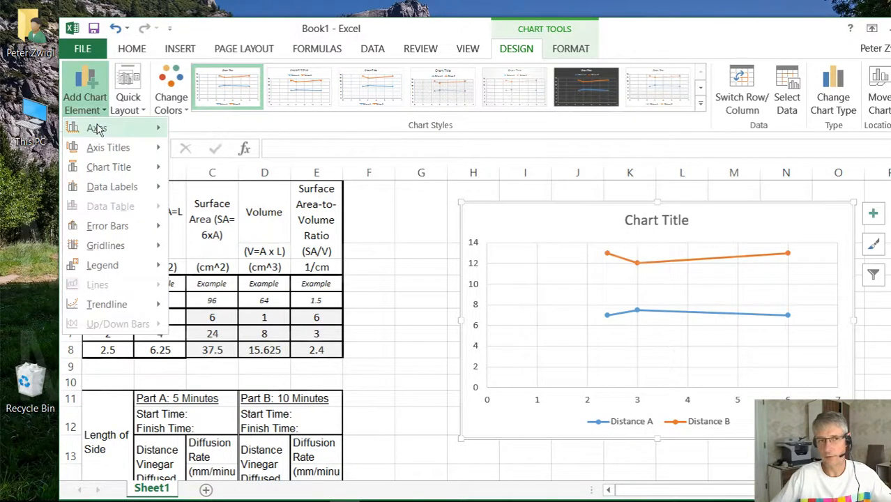
mouse_move(105, 147)
left_click(271, 164)
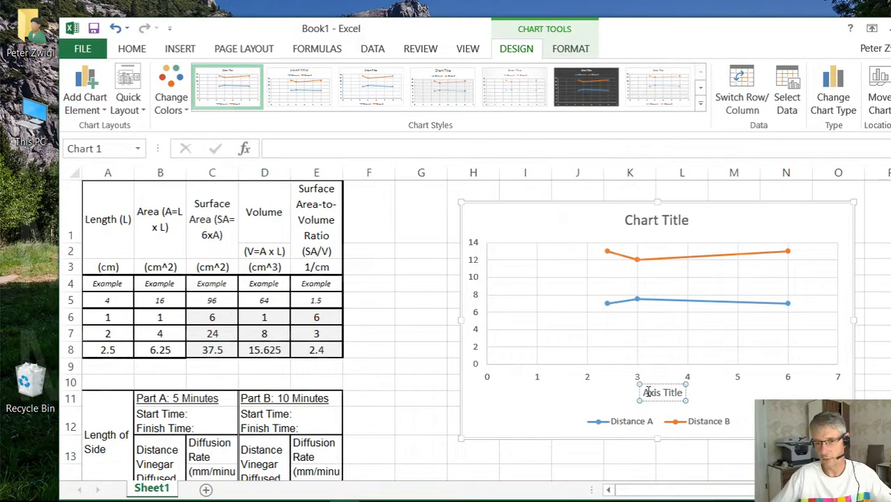
left_click_drag(642, 393, 682, 394)
type("SA/V")
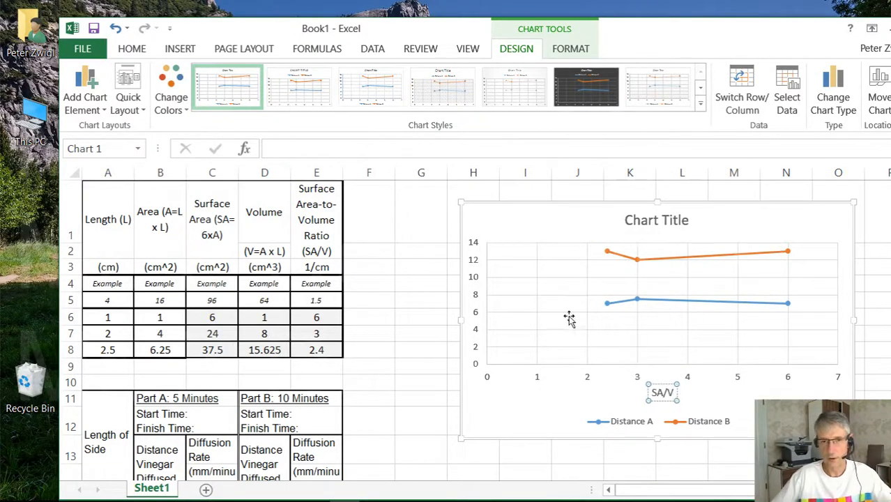
left_click(484, 288)
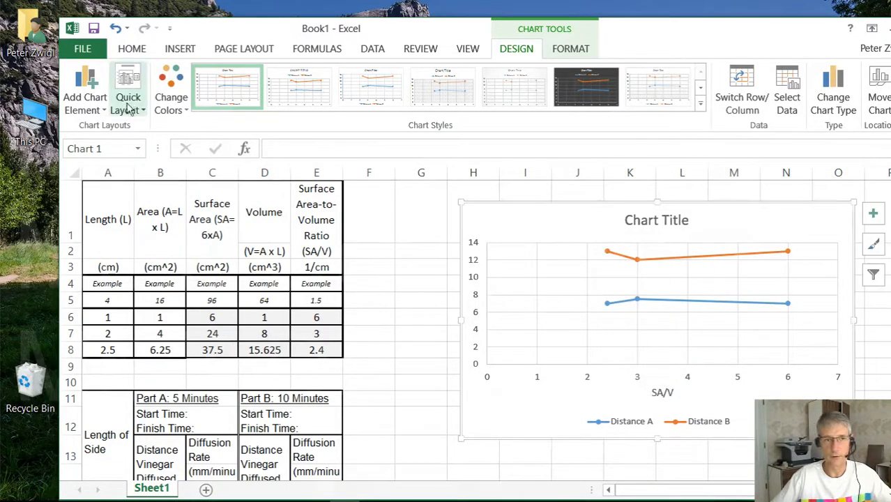
Add a primary vertical axis title reading Distance to the chart
left_click(84, 98)
mouse_move(115, 152)
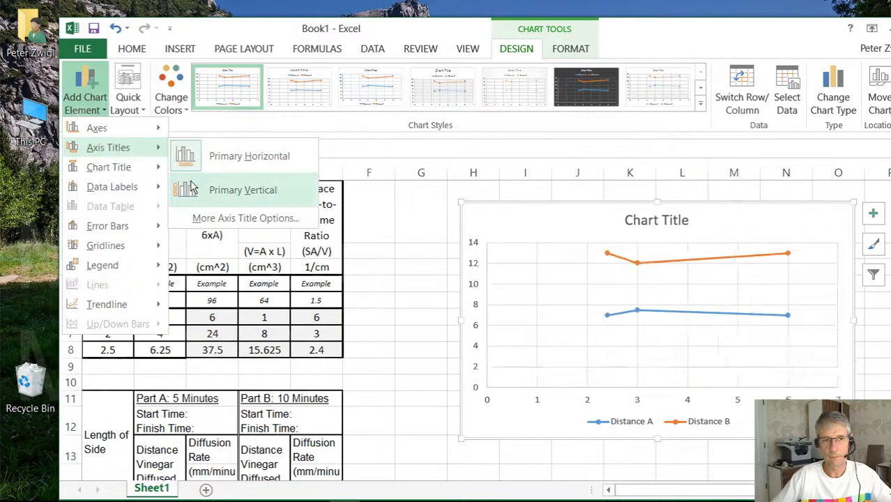
left_click(230, 190)
left_click(481, 289)
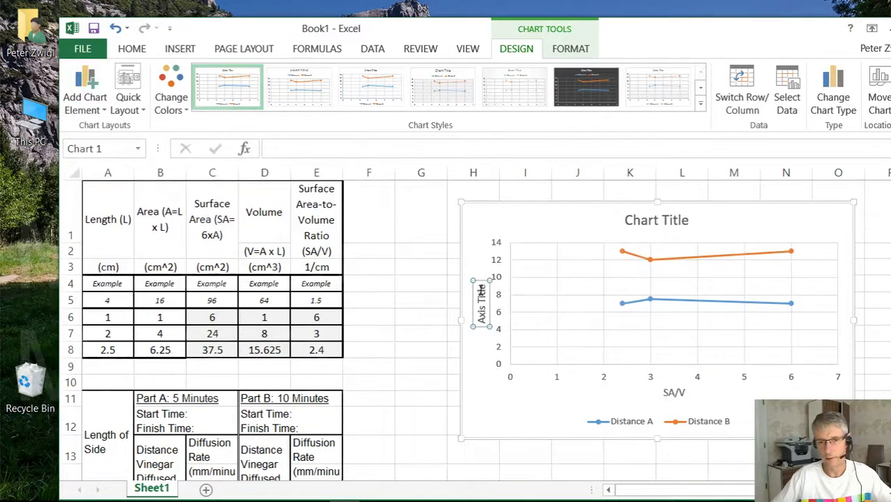
key("BackSpace")
key("BackSpace")
key("BackSpace")
key("BackSpace")
key("BackSpace")
key("BackSpace")
key("BackSpace")
key("BackSpace")
key("BackSpace")
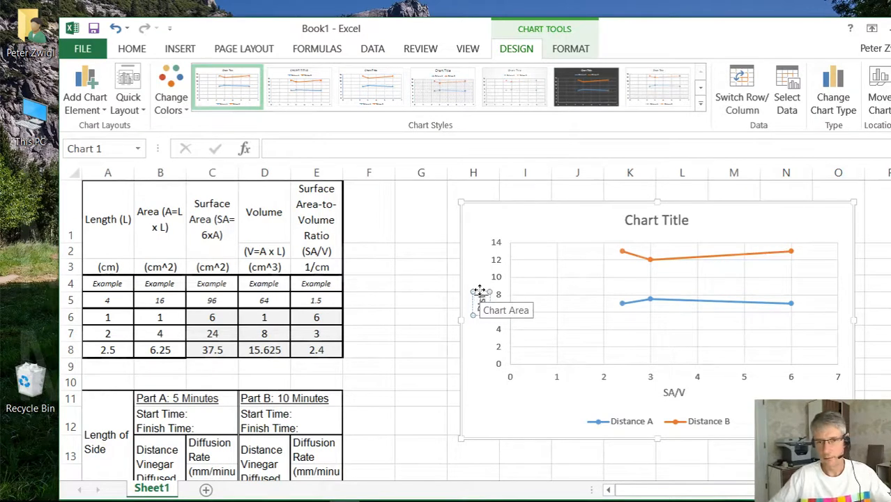
type("Distance")
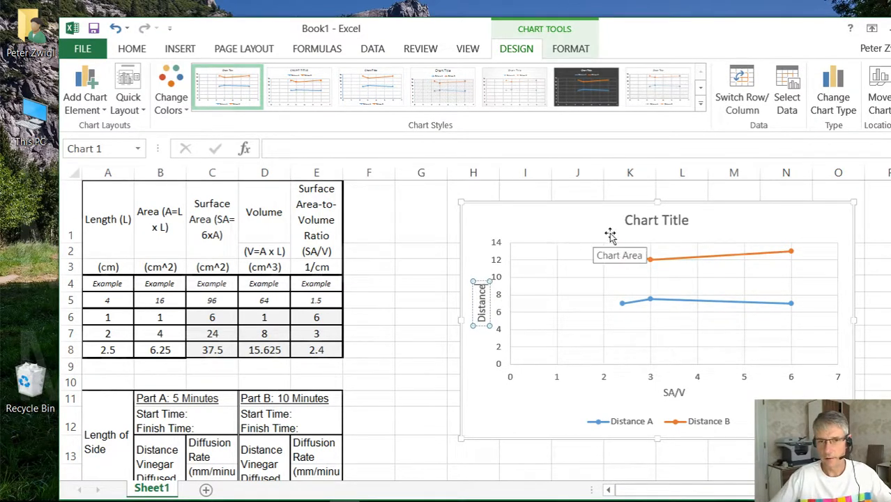
Copy the whole distance versus SA/V chart, leaving its title text as is
left_click(643, 223)
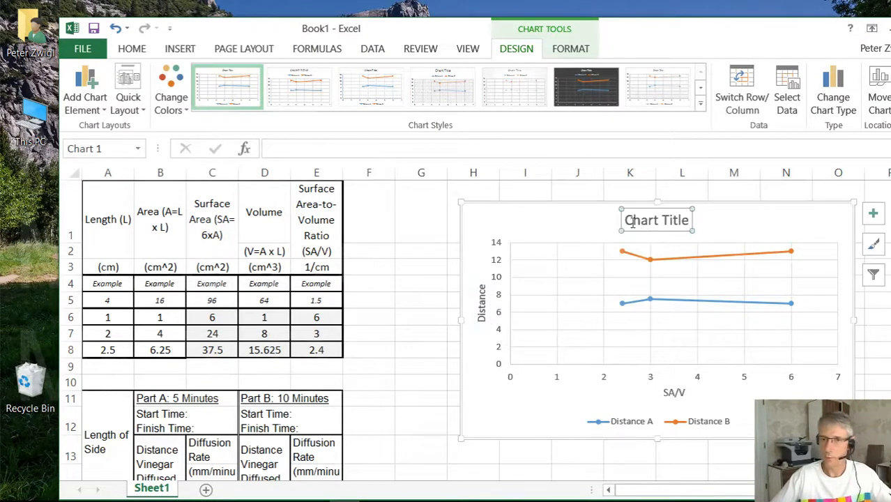
left_click_drag(629, 220, 689, 221)
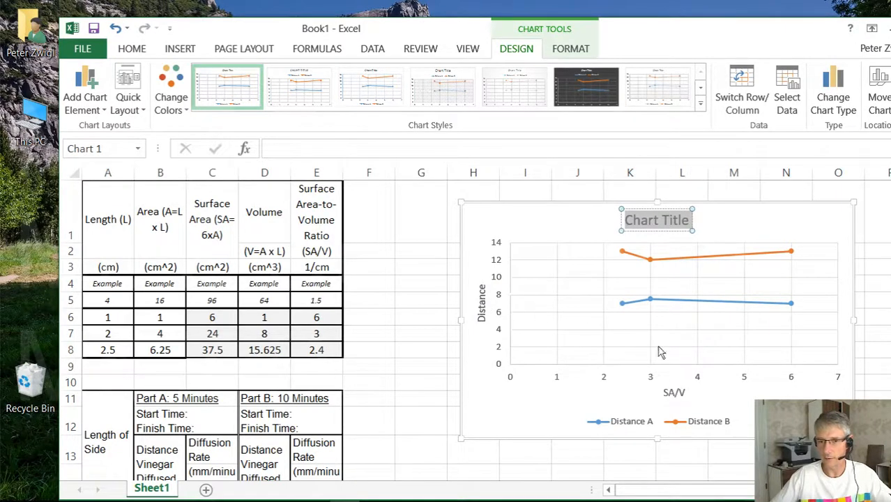
left_click(794, 232)
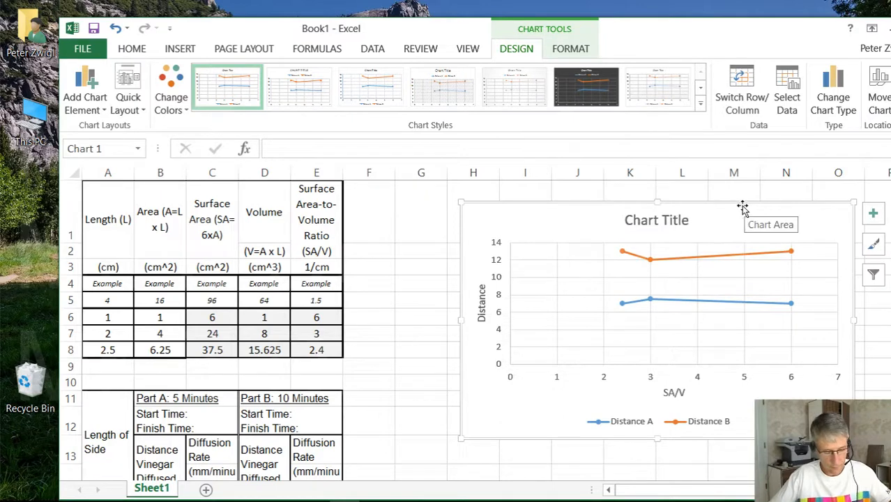
left_click(422, 255)
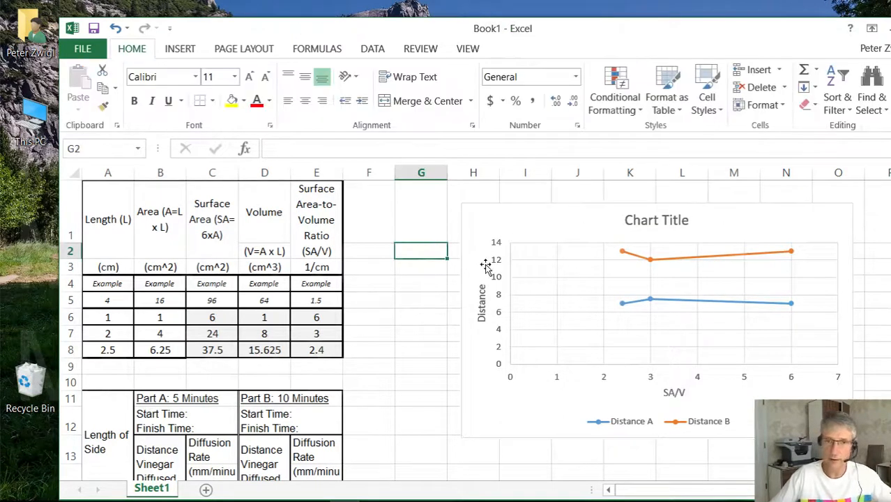
left_click(623, 304)
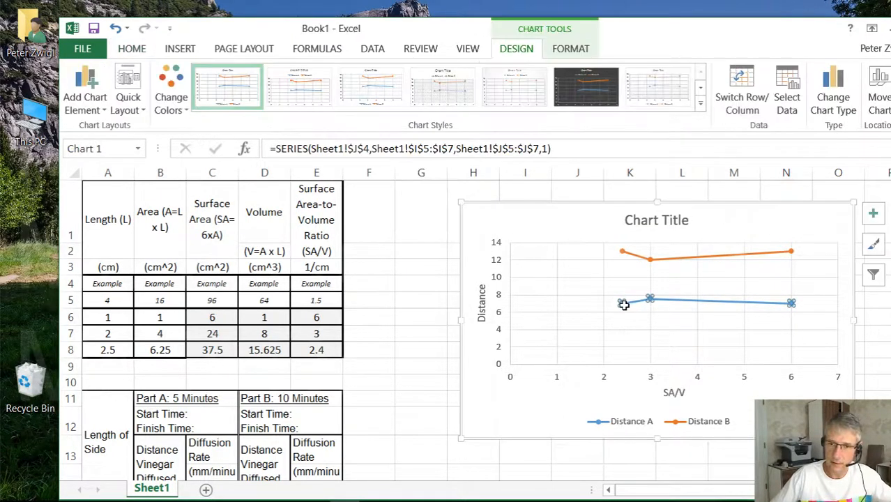
left_click(413, 283)
Switch to the lab report in Word and replace the "Here goes you graph" placeholder under question 5 with the copied chart
left_click(497, 234)
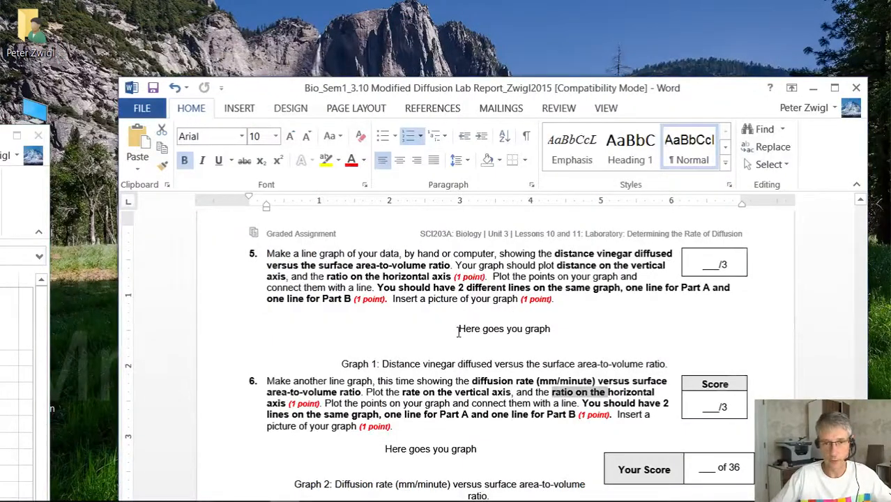
left_click_drag(458, 333, 545, 330)
left_click(546, 330)
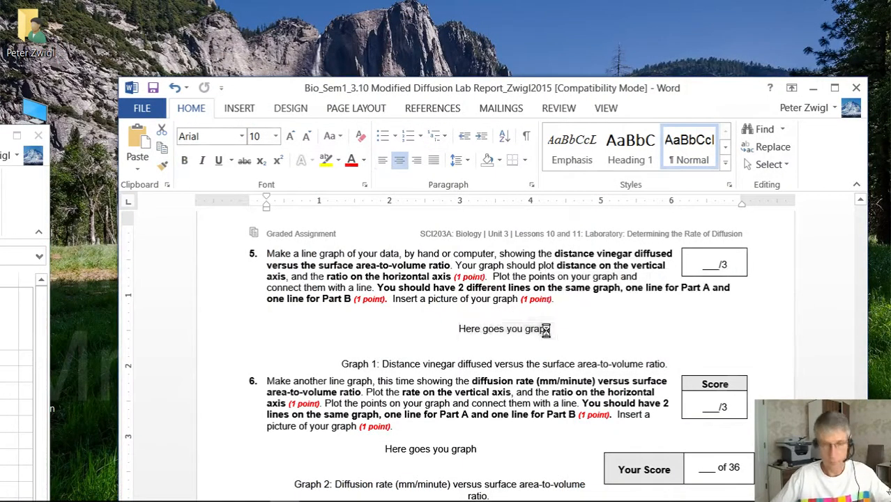
key("ctrl+v")
Check the pasted chart against question 5's requirements and read question 6 and the Graph 2 caption about the diffusion rate graph
scroll(561, 320, "down", 5)
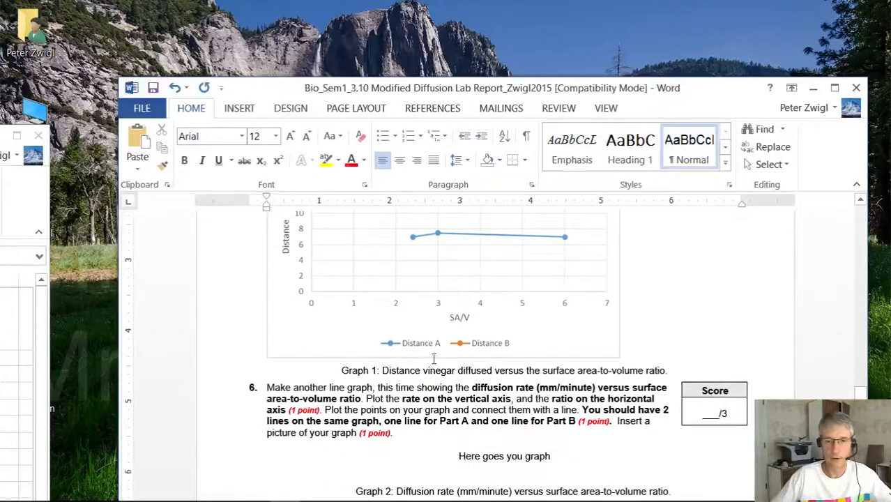
left_click_drag(363, 370, 369, 370)
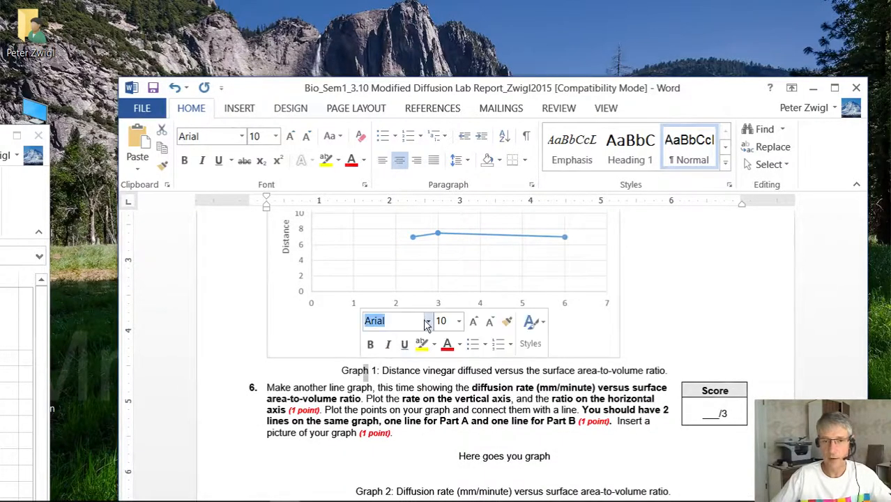
left_click(652, 282)
scroll(654, 279, "up", 3)
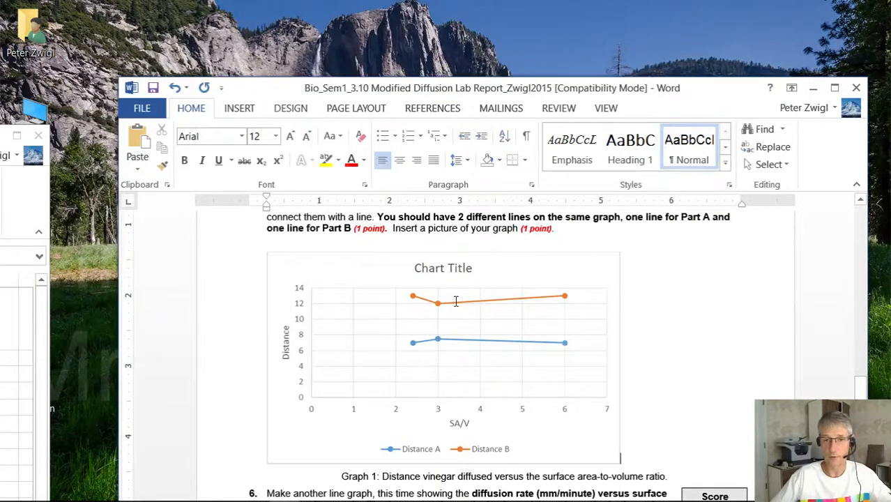
scroll(464, 309, "up", 2)
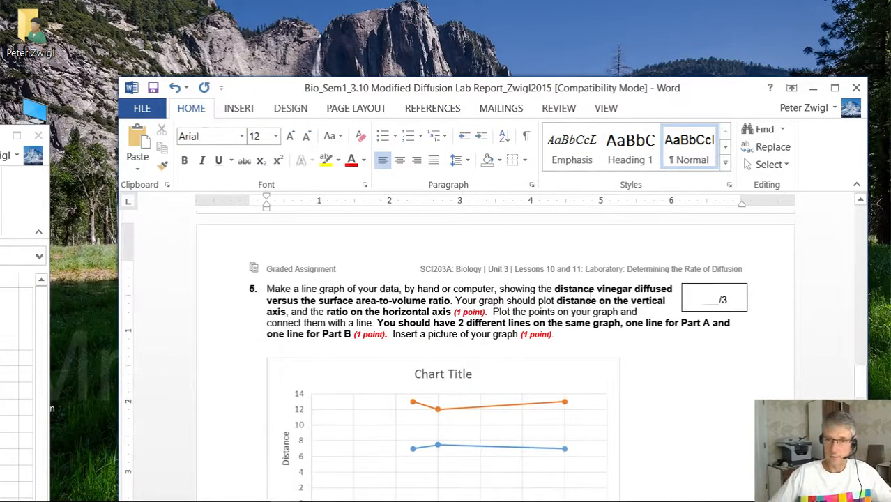
scroll(607, 292, "down", 5)
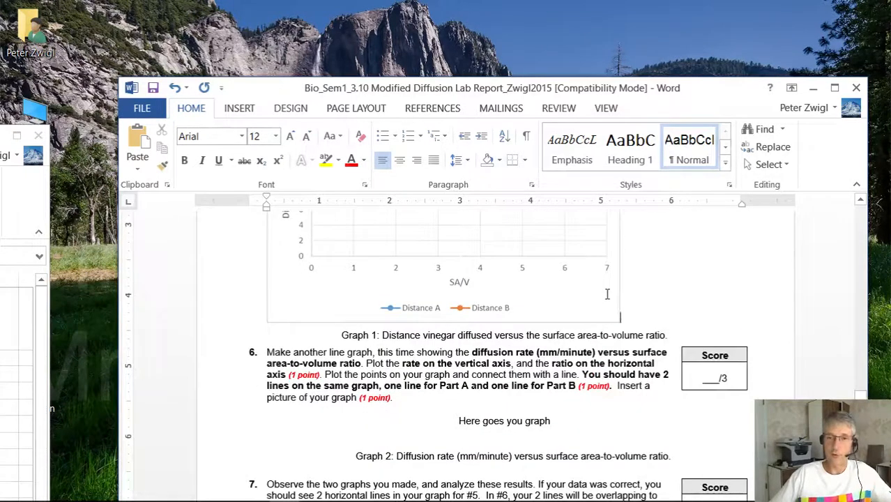
scroll(608, 294, "up", 2)
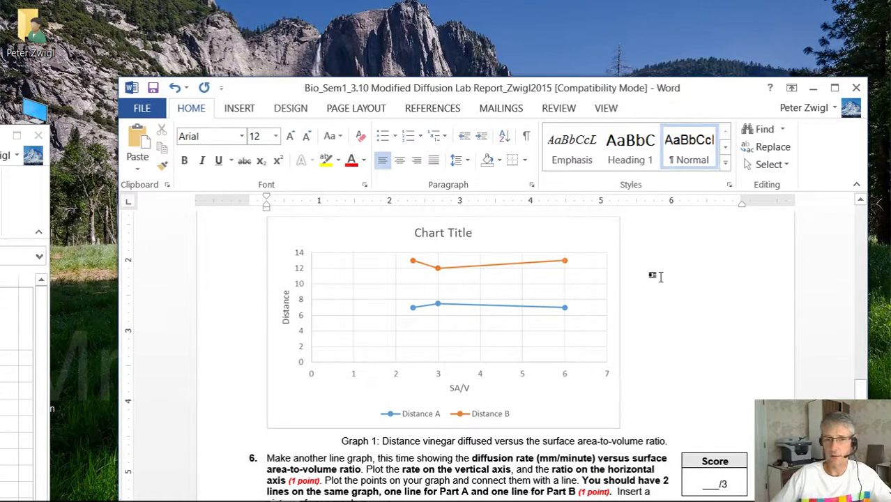
scroll(655, 276, "down", 2)
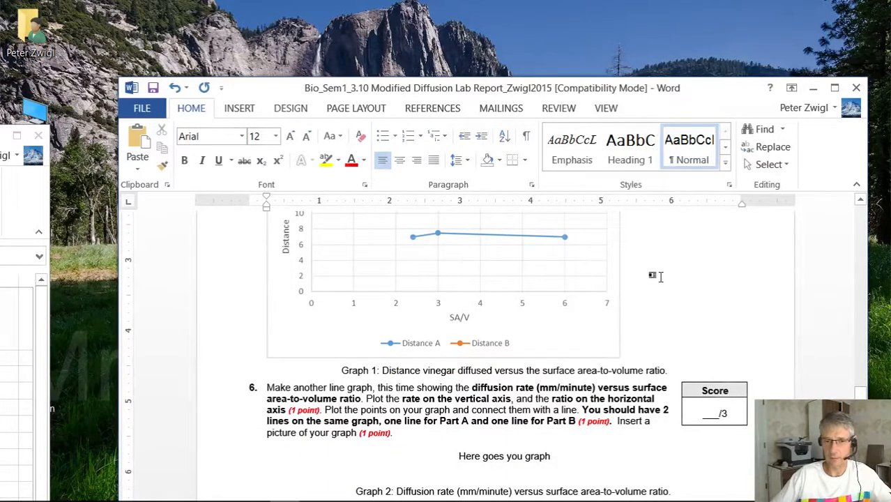
scroll(656, 276, "down", 3)
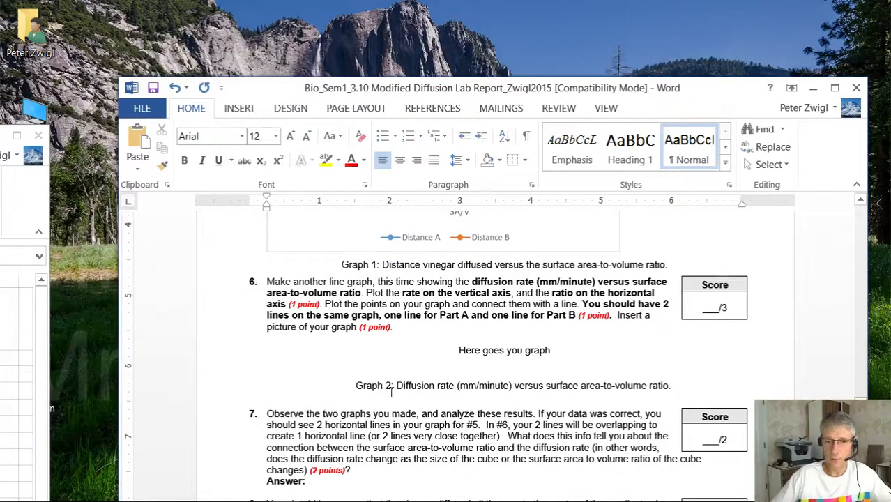
left_click_drag(395, 386, 598, 382)
Switch back to the Excel workbook and move the distance chart clear of the SA/V data in I4:K7
left_click_drag(515, 92, 0, 322)
left_click_drag(0, 136, 655, 61)
left_click_drag(539, 216, 762, 215)
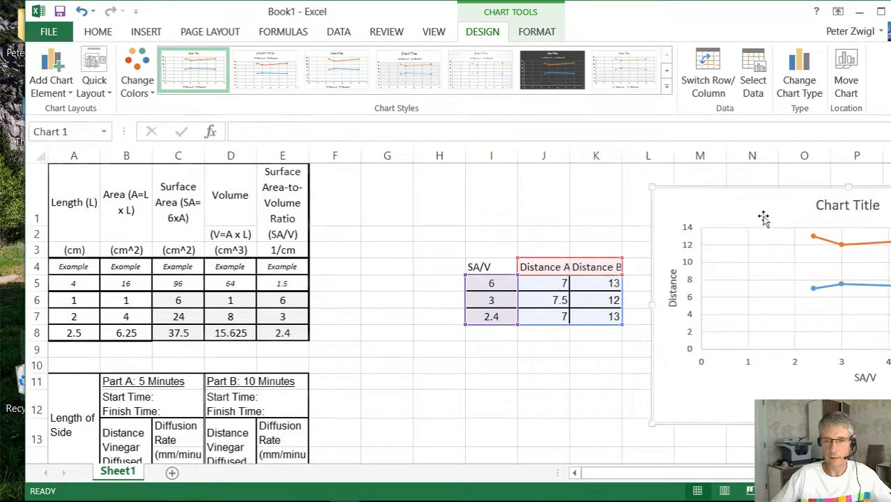
Copy the SA/V column in I4:I7 and paste it starting at I10
left_click_drag(495, 272, 493, 316)
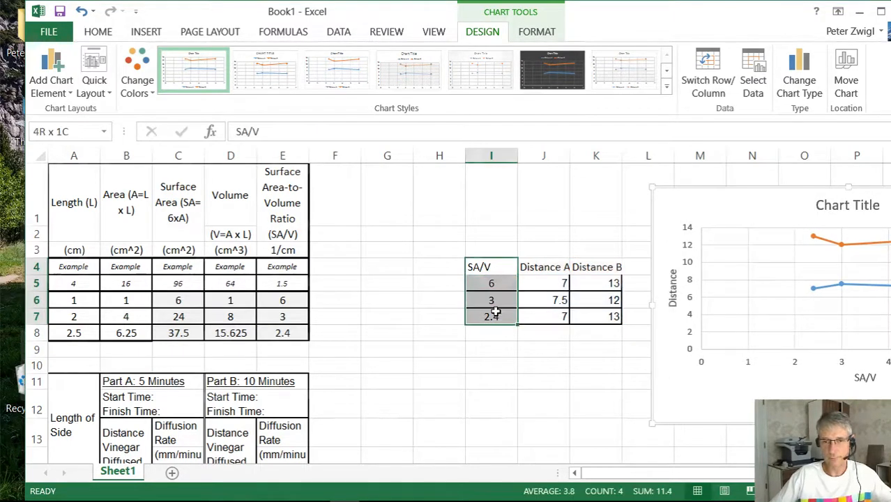
key("ctrl+c")
left_click(484, 364)
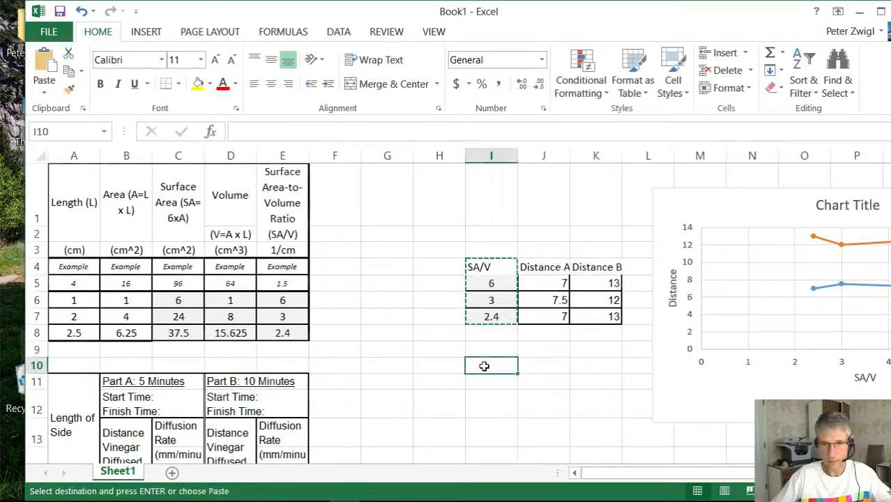
key("ctrl+v")
Copy the Part A diffusion rates in C15:C17 and paste them starting at J11
scroll(465, 386, "down", 1)
scroll(465, 385, "down", 1)
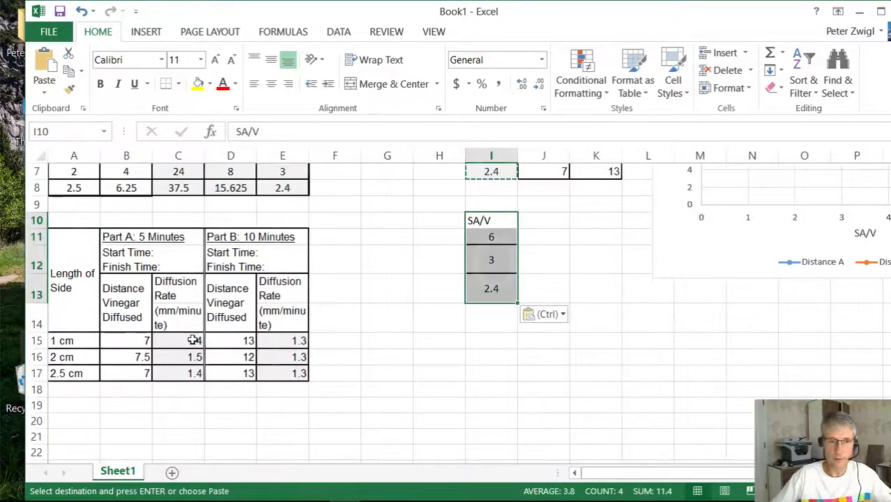
left_click_drag(193, 340, 194, 371)
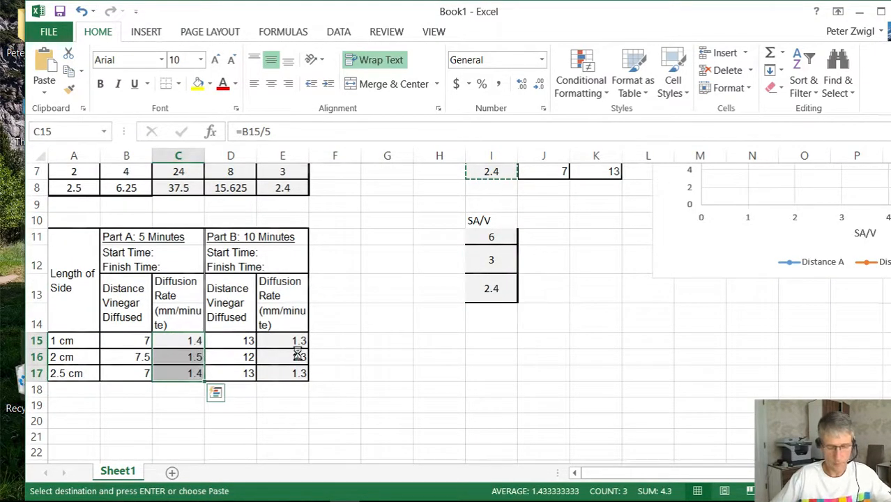
key("ctrl+c")
left_click(537, 238)
key("ctrl+v")
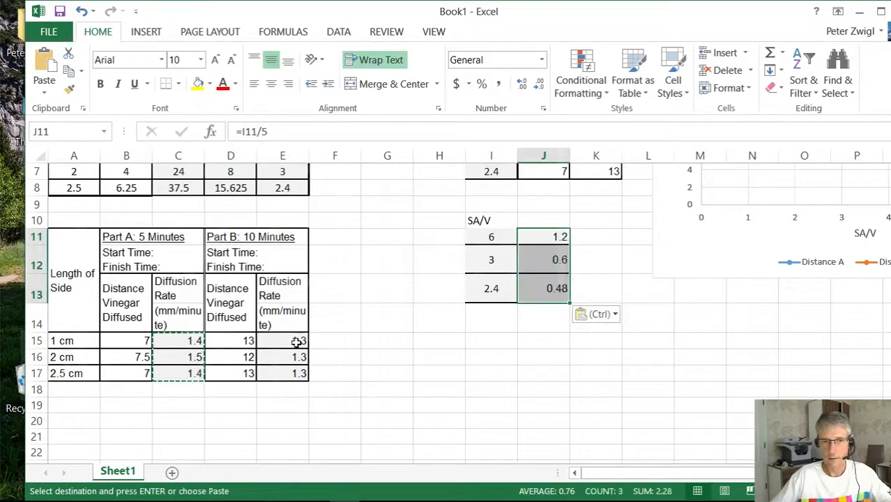
Copy the Part B diffusion rates in E15:E17 and paste them starting at K11
left_click_drag(296, 342, 297, 369)
key("ctrl+c")
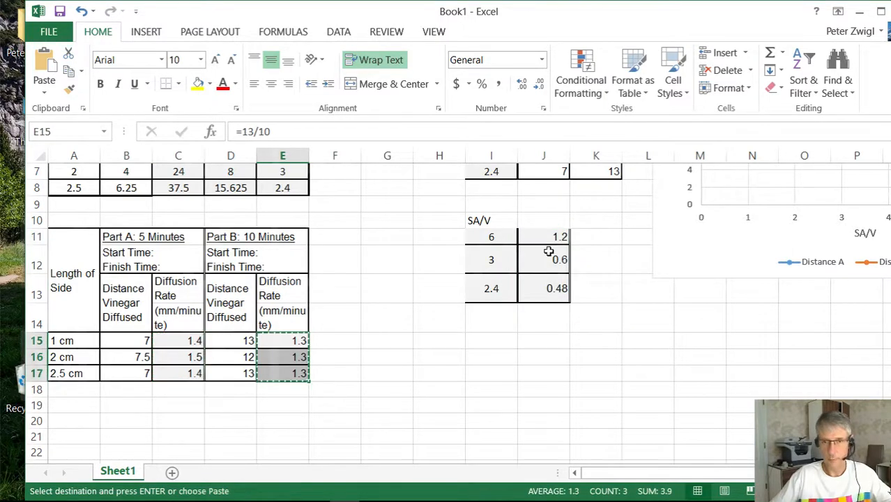
left_click(587, 238)
key("ctrl+v")
Label the new rate columns "Rate A" in J10 and "Rate B" in K10
left_click(544, 225)
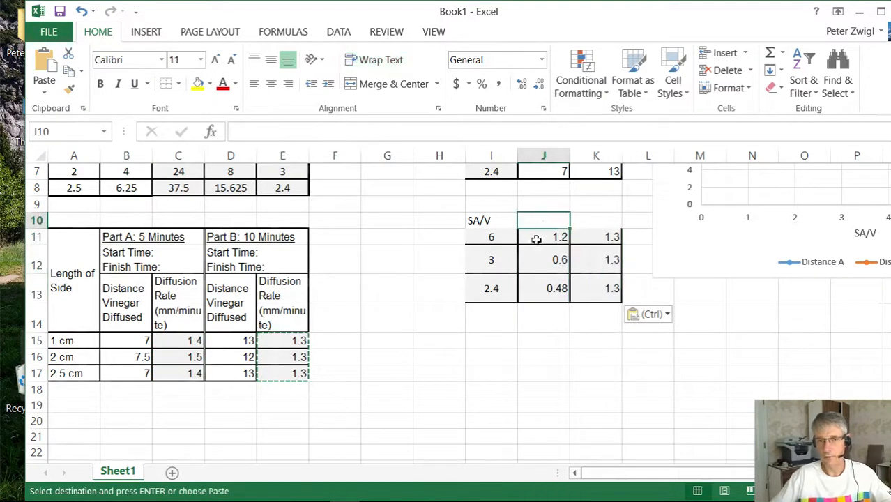
scroll(537, 239, "up", 2)
scroll(536, 240, "down", 1)
key("Escape")
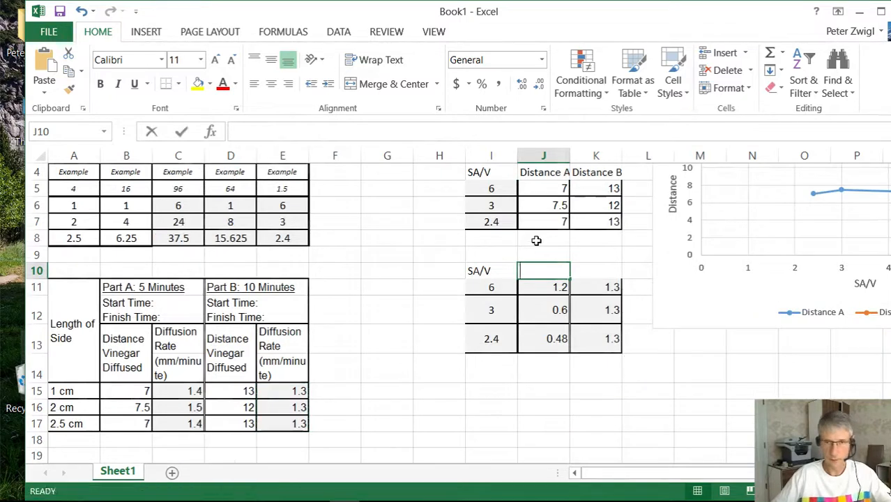
type("Rate A")
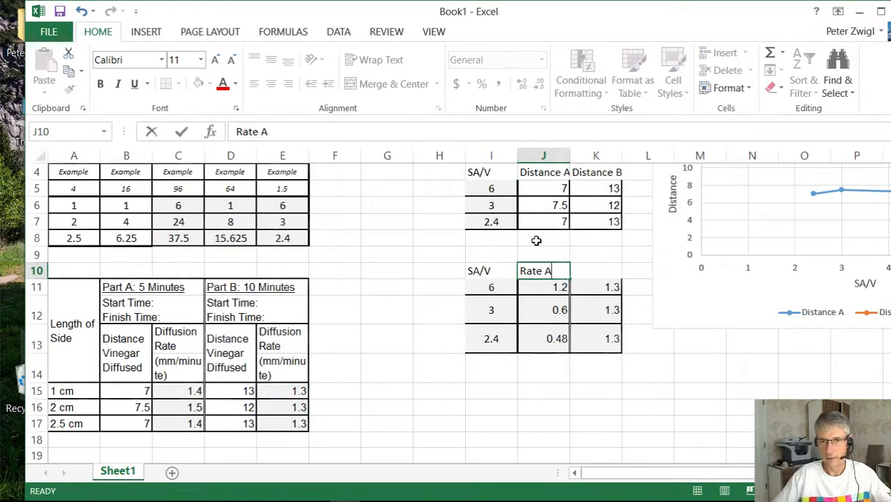
key("Tab")
type("Rate")
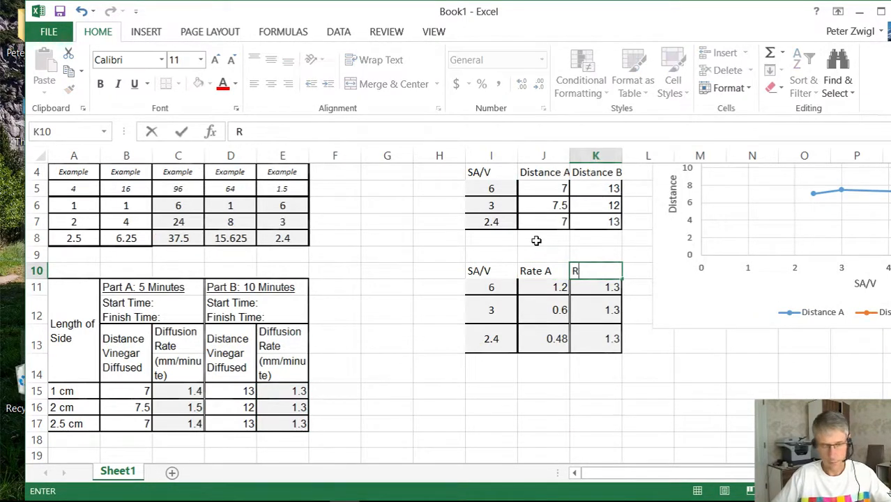
key("Return")
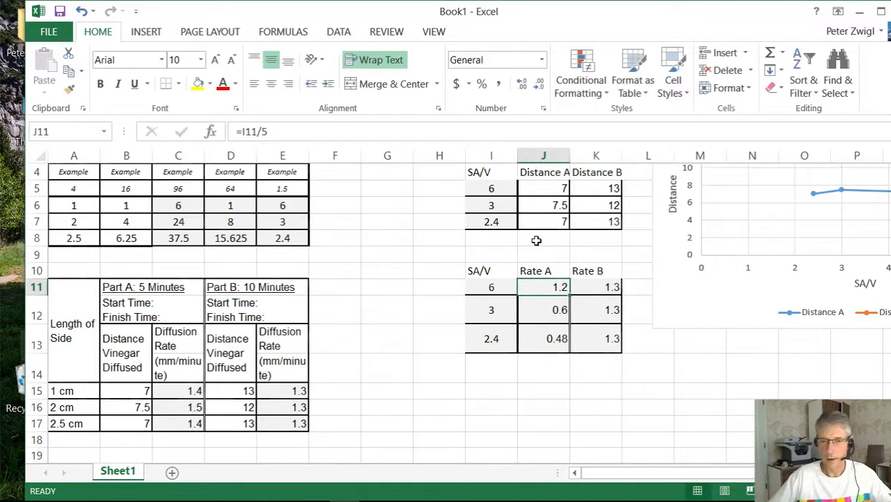
Insert a Scatter with Straight Lines and Markers chart from I10:K13, with Rate A and Rate B plotted against SA/V
left_click_drag(654, 471, 664, 472)
left_click(661, 427)
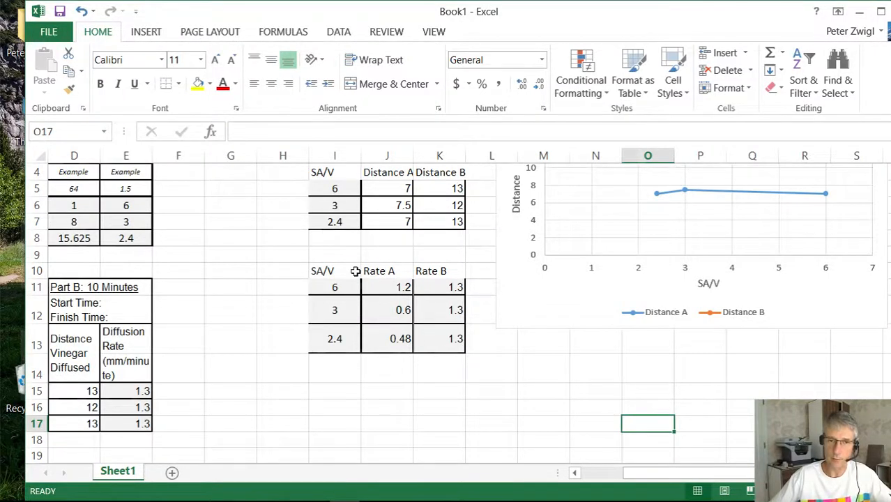
left_click_drag(355, 271, 433, 342)
left_click(155, 32)
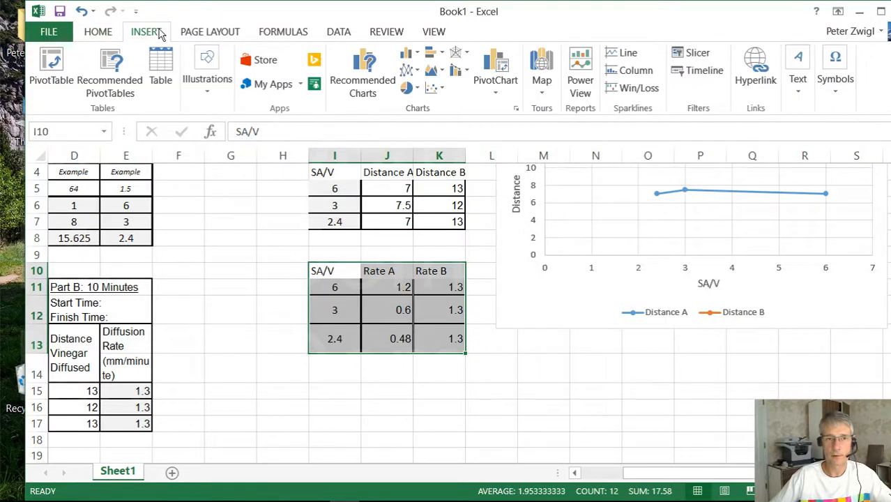
left_click(434, 88)
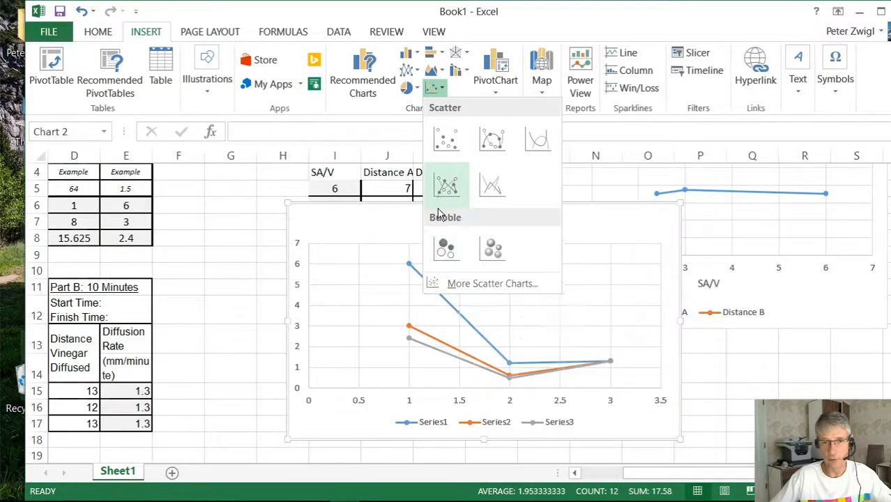
left_click(452, 283)
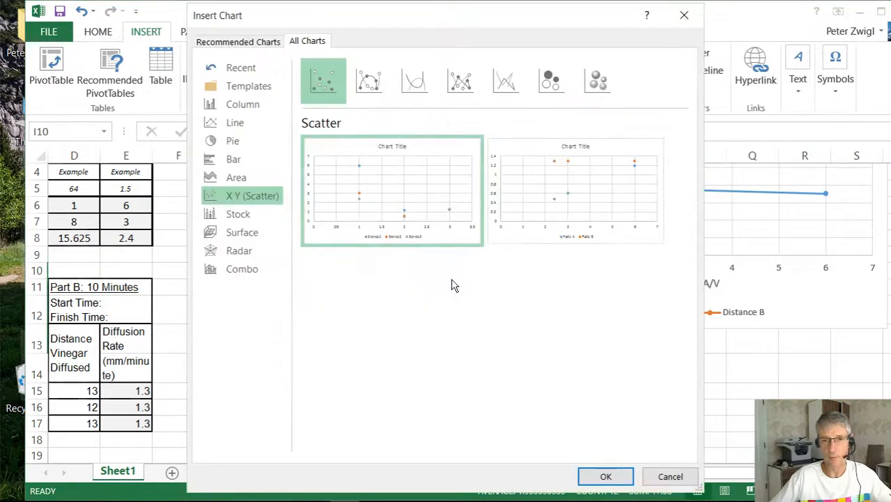
left_click(454, 80)
mouse_move(571, 203)
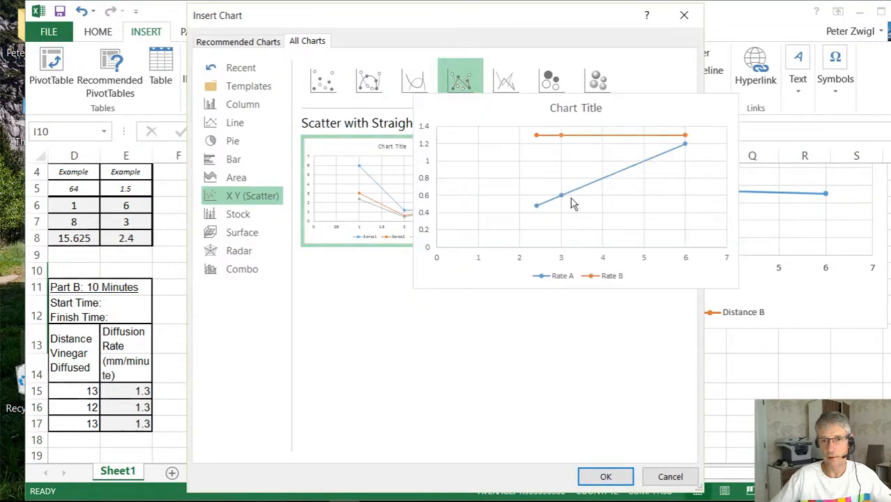
left_click(606, 476)
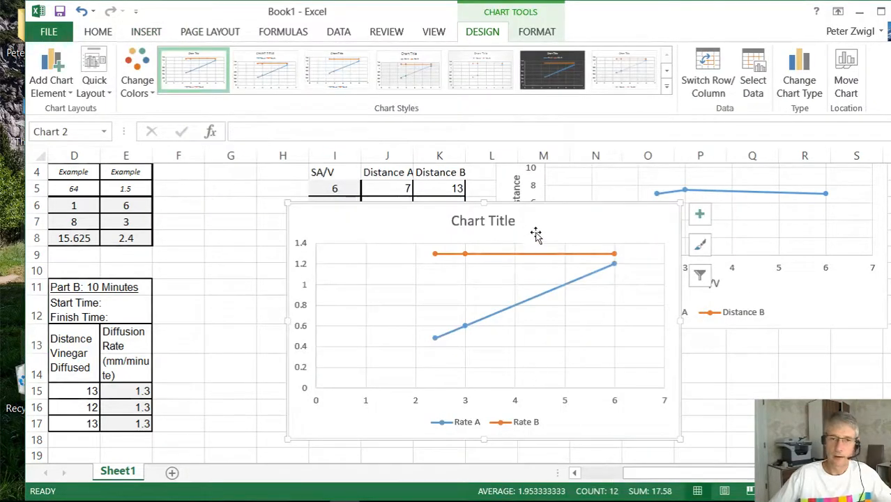
Shift the rate chart aside and compare its Rate A points and J11:J13 with the Part A diffusion rates in C15:C17
left_click_drag(534, 235, 717, 225)
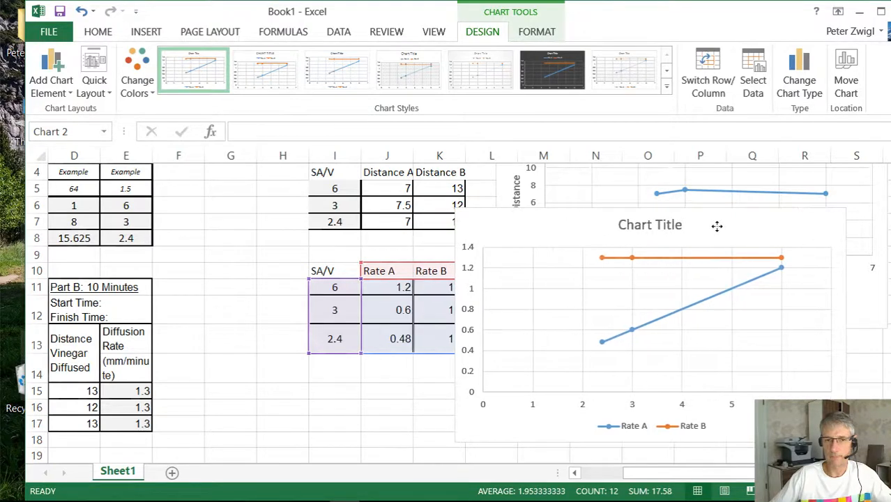
left_click(633, 331)
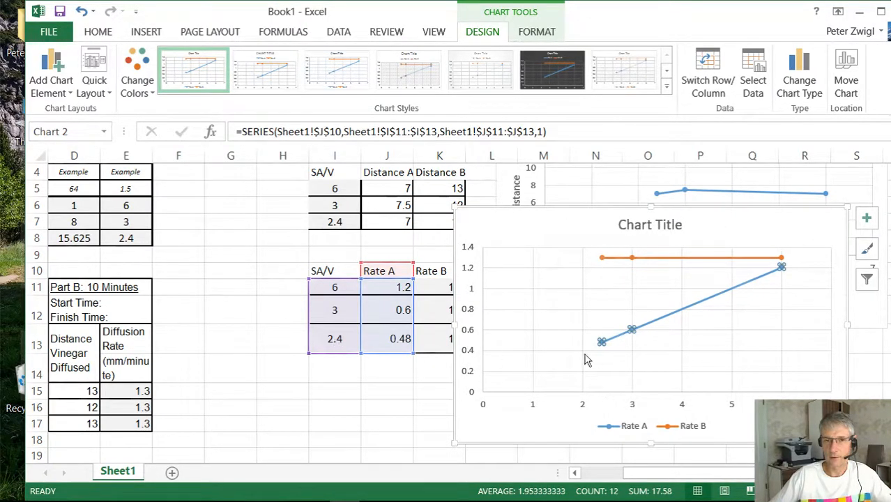
mouse_move(645, 264)
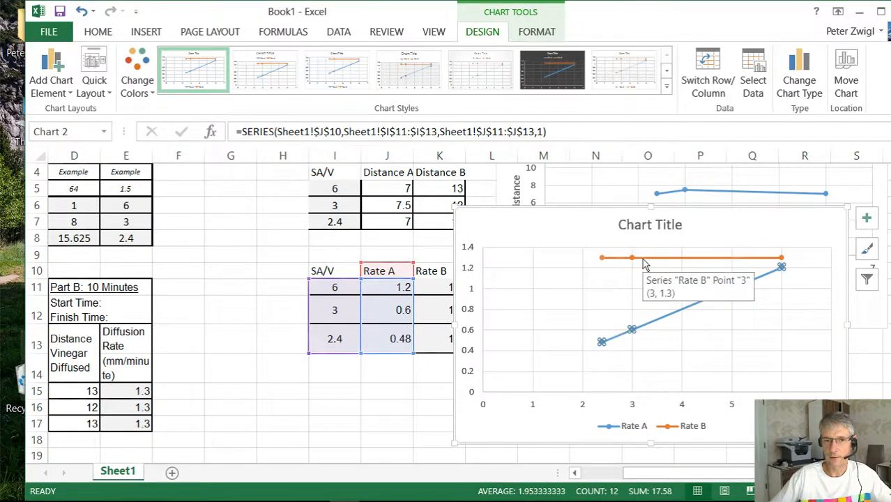
left_click(219, 417)
left_click_drag(249, 396, 373, 367)
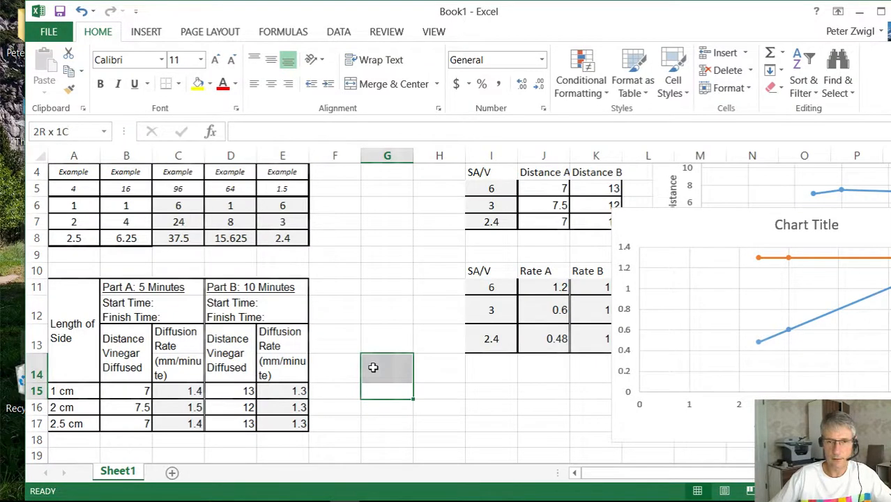
left_click_drag(523, 370, 583, 371)
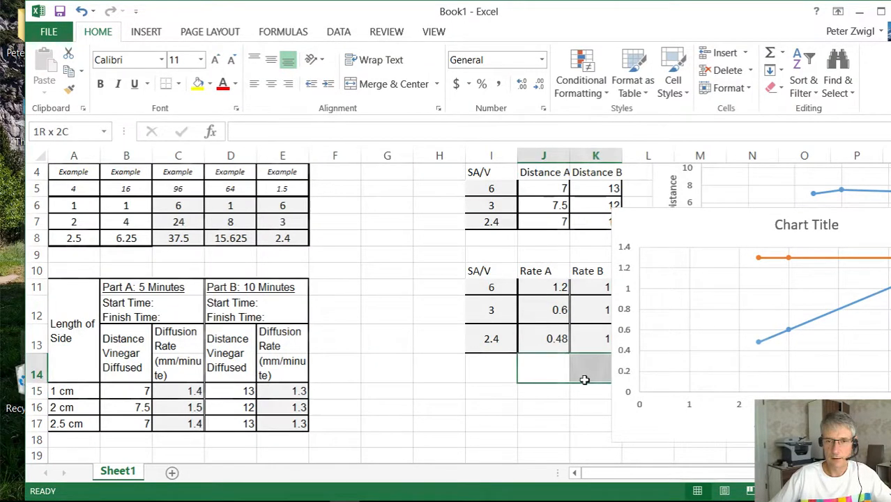
left_click(200, 394)
left_click_drag(467, 387, 576, 385)
left_click_drag(551, 288, 546, 341)
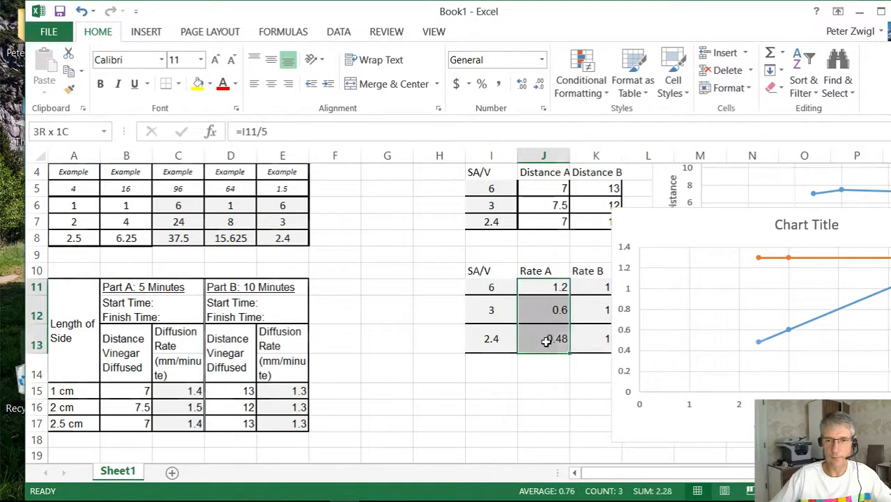
left_click(385, 389)
left_click_drag(193, 392, 189, 422)
left_click_drag(546, 286, 547, 339)
left_click(514, 404)
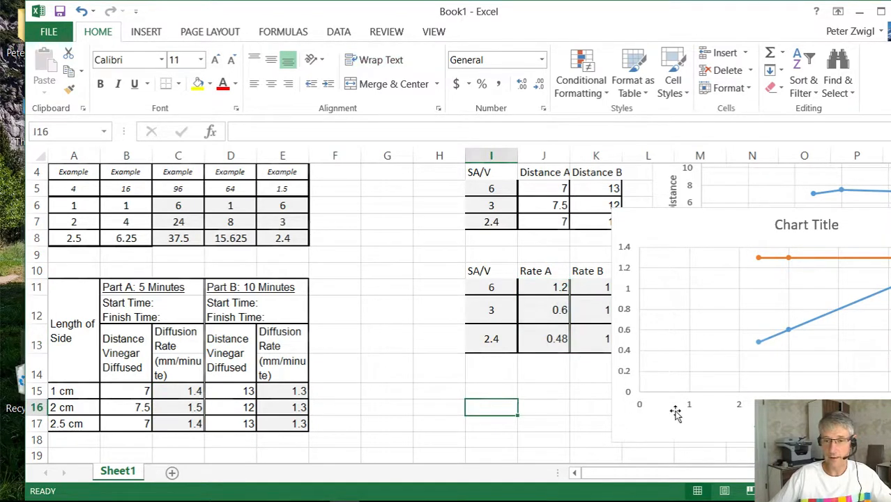
Move the rate chart clear of the SA/V and rate data in I10:K13
mouse_move(676, 412)
left_mouse_down()
mouse_move(752, 391)
mouse_move(668, 406)
left_mouse_up()
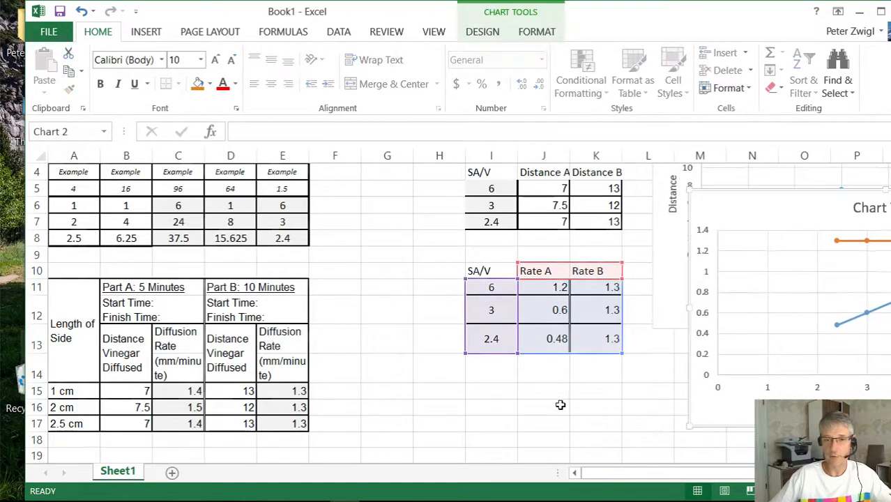
left_click_drag(573, 407, 780, 378)
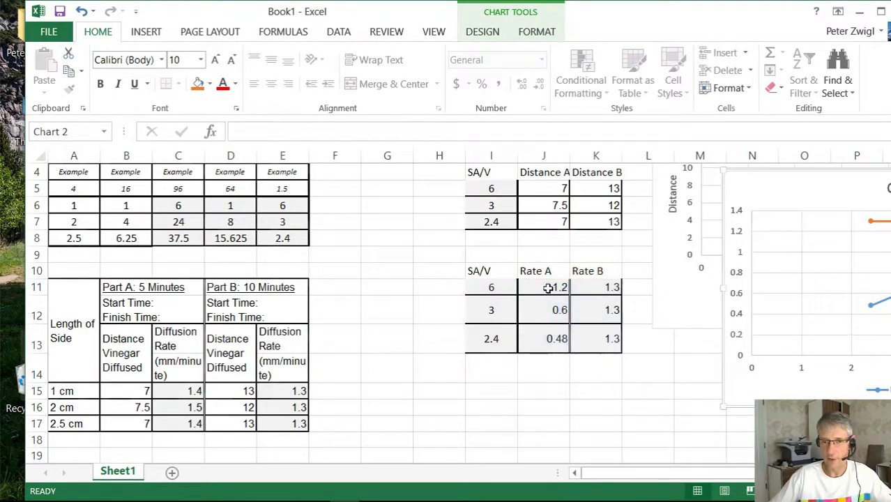
Replace the Rate A entries in J11:J13 with the C15:C17 rates, pasted as values with source formatting
left_click_drag(549, 288, 548, 342)
left_click_drag(199, 386, 194, 415)
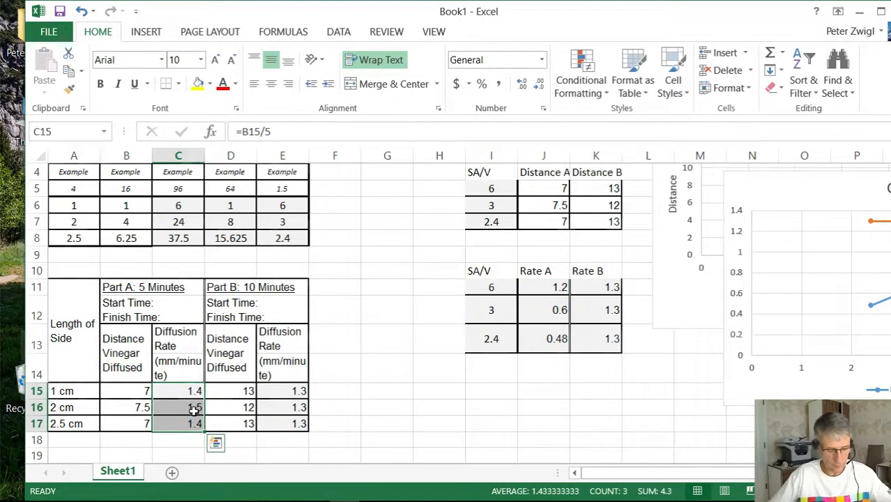
key("ctrl+c")
left_click(535, 289)
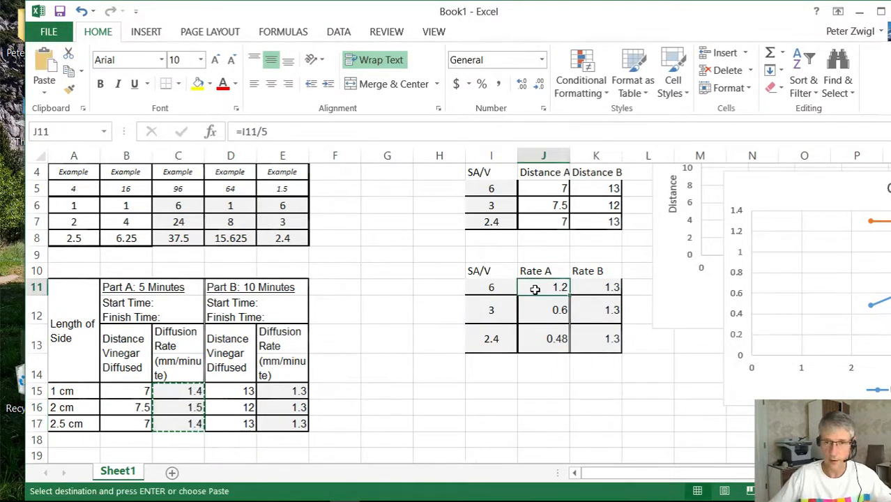
right_click(539, 288)
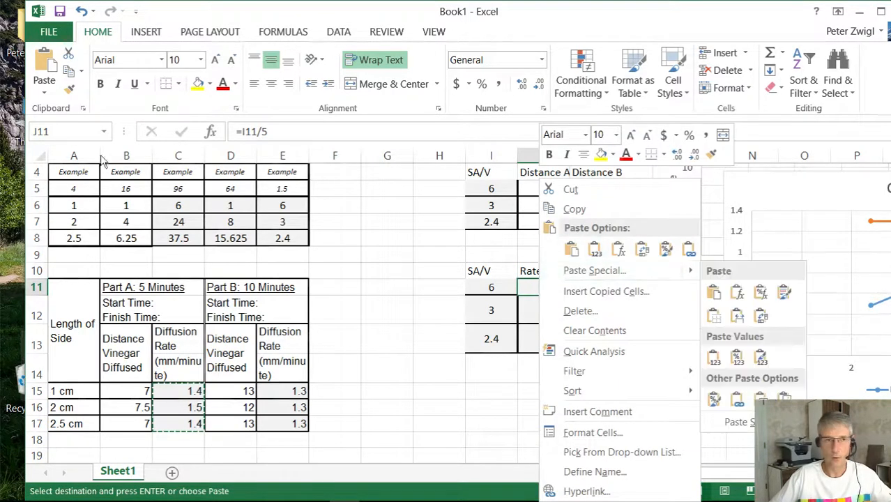
left_click(47, 94)
left_click(45, 94)
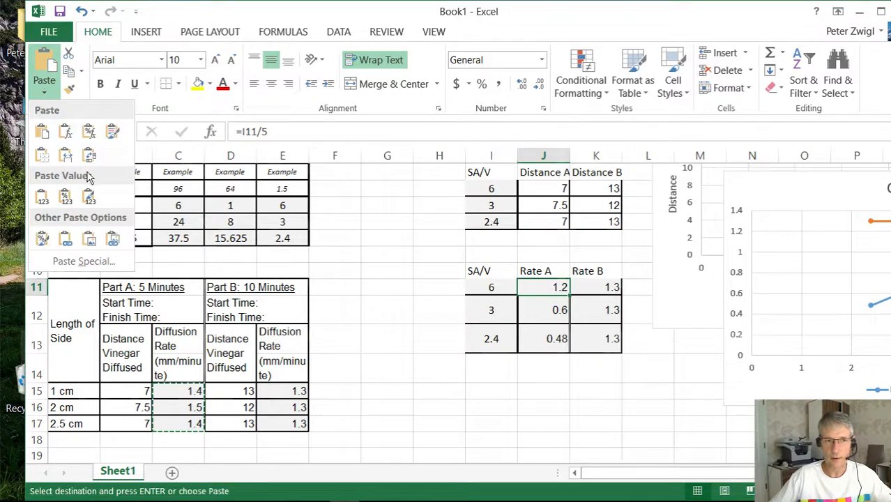
left_click(88, 198)
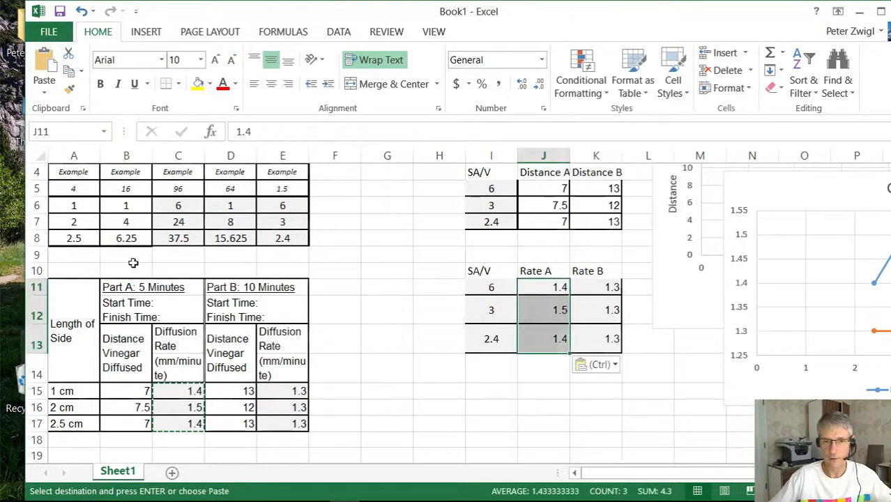
Inspect the formulas behind the Rate B entries in K11:K13 beside the rate chart
left_click(662, 419)
left_click_drag(740, 418, 41, 384)
left_click(594, 288)
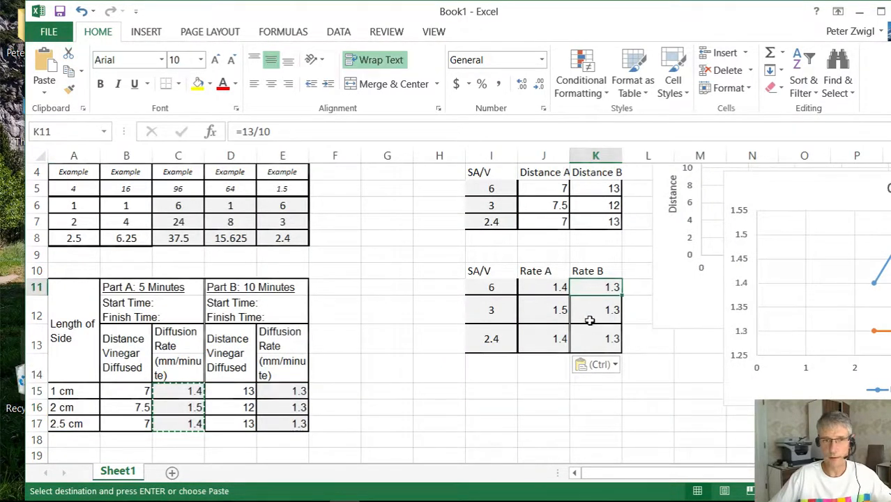
left_click(589, 320)
left_click(590, 339)
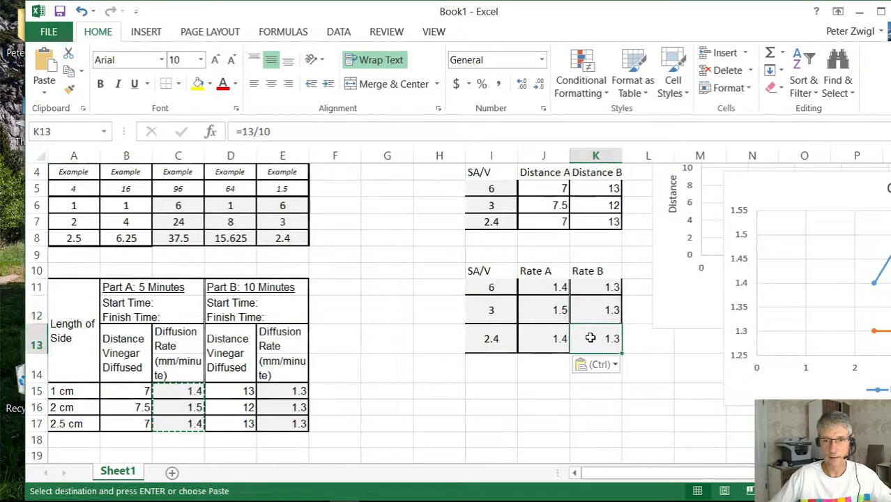
left_click(602, 288)
left_click(601, 303)
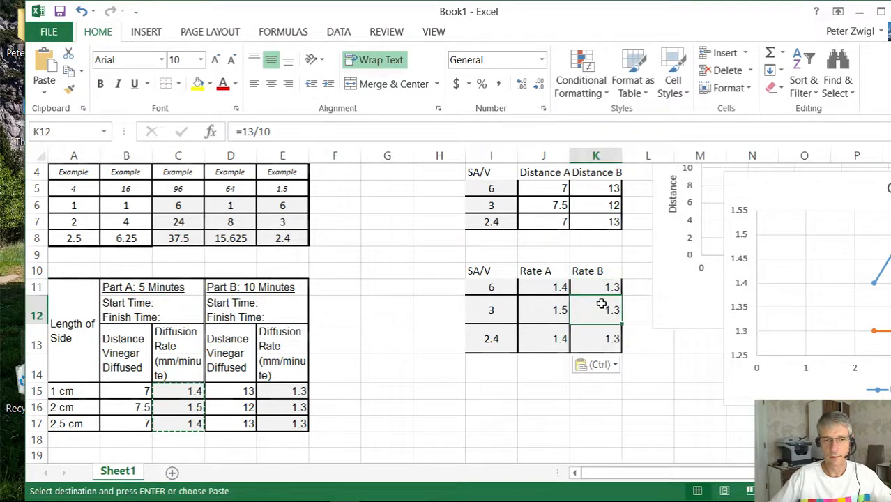
Change the Part B diffusion rate formula in E15 to =D15/10 and fill it down through E17
left_click(242, 391)
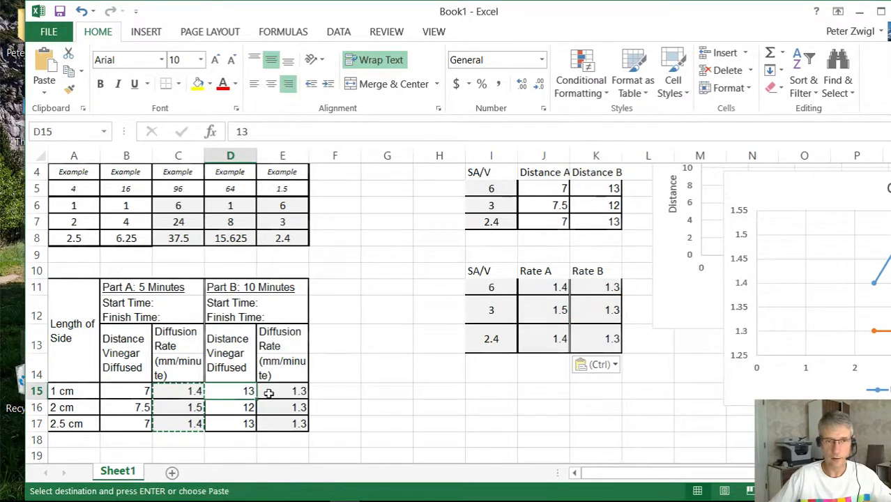
left_click(268, 393)
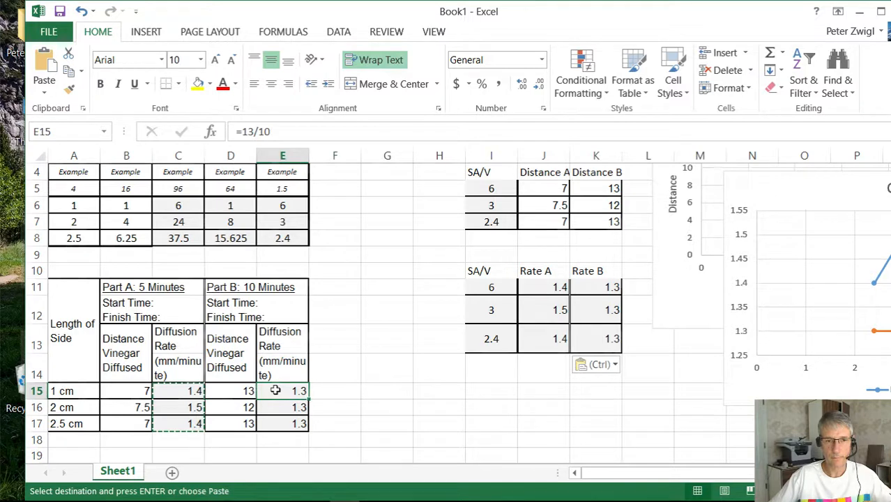
left_click(251, 131)
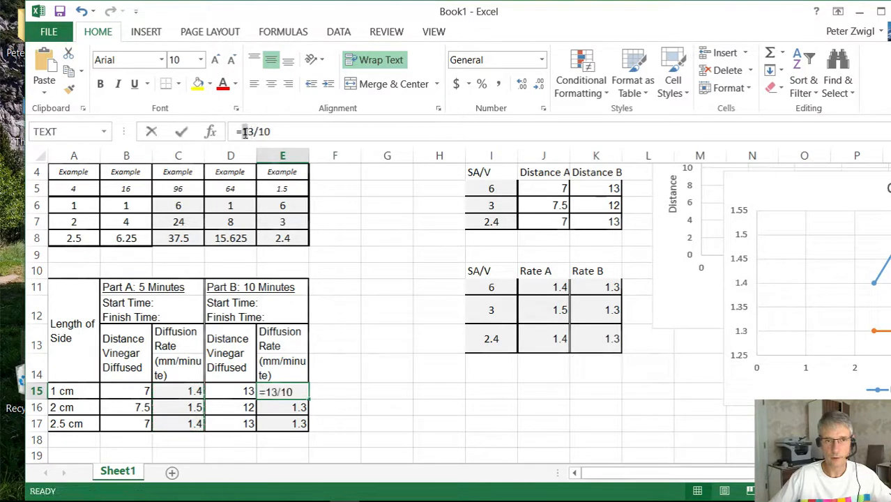
left_click(245, 132)
double_click(248, 132)
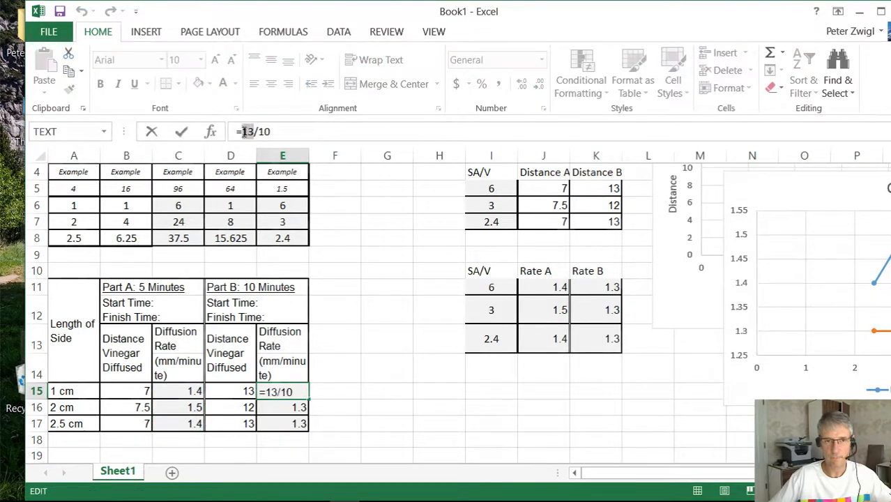
left_click(249, 392)
key("Return")
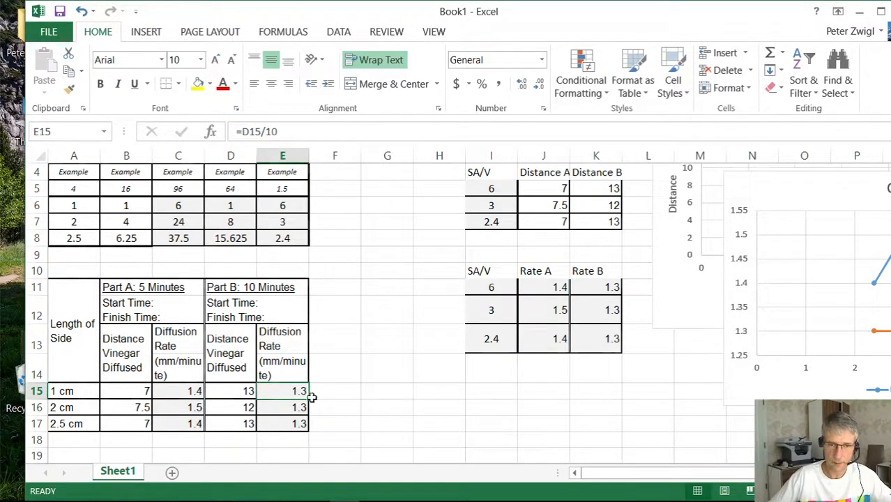
left_click_drag(312, 399, 302, 423)
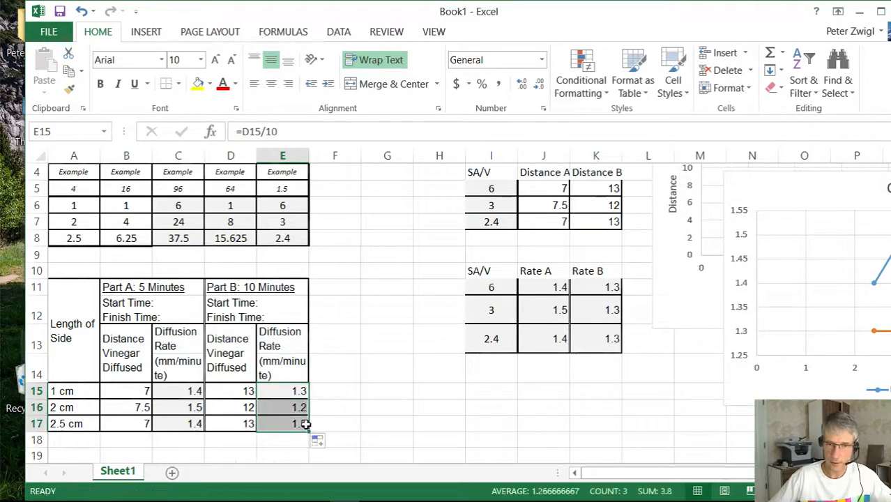
left_click(336, 415)
Replace the Rate B entries in K11:K13 with the Part B rates from E15:E17, pasted as values with source formatting
left_click_drag(279, 389, 293, 422)
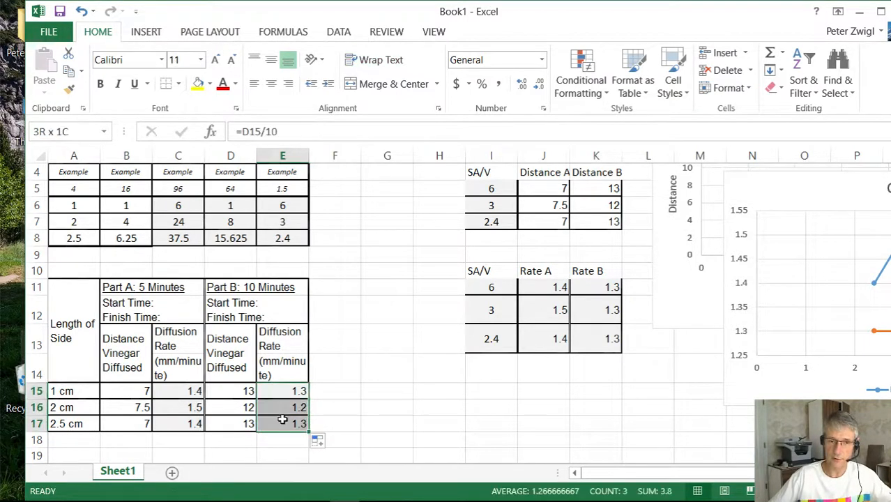
key("ctrl+c")
left_click(609, 285)
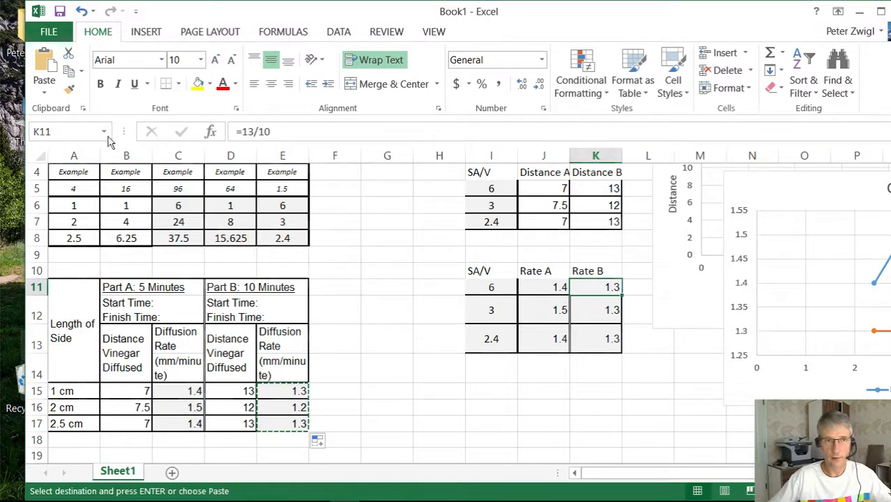
left_click(44, 89)
left_click(86, 199)
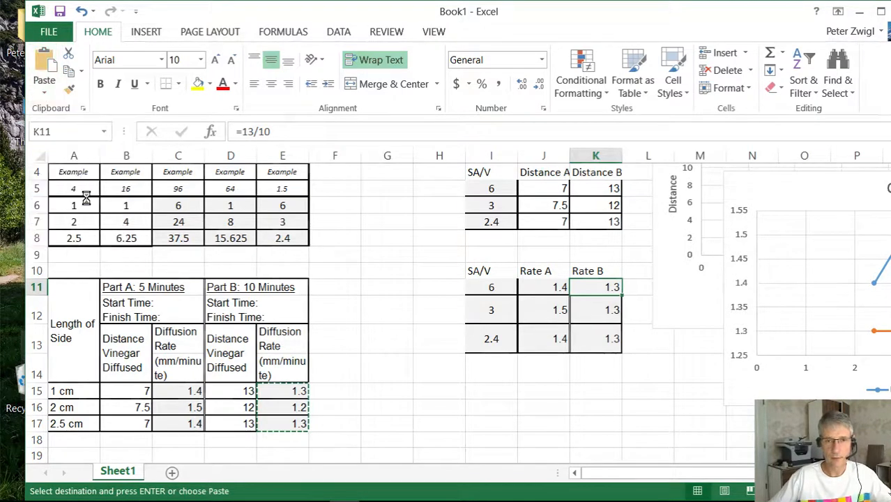
Move the rate chart further away from the Rate B data so it covers less of the distance chart
left_click_drag(701, 424, 115, 392)
left_click(378, 344)
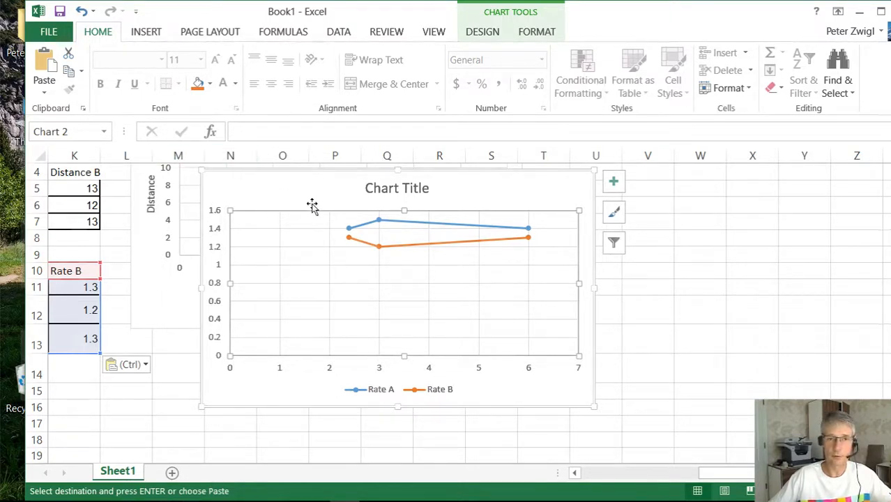
left_click_drag(310, 197, 391, 198)
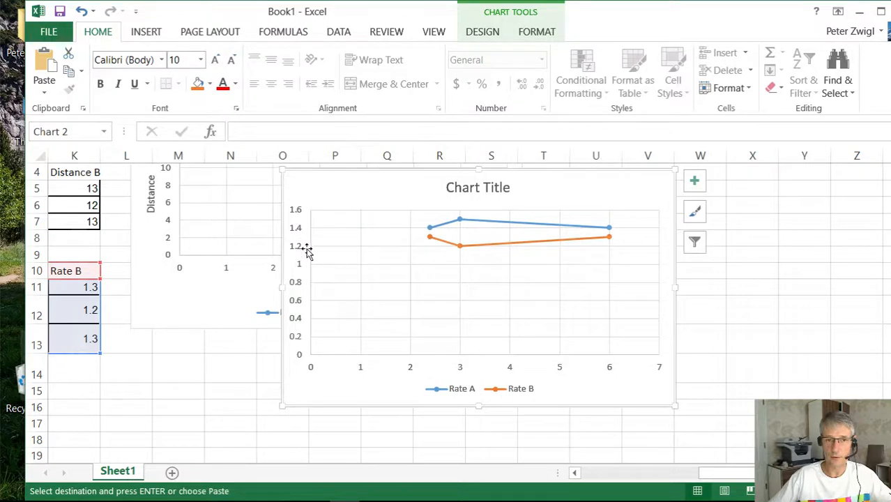
Add a primary horizontal axis title reading SA/V to the rate chart
left_click(481, 31)
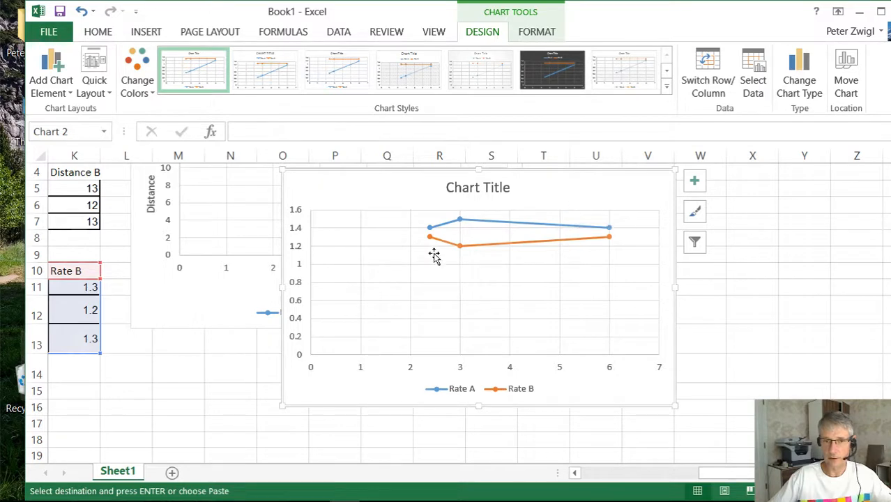
left_click(63, 98)
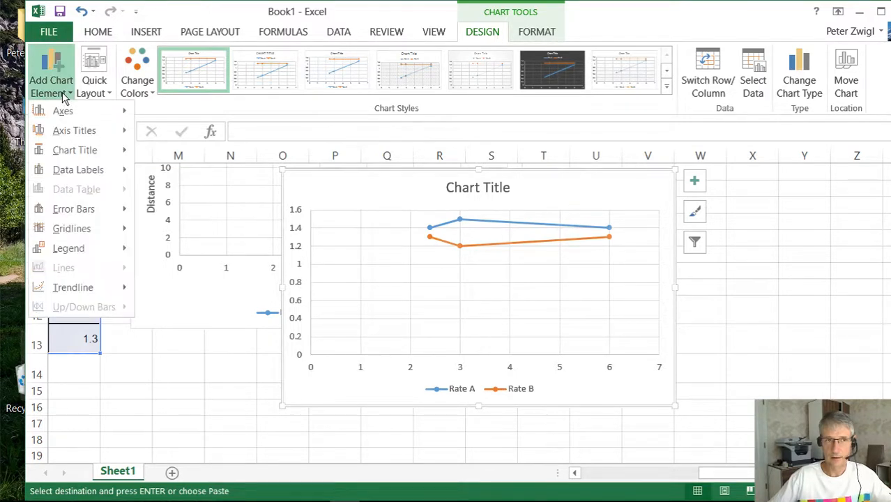
mouse_move(67, 133)
left_click(222, 158)
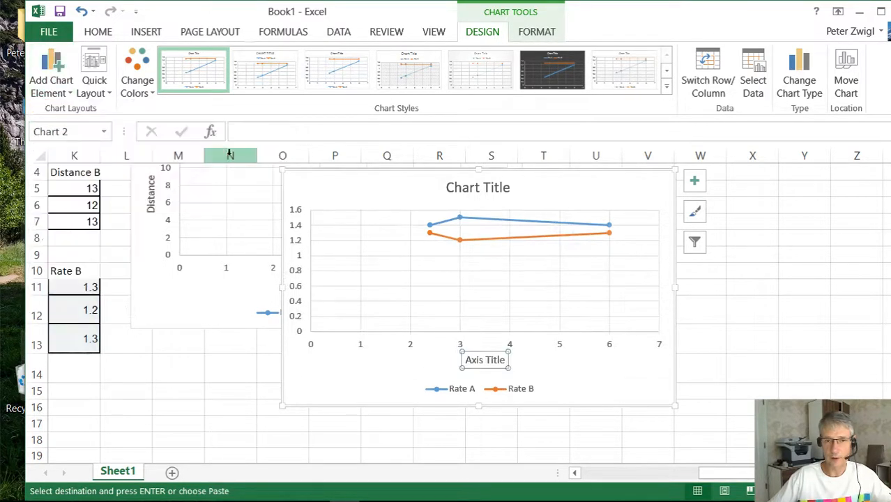
left_click_drag(466, 360, 513, 360)
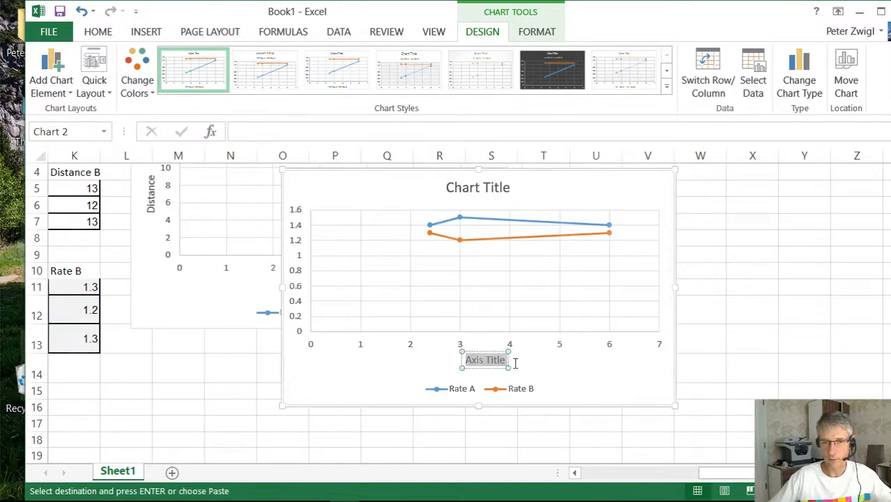
type("SA")
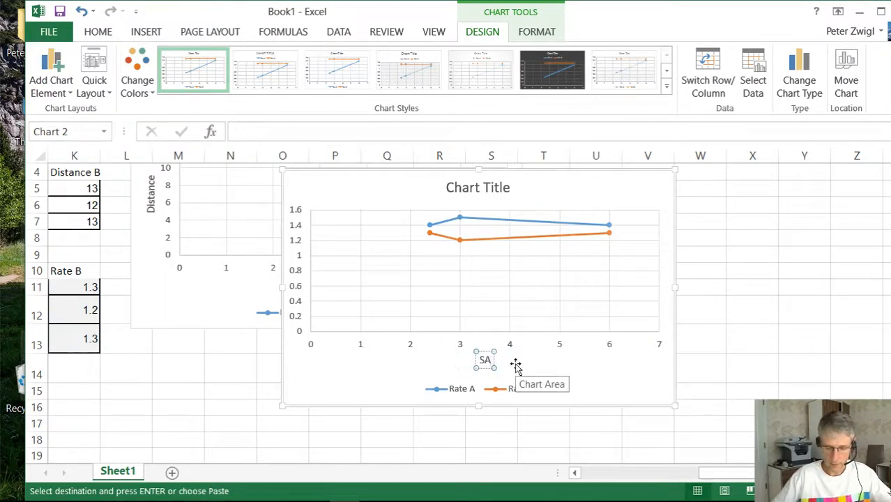
type("/V")
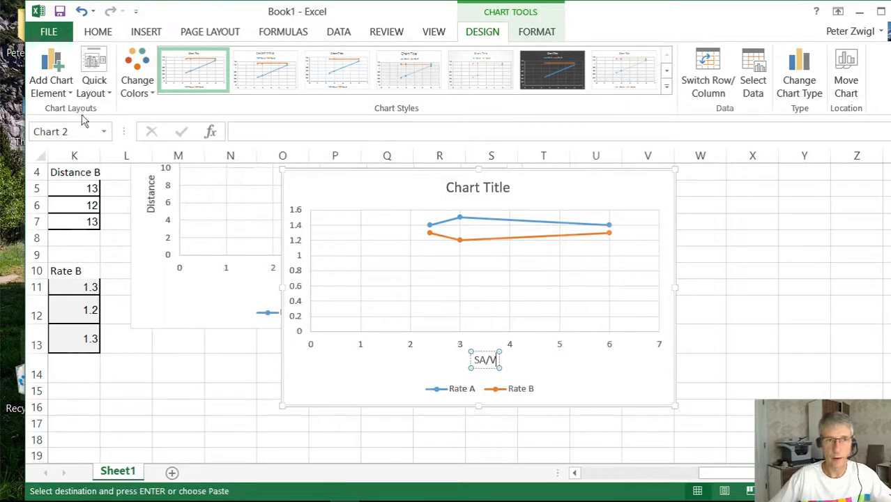
Add a primary vertical axis title reading Rate (mm/min) to the rate chart
left_click(52, 80)
mouse_move(60, 129)
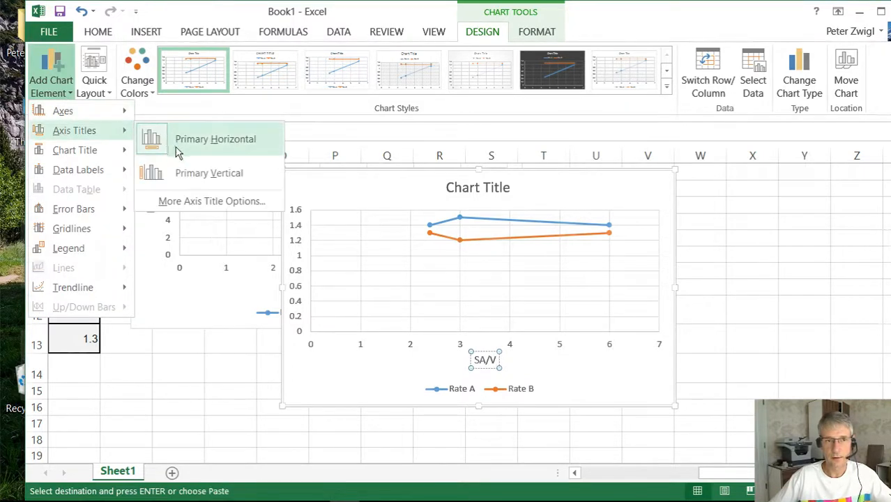
left_click(182, 172)
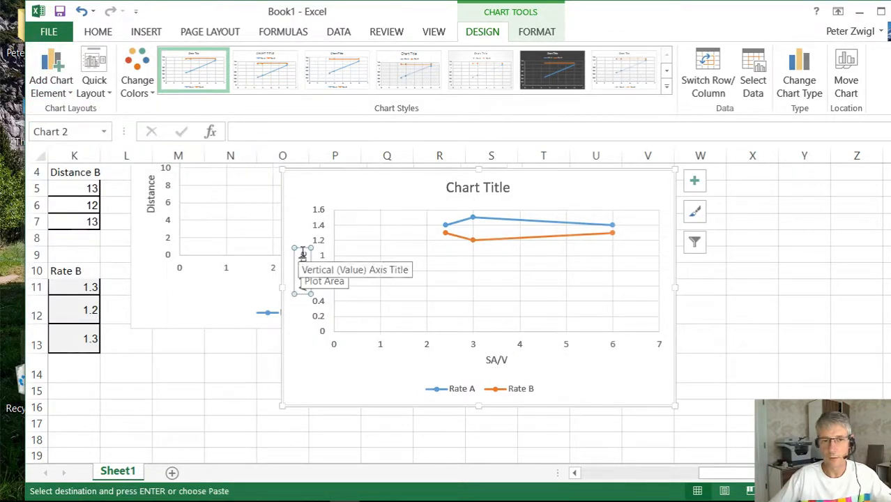
left_click(302, 255)
key("BackSpace")
key("BackSpace")
key("BackSpace")
key("BackSpace")
key("BackSpace")
key("BackSpace")
key("BackSpace")
key("BackSpace")
key("BackSpace")
key("BackSpace")
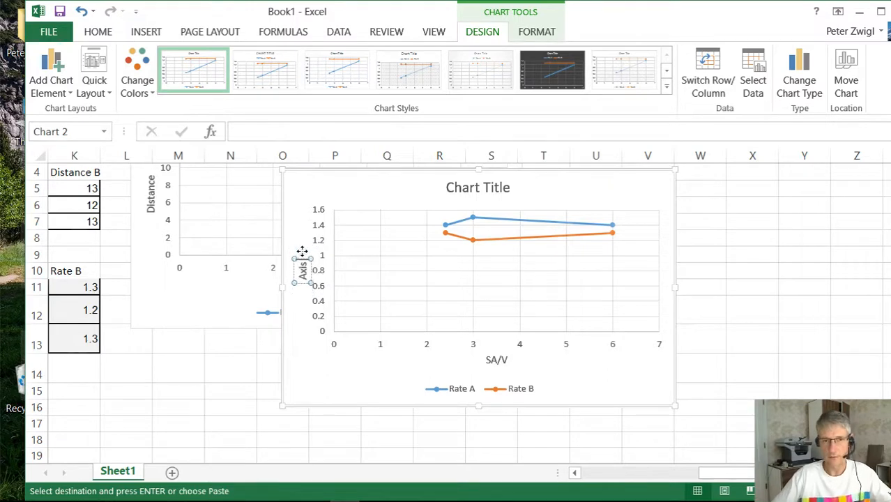
type("Rate")
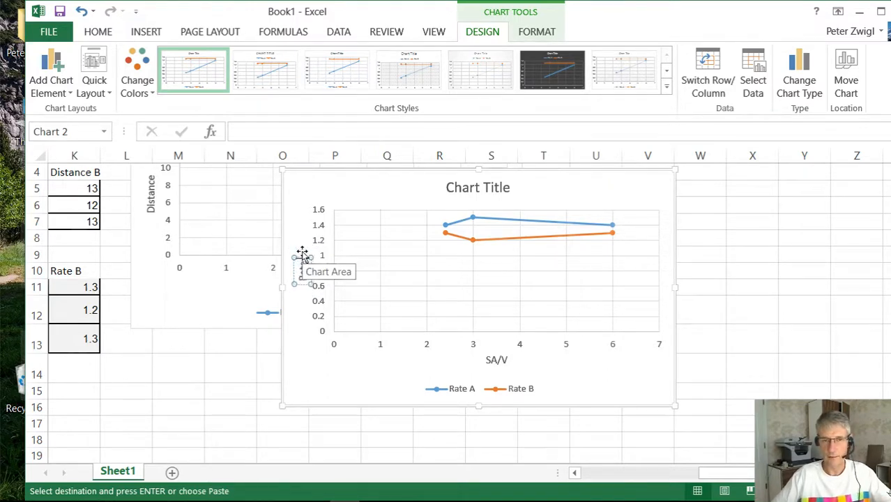
type(" (")
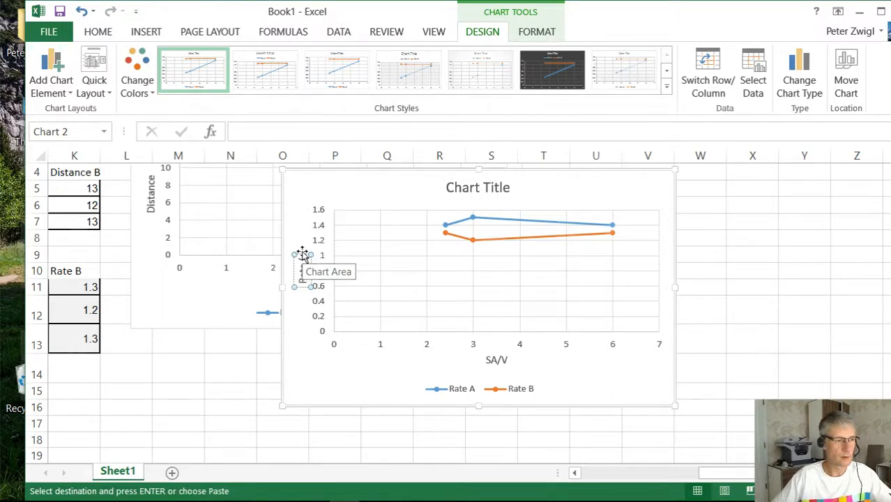
type("mm/min")
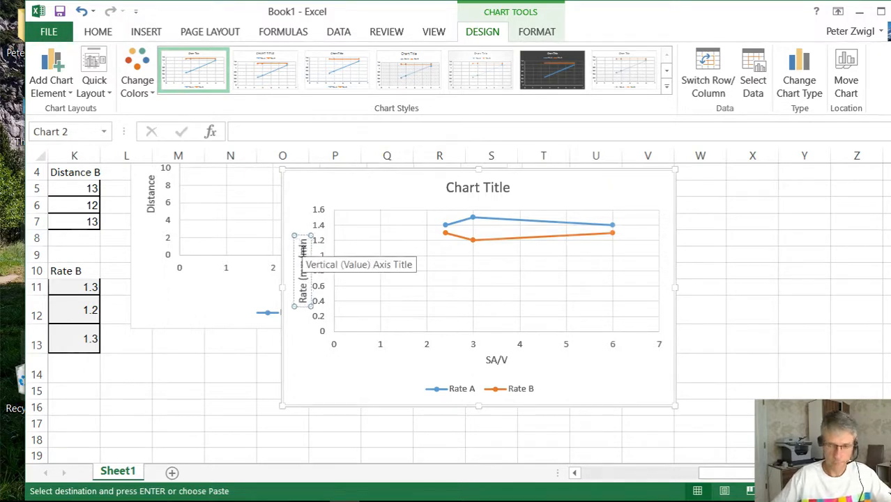
type(")")
left_click(762, 268)
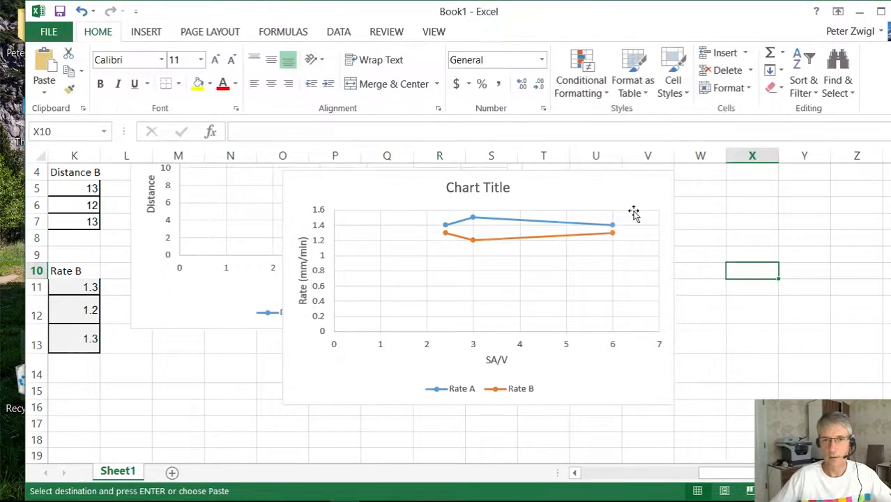
Copy the rate chart into the Word lab report in place of the "Here goes you graph" placeholder above the Graph 2 caption
left_click(633, 211)
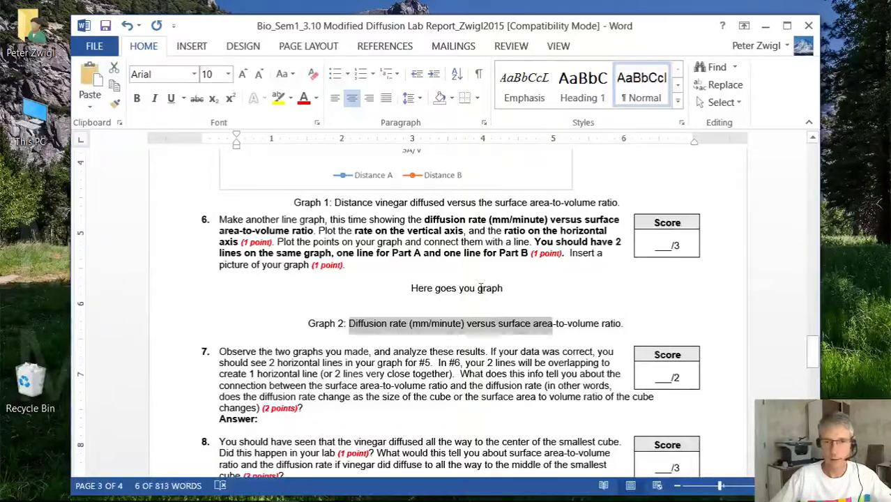
left_click_drag(510, 281, 411, 289)
left_click(508, 288)
key("ctrl+v")
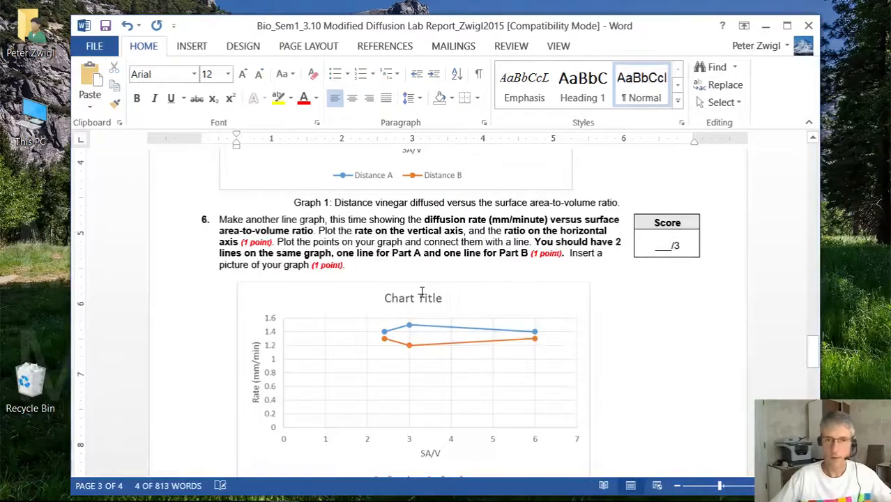
Review the inserted Graph 2, read question 7 about the two graphs, and look back at the graphs in the report
scroll(421, 292, "down", 6)
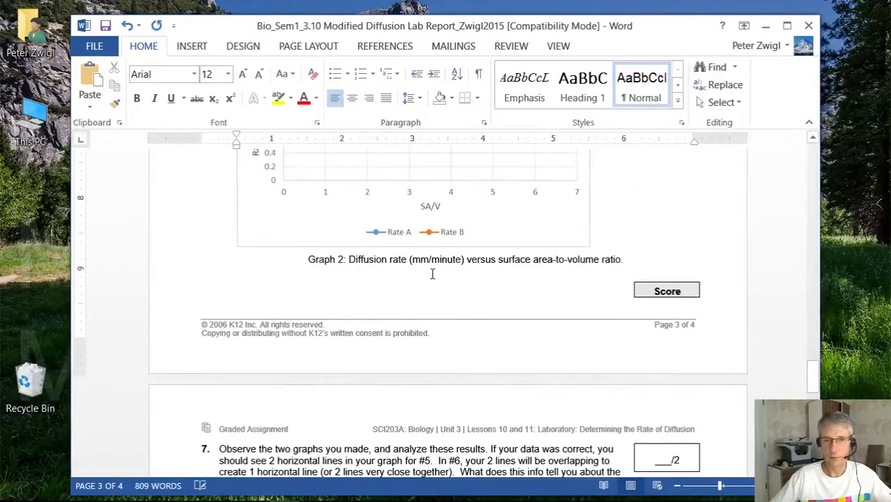
scroll(433, 274, "up", 2)
left_click(343, 330)
scroll(403, 354, "down", 3)
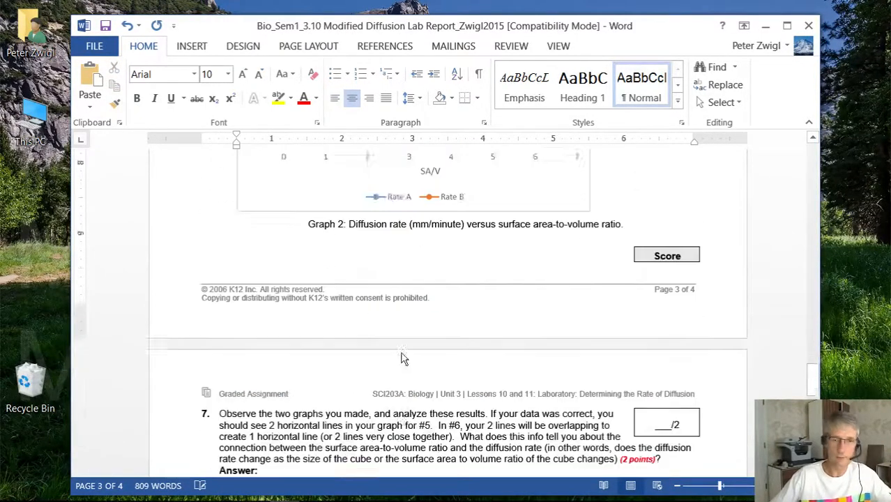
scroll(403, 358, "down", 2)
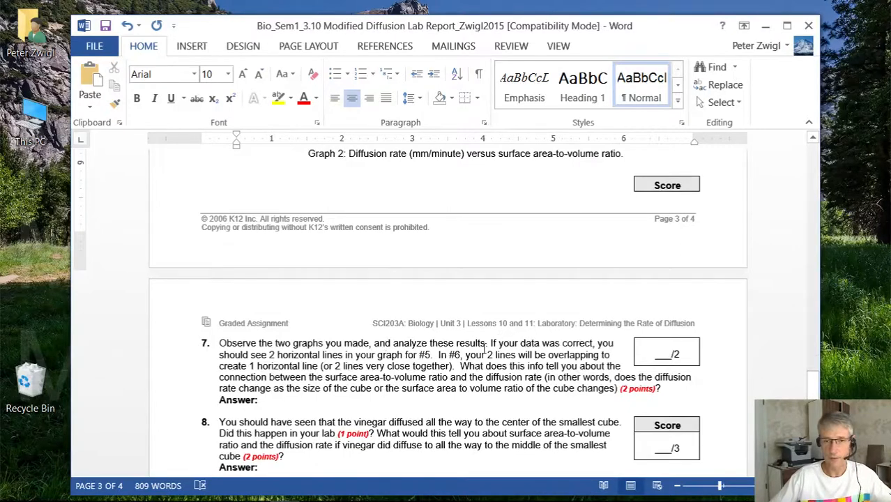
left_click_drag(458, 344, 475, 378)
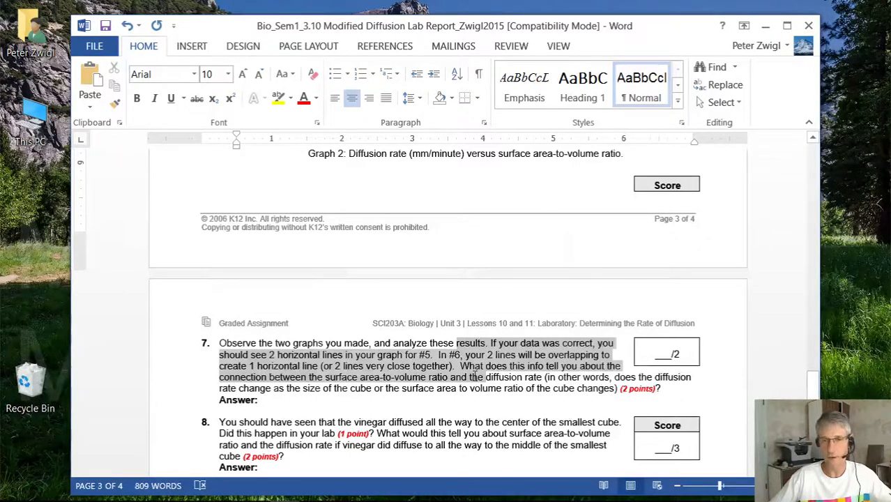
scroll(389, 355, "up", 4)
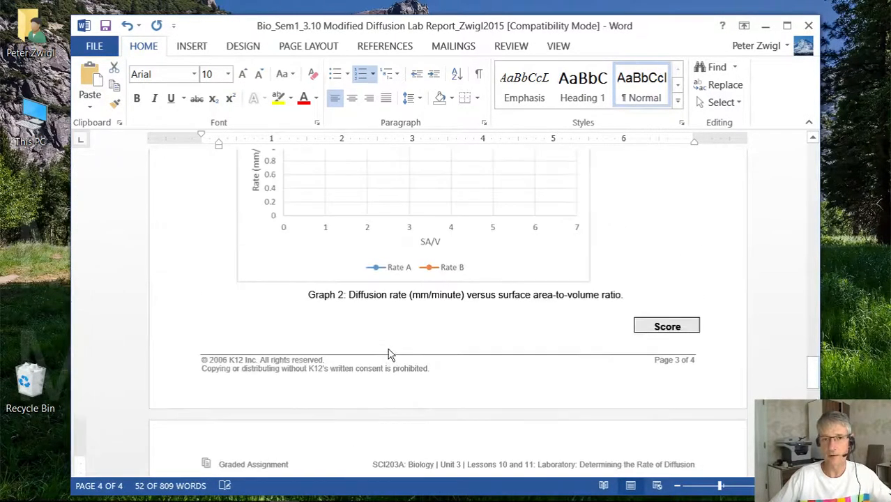
scroll(390, 355, "up", 4)
scroll(391, 349, "up", 5)
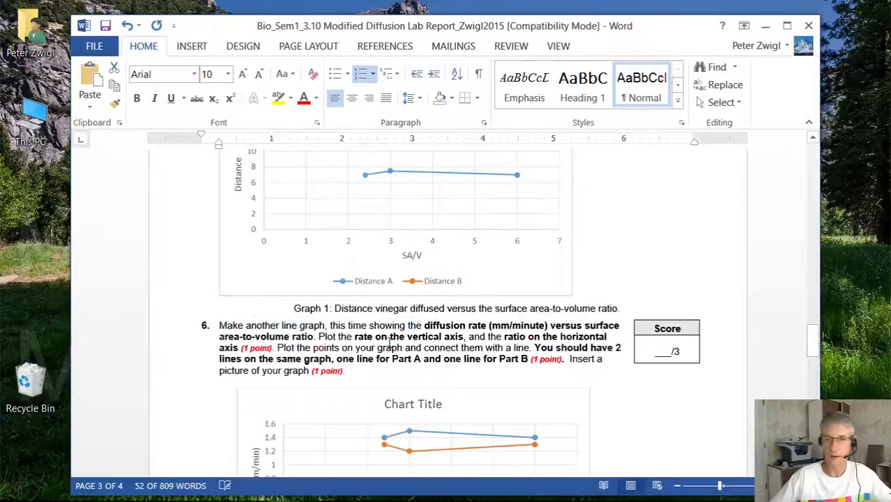